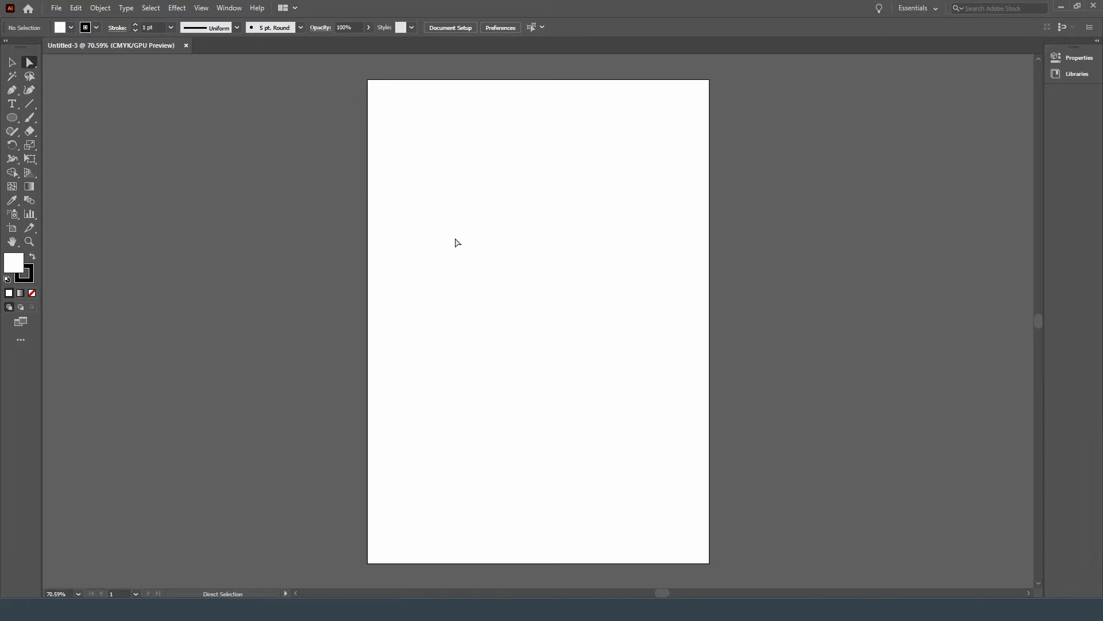
Place the 약도 map image unlinked across the middle of the page, about 165 mm wide.
{"action": "left_click", "coordinate": [57, 9]}
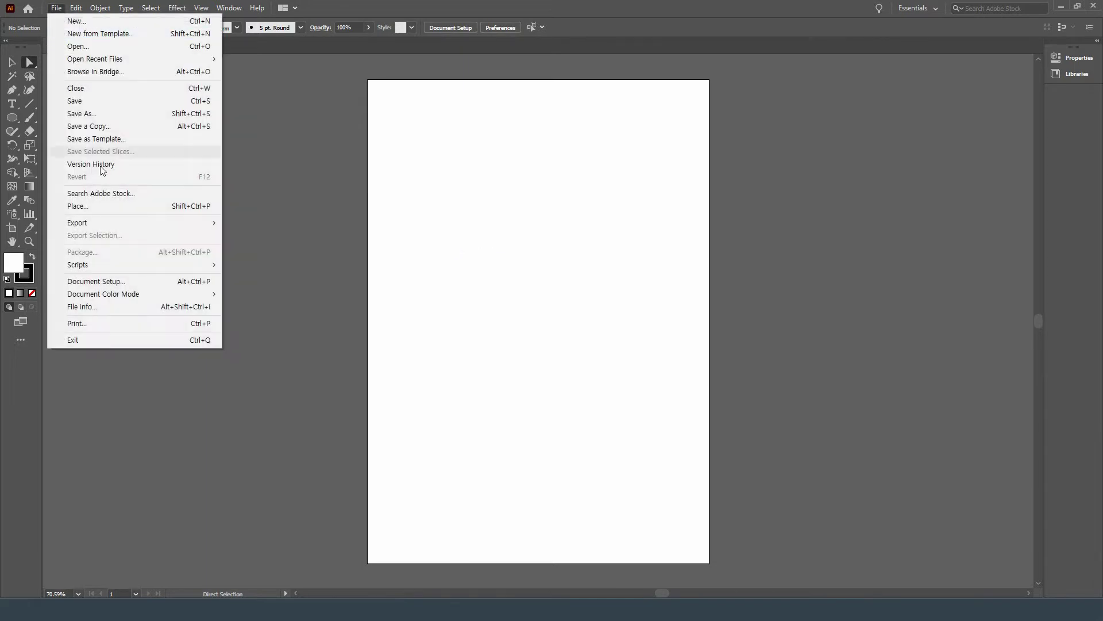
{"action": "left_click", "coordinate": [133, 205]}
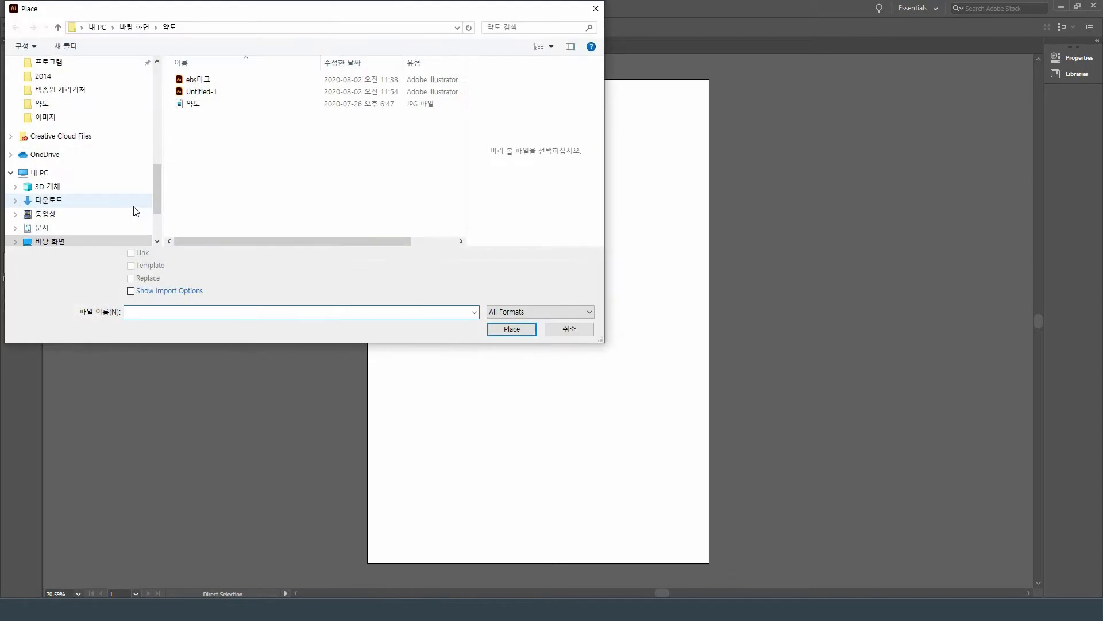
{"action": "left_click", "coordinate": [224, 107]}
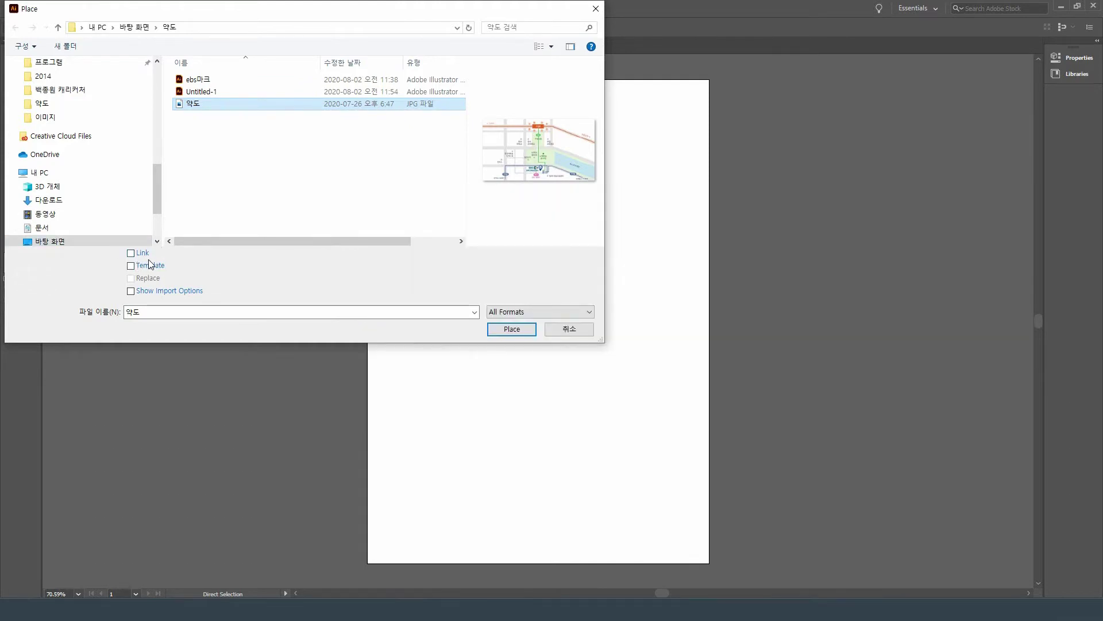
{"action": "left_click", "coordinate": [131, 254]}
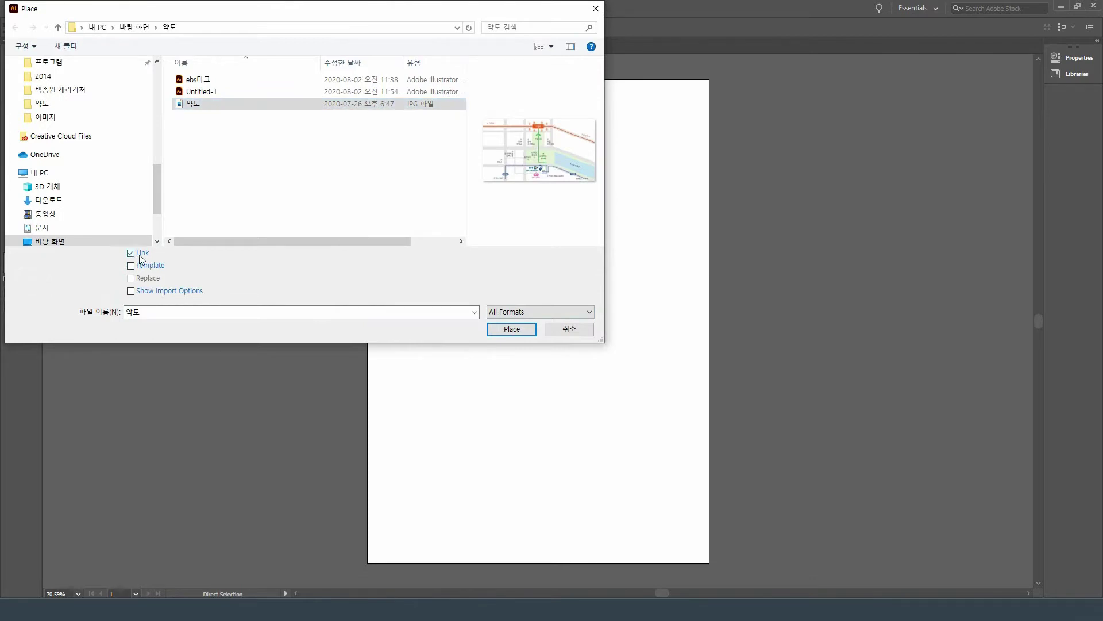
{"action": "left_click", "coordinate": [131, 253]}
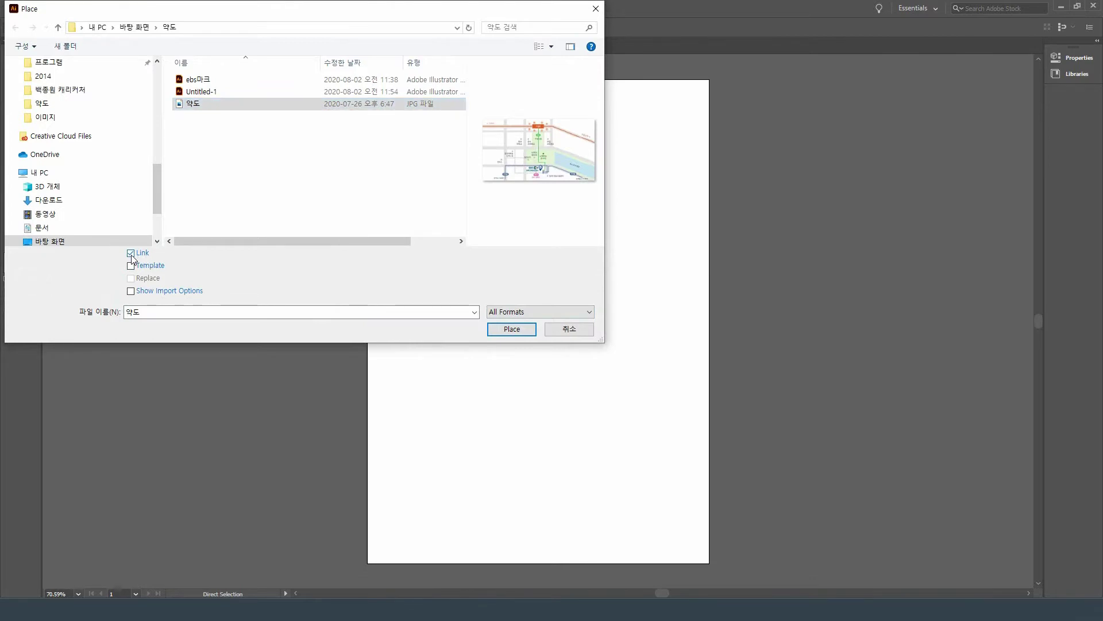
{"action": "left_click", "coordinate": [513, 330]}
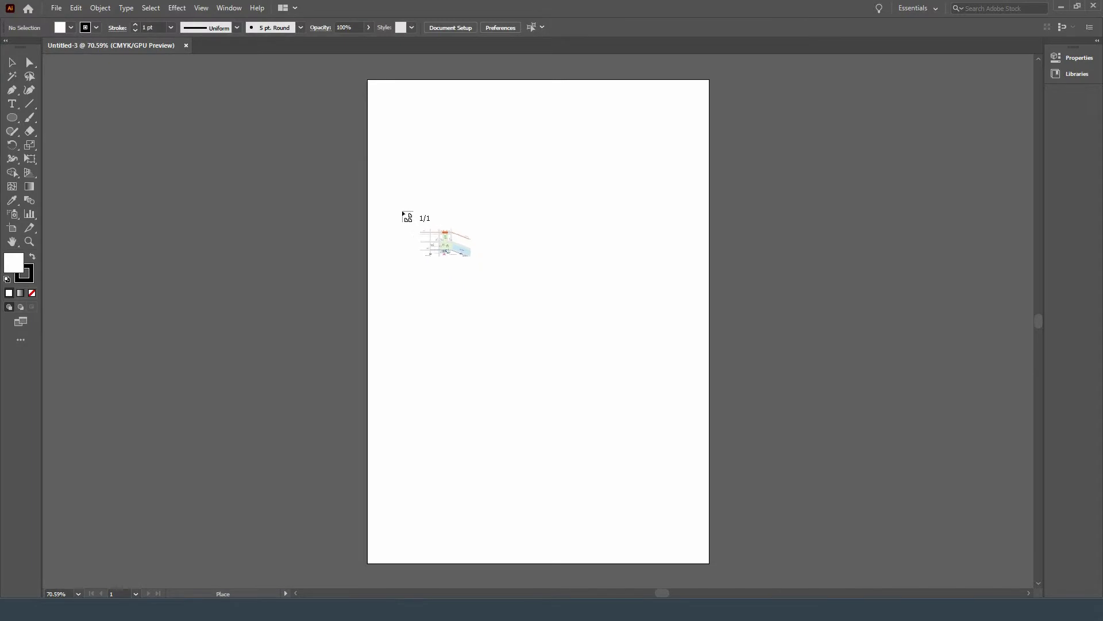
{"action": "left_click_drag", "start_coordinate": [408, 215], "coordinate": [670, 439]}
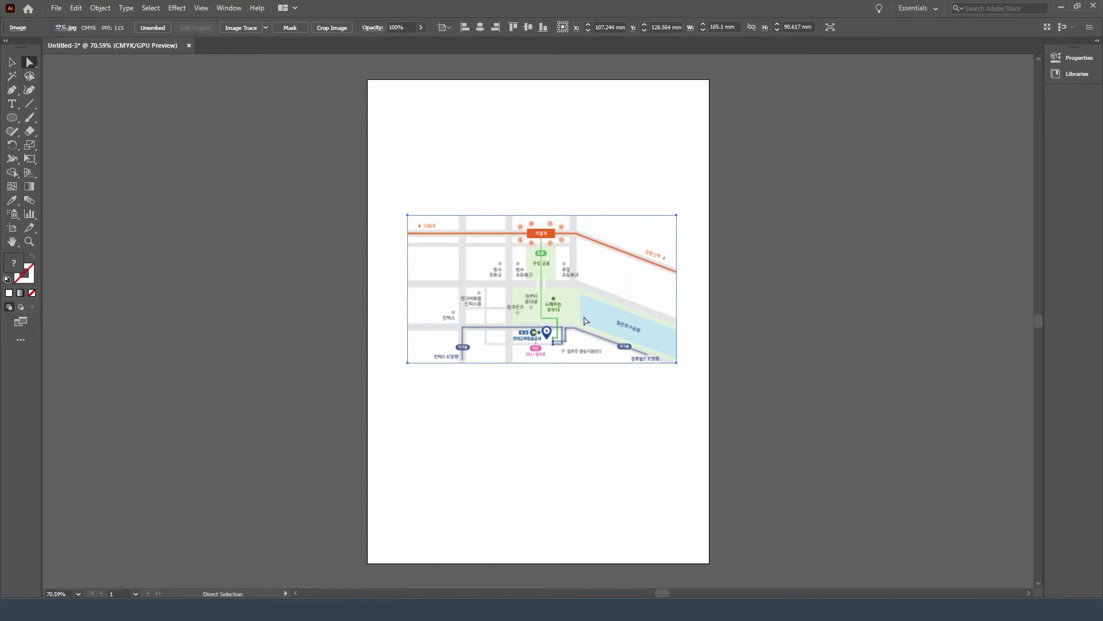
Turn Layer 1 into a template layer named 밑그림, with images dimmed to 50%.
{"action": "left_click", "coordinate": [227, 8]}
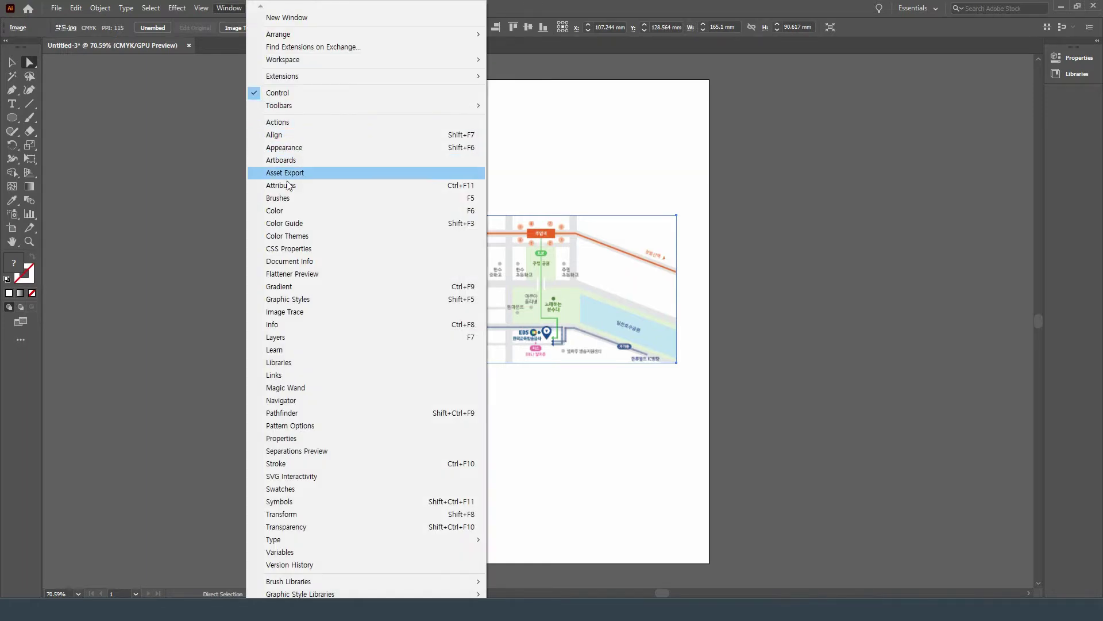
{"action": "left_click", "coordinate": [320, 335]}
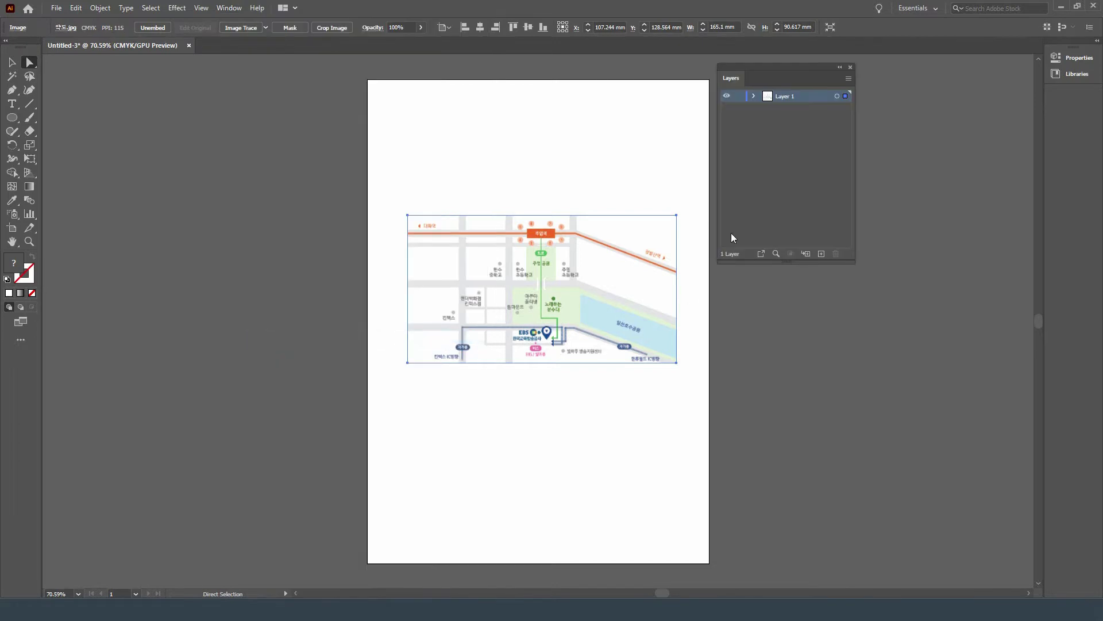
{"action": "double_click", "coordinate": [823, 98]}
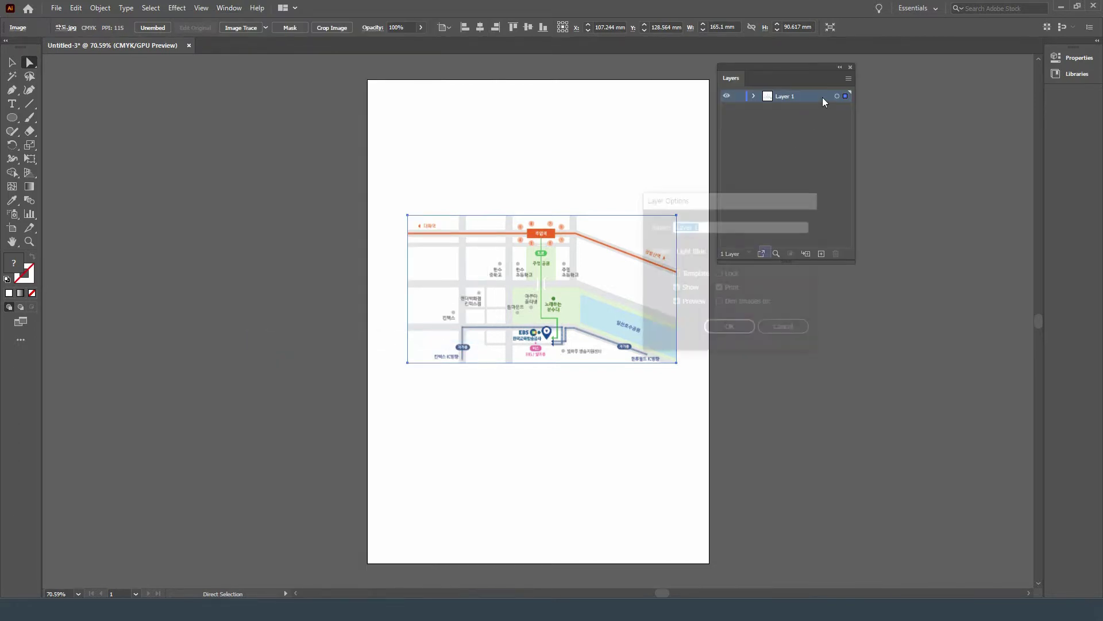
{"action": "left_click", "coordinate": [695, 274]}
{"action": "key", "text": "Tab"}
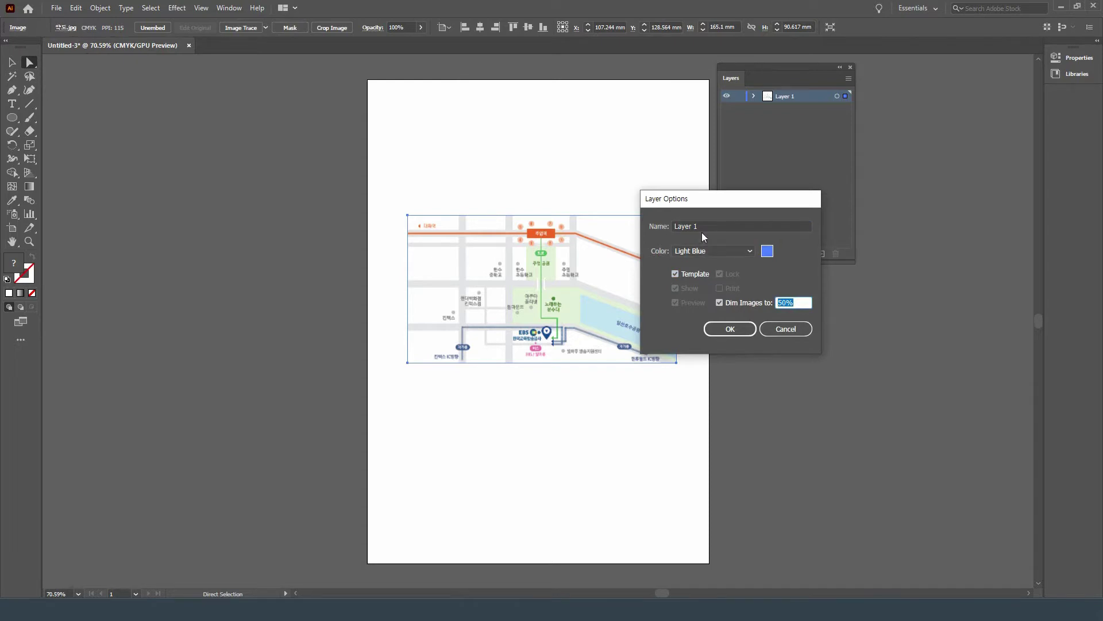
{"action": "left_click_drag", "start_coordinate": [702, 227], "coordinate": [670, 228]}
{"action": "key", "text": "BackSpace"}
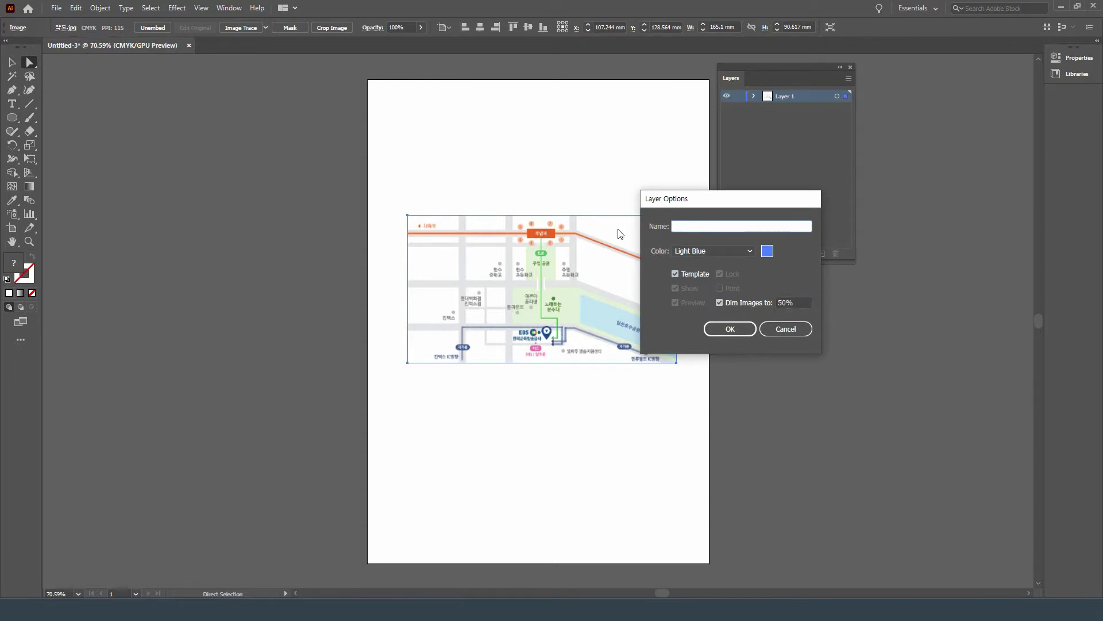
{"action": "type", "text": "밑그림"}
{"action": "left_click", "coordinate": [740, 329]}
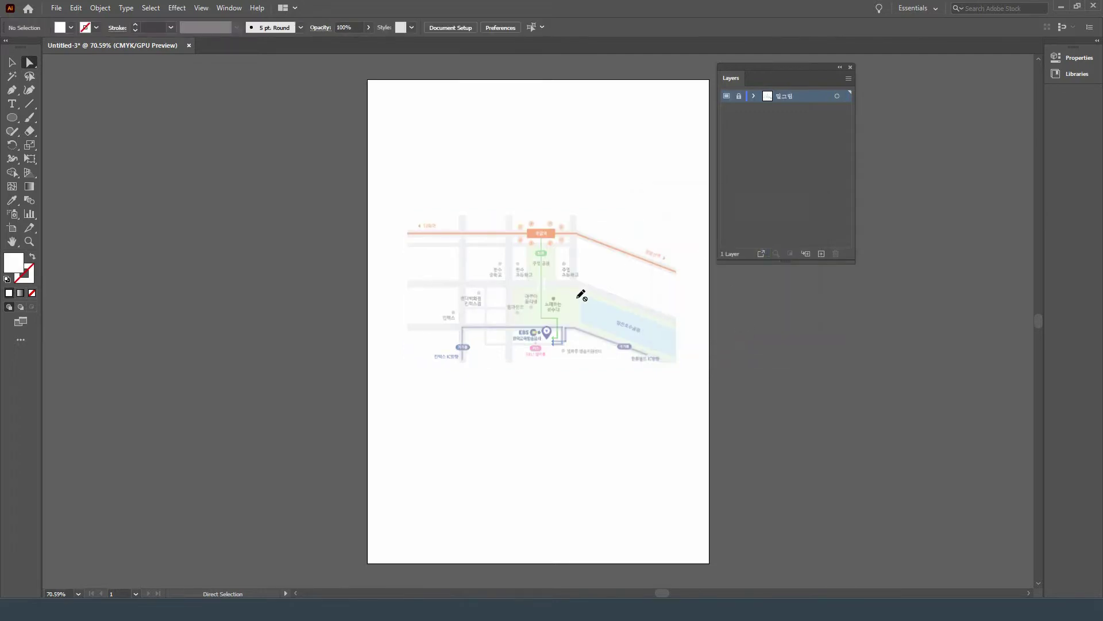
Add a new layer above the template and name it 길.
{"action": "left_click", "coordinate": [820, 254]}
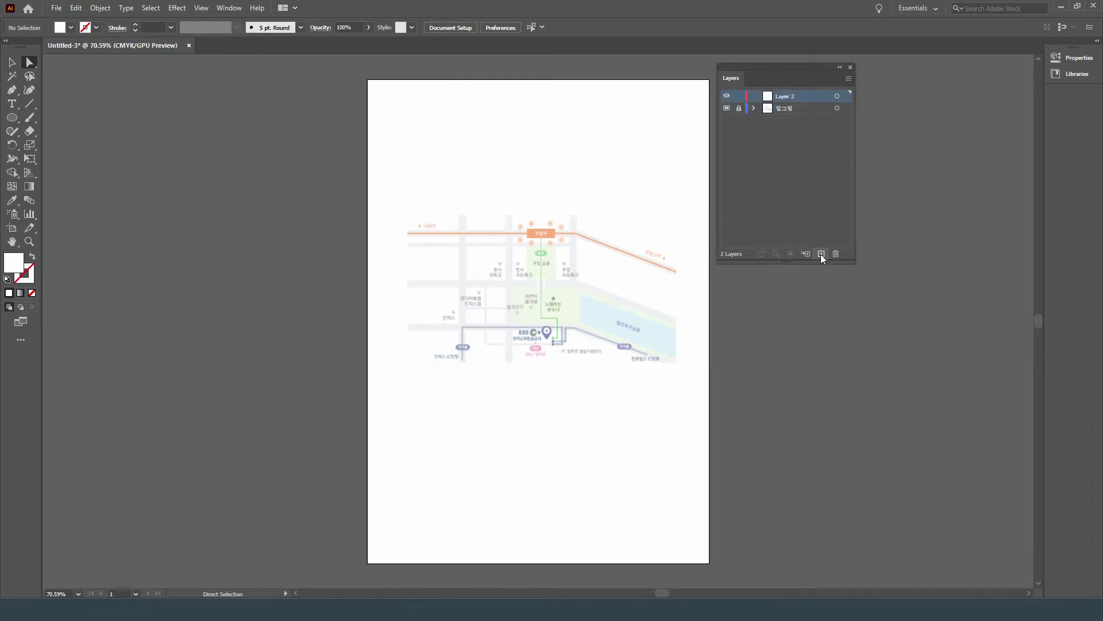
{"action": "double_click", "coordinate": [806, 97]}
{"action": "key", "text": "BackSpace"}
{"action": "type", "text": "ㄱㅣㄹ"}
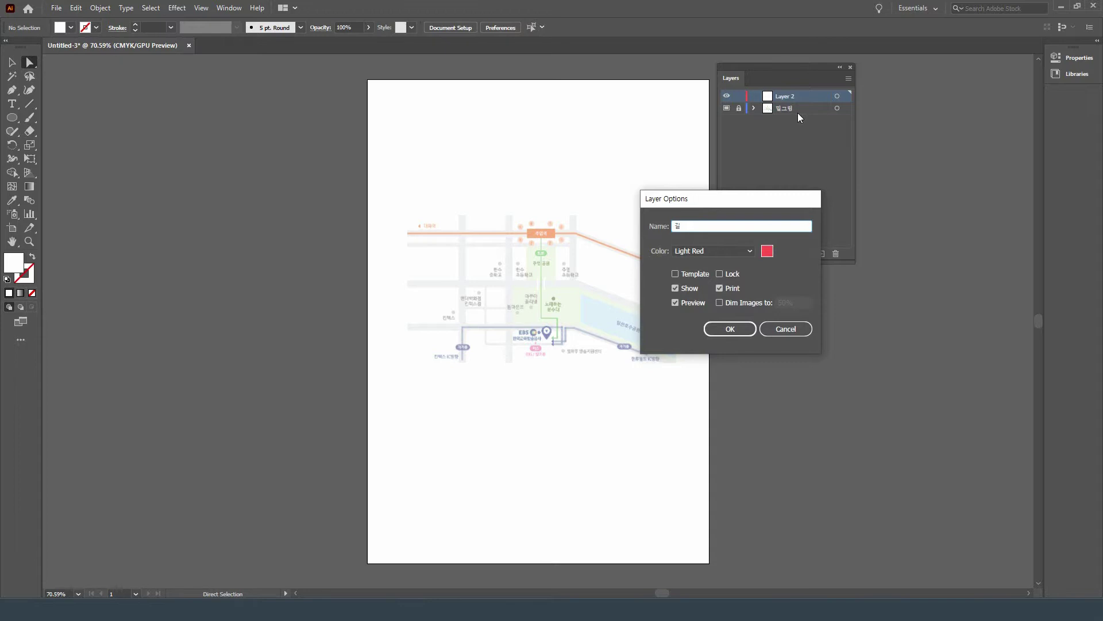
{"action": "left_click", "coordinate": [730, 329]}
Add another layer above 길 and name it 글씨.
{"action": "left_click", "coordinate": [820, 254]}
{"action": "double_click", "coordinate": [805, 94]}
{"action": "type", "text": "ㄹ씨"}
{"action": "key", "text": "Return"}
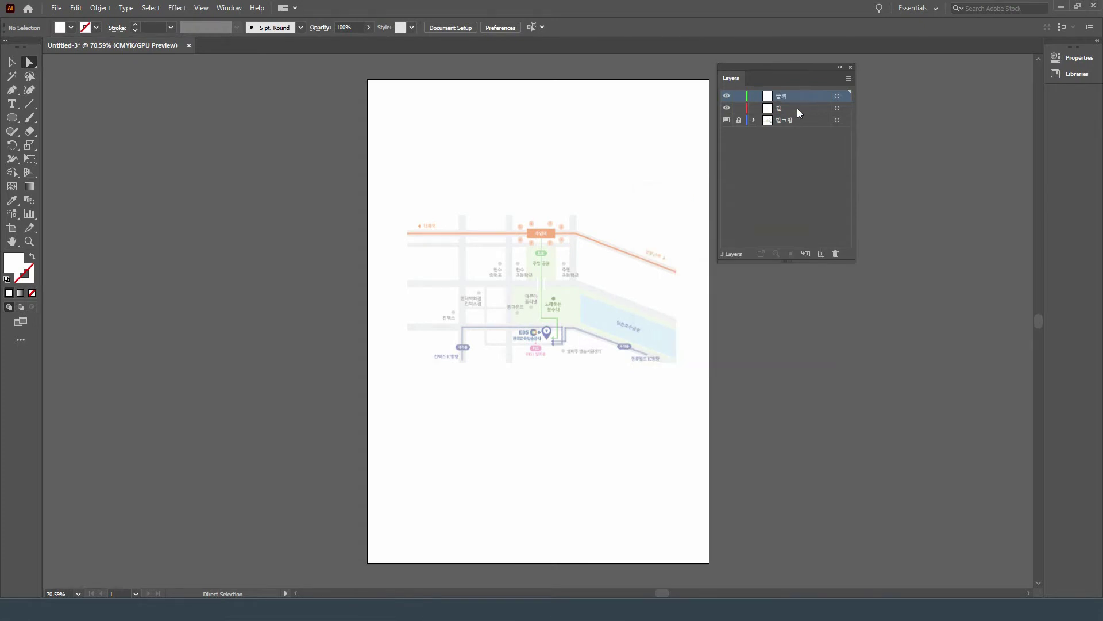
On the 길 layer, trace the lower bent road with the Pen tool, using no fill and a black stroke.
{"action": "left_click", "coordinate": [798, 113]}
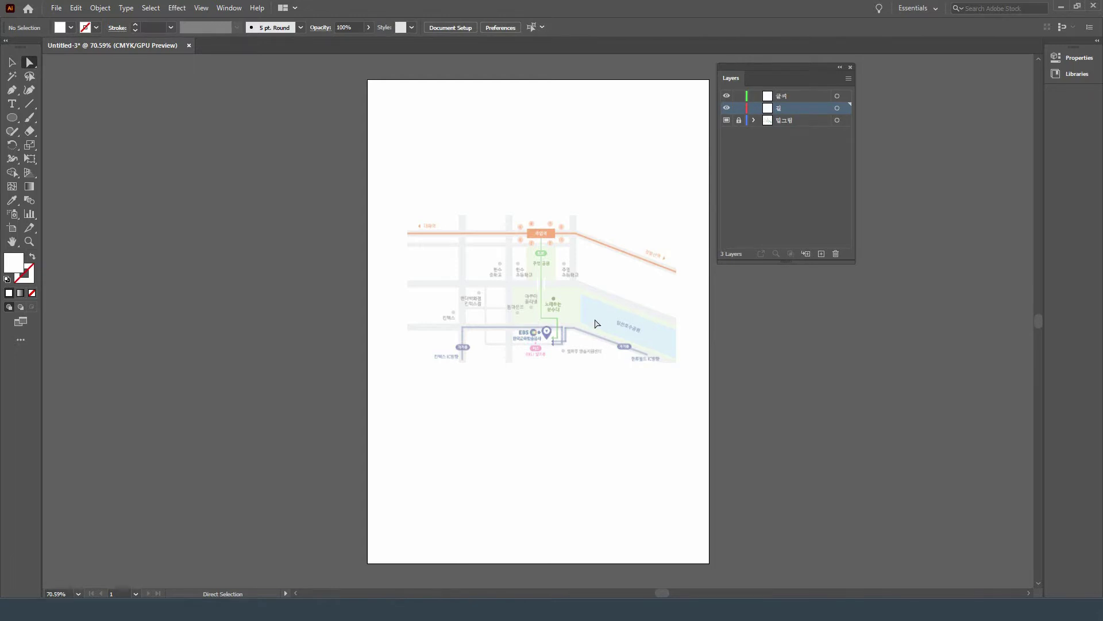
{"action": "key", "text": "ctrl+plus"}
{"action": "key", "text": "ctrl+plus"}
{"action": "left_click_drag", "start_coordinate": [594, 318], "coordinate": [585, 374]}
{"action": "key", "text": "d"}
{"action": "key", "text": "slash"}
{"action": "key", "text": "p"}
{"action": "left_click", "coordinate": [263, 391]}
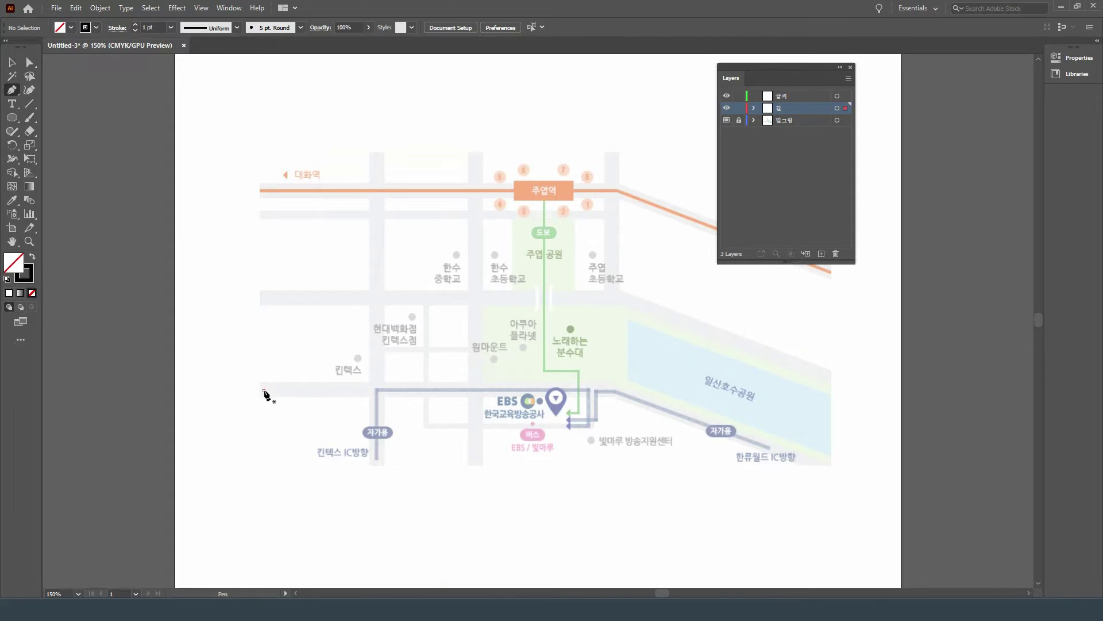
{"action": "left_click", "coordinate": [614, 391]}
{"action": "left_click", "coordinate": [815, 465]}
Duplicate the bent road line upward onto the middle road and the top orange road.
{"action": "left_click", "coordinate": [11, 61]}
{"action": "left_click", "coordinate": [573, 298]}
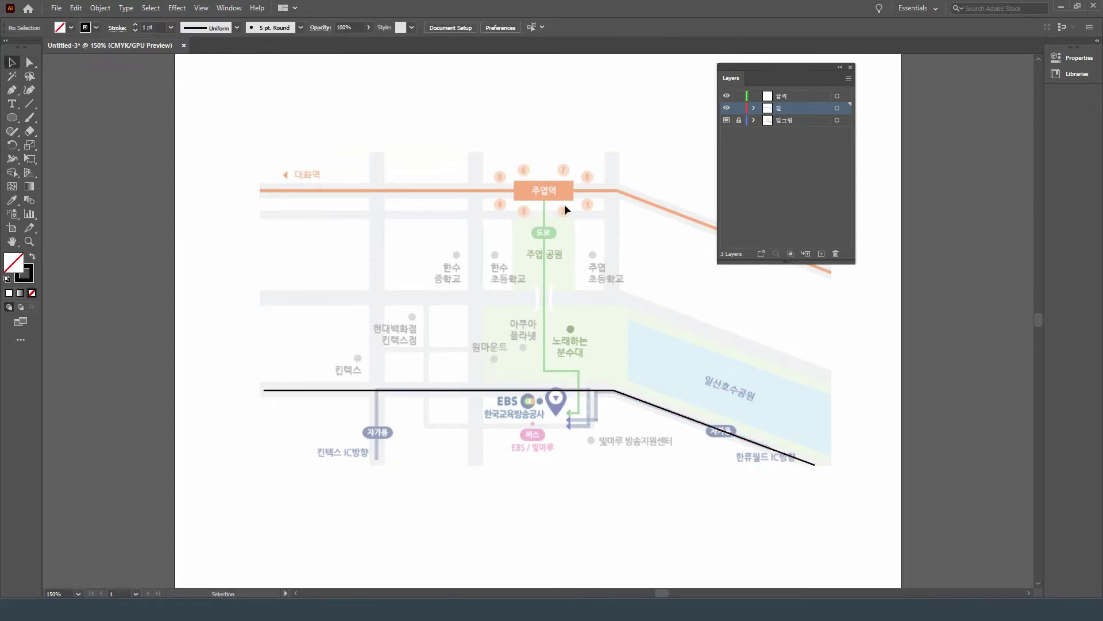
{"action": "left_click_drag", "start_coordinate": [613, 394], "coordinate": [613, 189]}
{"action": "left_click", "coordinate": [366, 233]}
Draw a straight vertical line about 89 mm long over the leftmost vertical road.
{"action": "key", "text": "backslash"}
{"action": "left_click_drag", "start_coordinate": [377, 154], "coordinate": [392, 462]}
{"action": "key", "text": "v"}
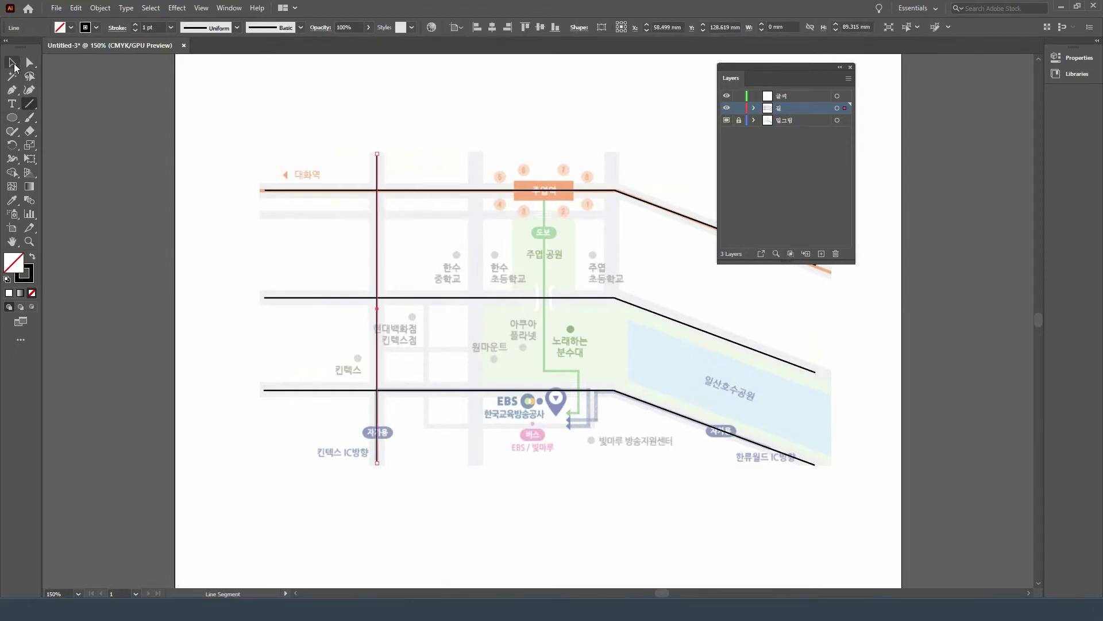
Copy the vertical line onto the other two vertical roads and shorten the rightmost copy to end at the lower road.
{"action": "left_click_drag", "start_coordinate": [378, 232], "coordinate": [615, 241]}
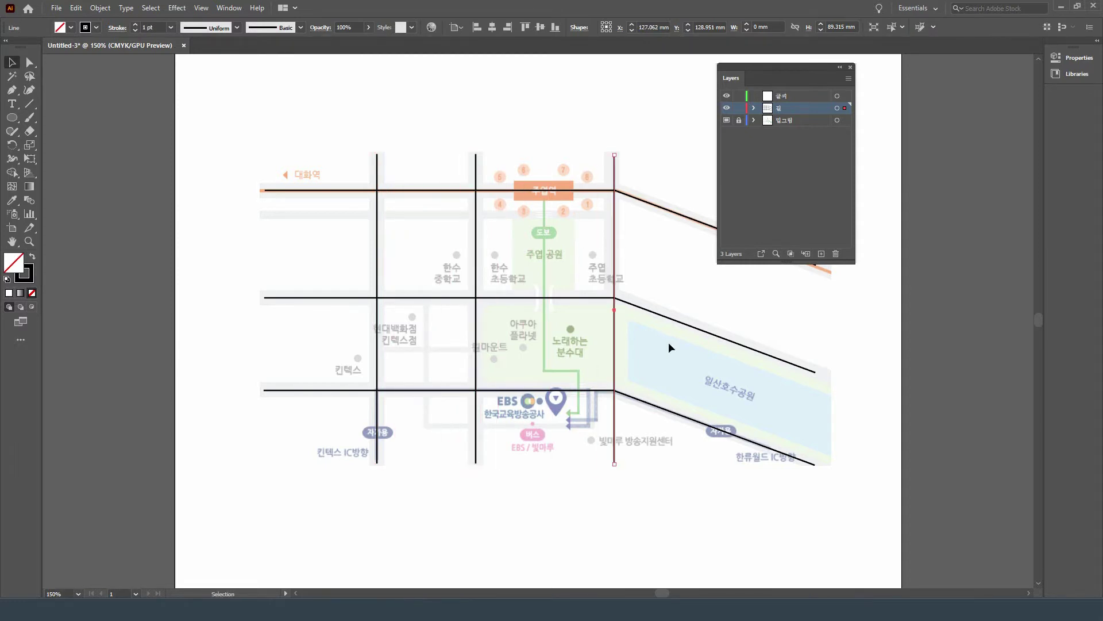
{"action": "left_click_drag", "start_coordinate": [615, 463], "coordinate": [615, 391]}
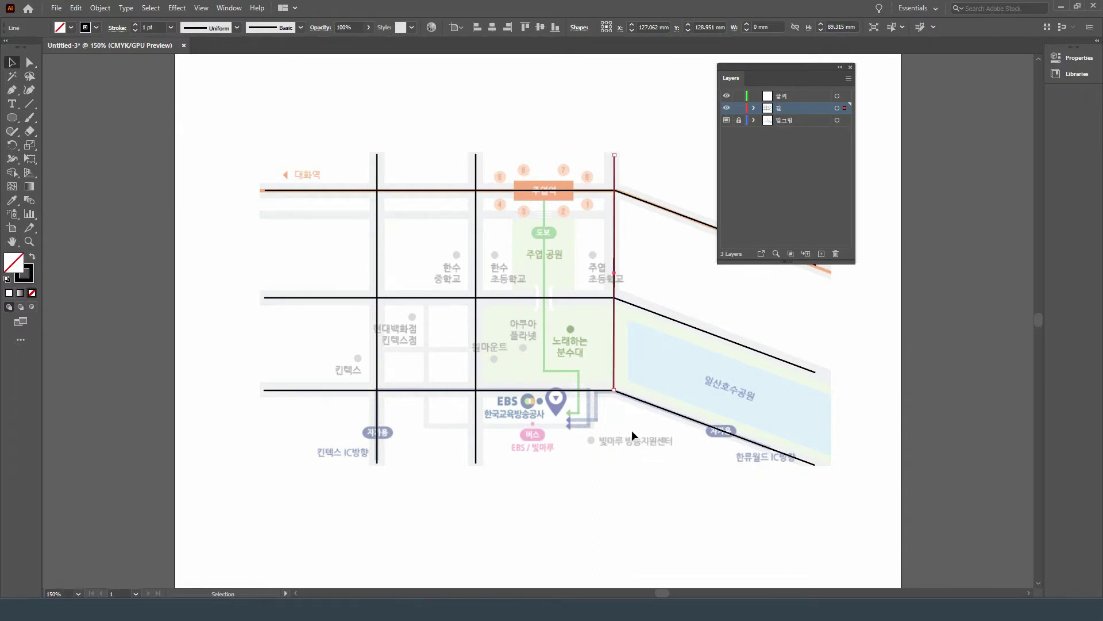
{"action": "left_click", "coordinate": [639, 433]}
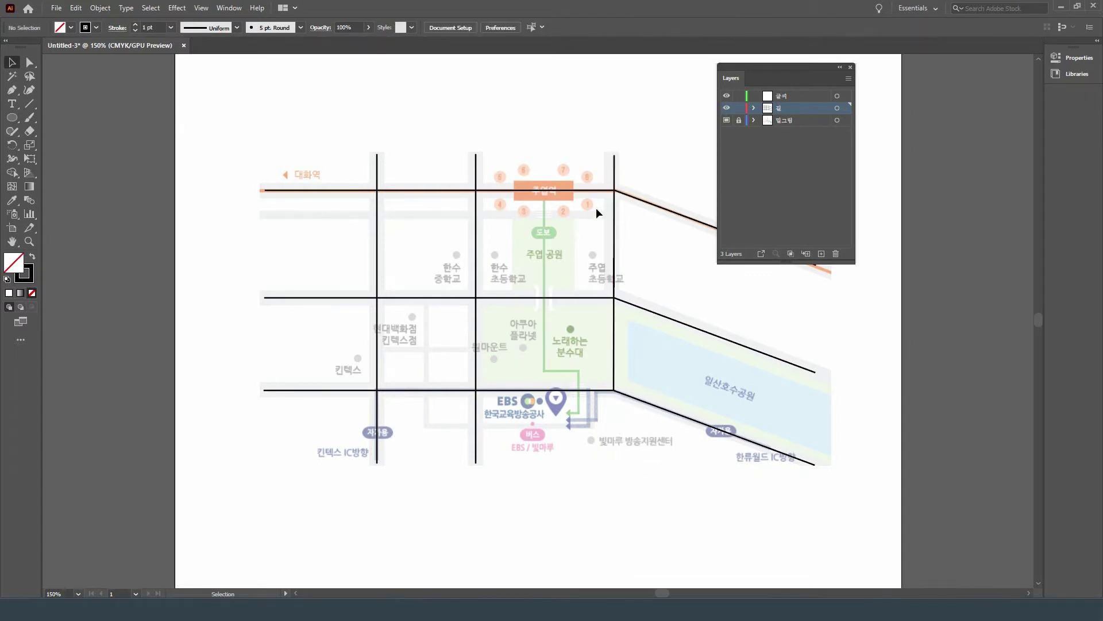
Draw horizontal lines about 102 mm long over the second road and about 29 mm long between the first two vertical roads.
{"action": "left_click", "coordinate": [28, 106]}
{"action": "left_click_drag", "start_coordinate": [263, 214], "coordinate": [615, 218]}
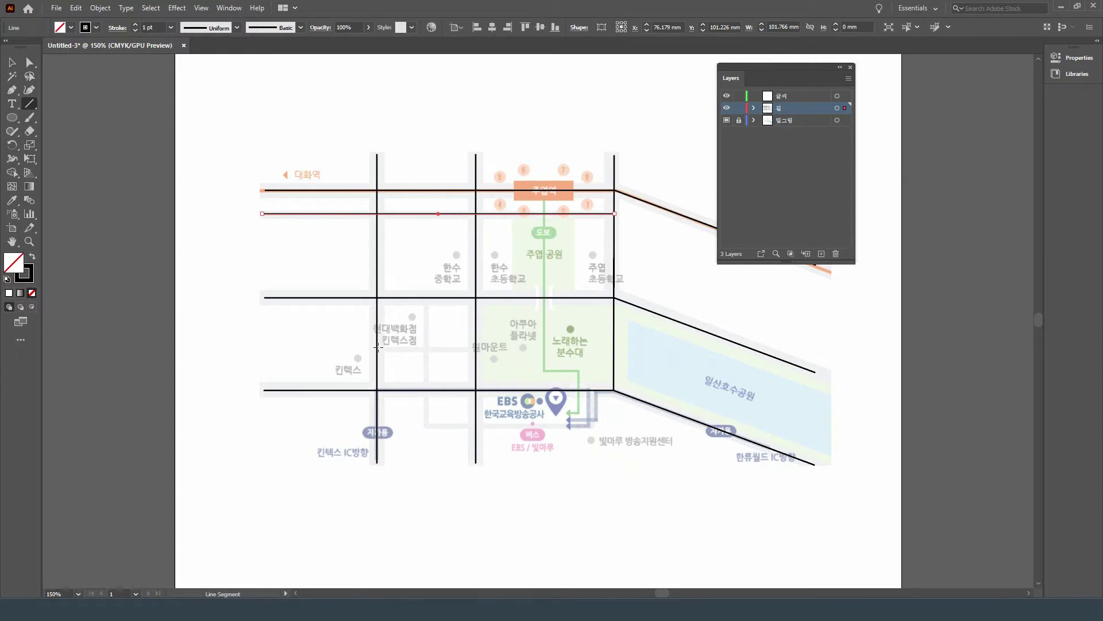
{"action": "left_click_drag", "start_coordinate": [378, 348], "coordinate": [477, 348]}
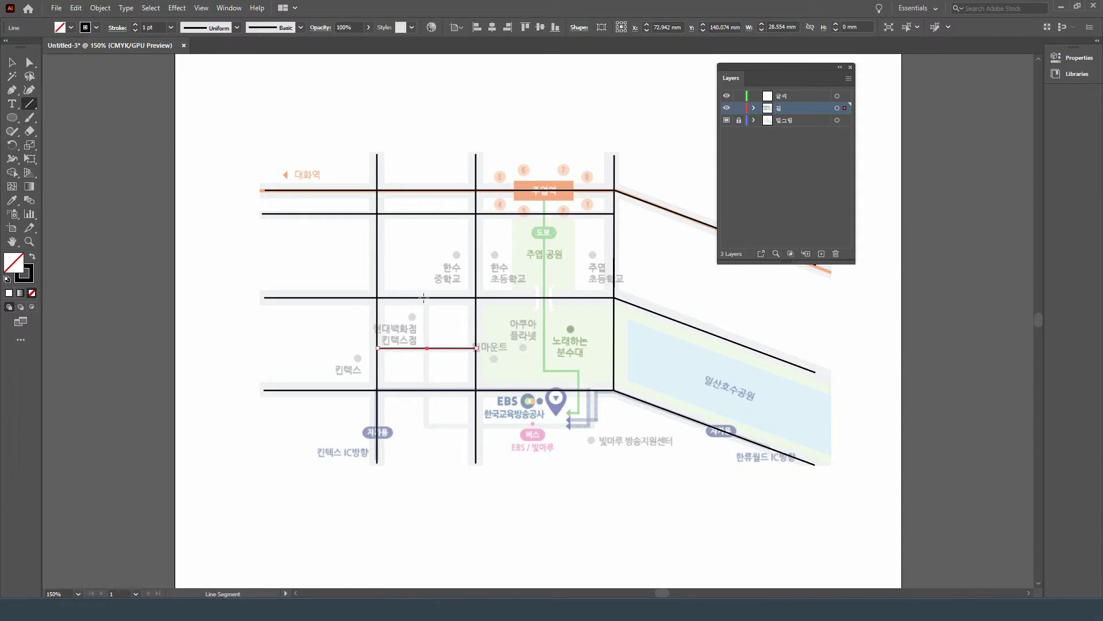
{"action": "mouse_move", "coordinate": [425, 297]}
{"action": "left_mouse_down"}
{"action": "mouse_move", "coordinate": [424, 426]}
{"action": "mouse_move", "coordinate": [586, 426]}
{"action": "left_mouse_up"}
{"action": "key", "text": "ctrl"}
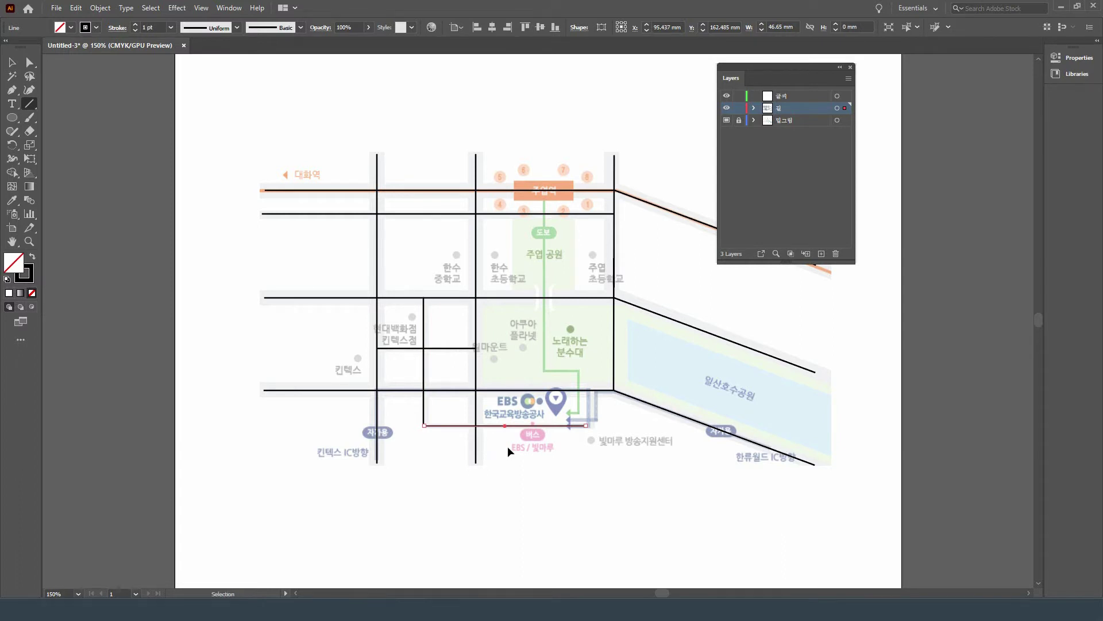
{"action": "key", "text": "ctrl+z"}
{"action": "key", "text": "ctrl+z"}
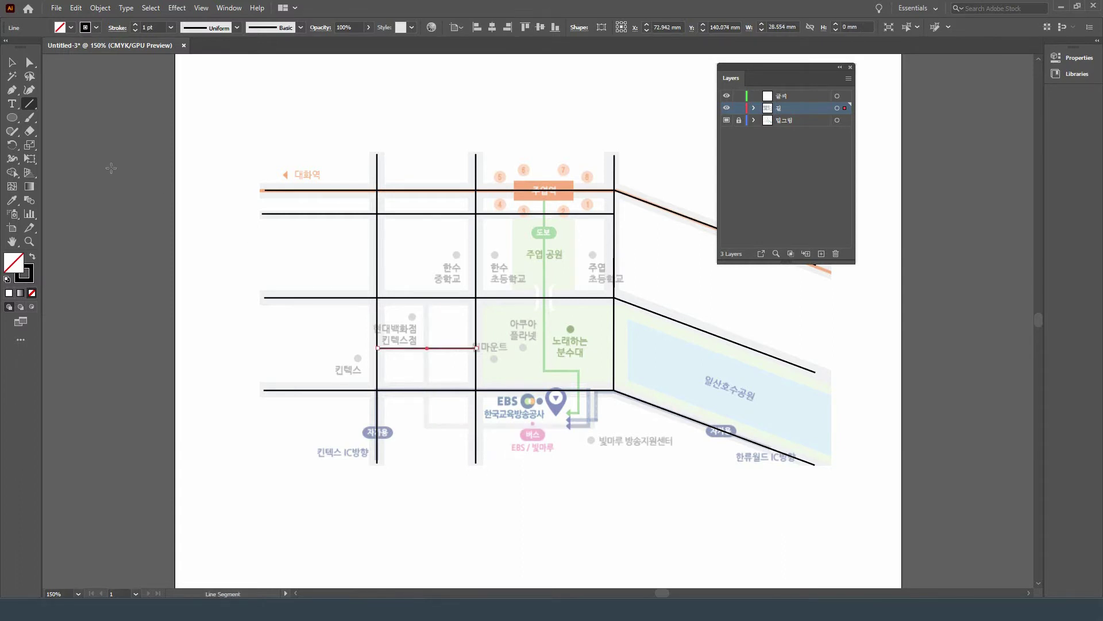
Trace the narrow side road with one Pen path running down from the middle road, right below EBS, and up to the lower road.
{"action": "key", "text": "p"}
{"action": "left_click", "coordinate": [426, 300], "text": "ctrl"}
{"action": "left_click", "coordinate": [427, 298]}
{"action": "left_click", "coordinate": [426, 424], "text": "shift"}
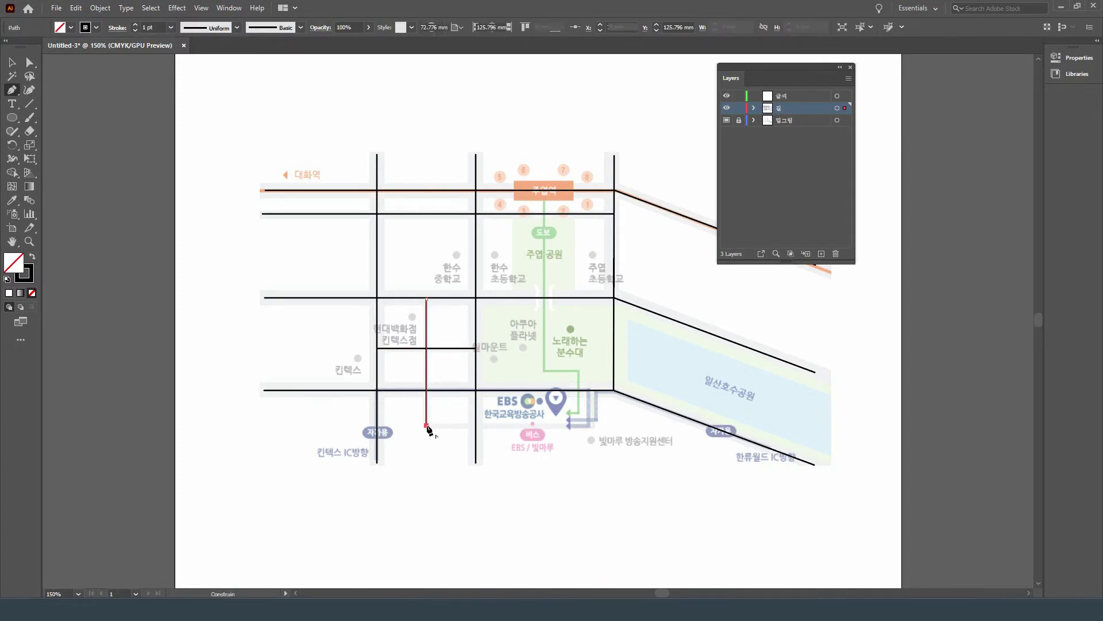
{"action": "left_click", "coordinate": [590, 426], "text": "shift"}
{"action": "left_click", "coordinate": [591, 390], "text": "shift"}
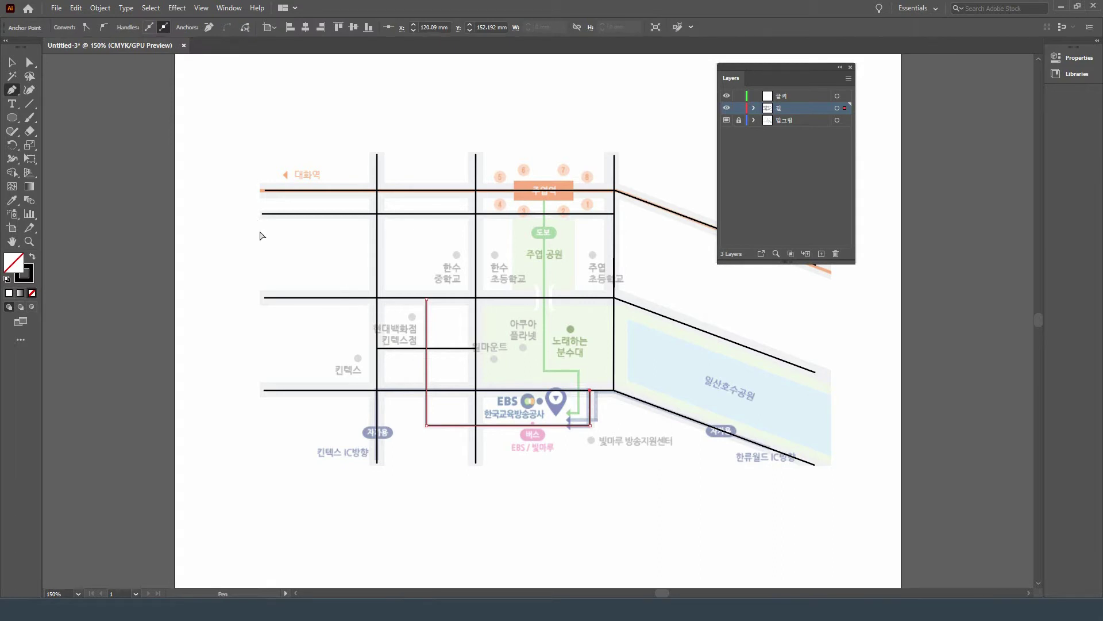
{"action": "left_click", "coordinate": [322, 205], "text": "ctrl"}
Draw an S-curved road with the Pen tool from the top road to the lower road, beside the leftmost vertical road.
{"action": "left_click", "coordinate": [318, 189]}
{"action": "left_click_drag", "start_coordinate": [310, 257], "coordinate": [333, 292]}
{"action": "left_click_drag", "start_coordinate": [333, 349], "coordinate": [321, 374]}
{"action": "left_click", "coordinate": [321, 389]}
{"action": "left_click", "coordinate": [242, 281], "text": "ctrl"}
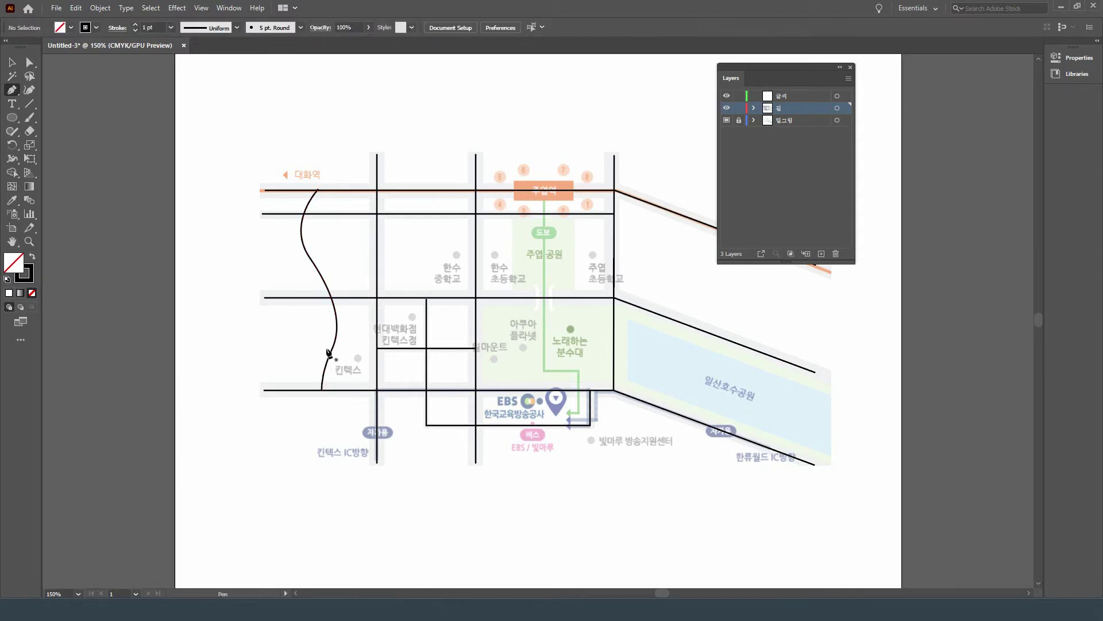
Set the stroke of all road lines to 9 pt with round caps.
{"action": "left_click", "coordinate": [9, 65]}
{"action": "left_click_drag", "start_coordinate": [281, 120], "coordinate": [769, 493]}
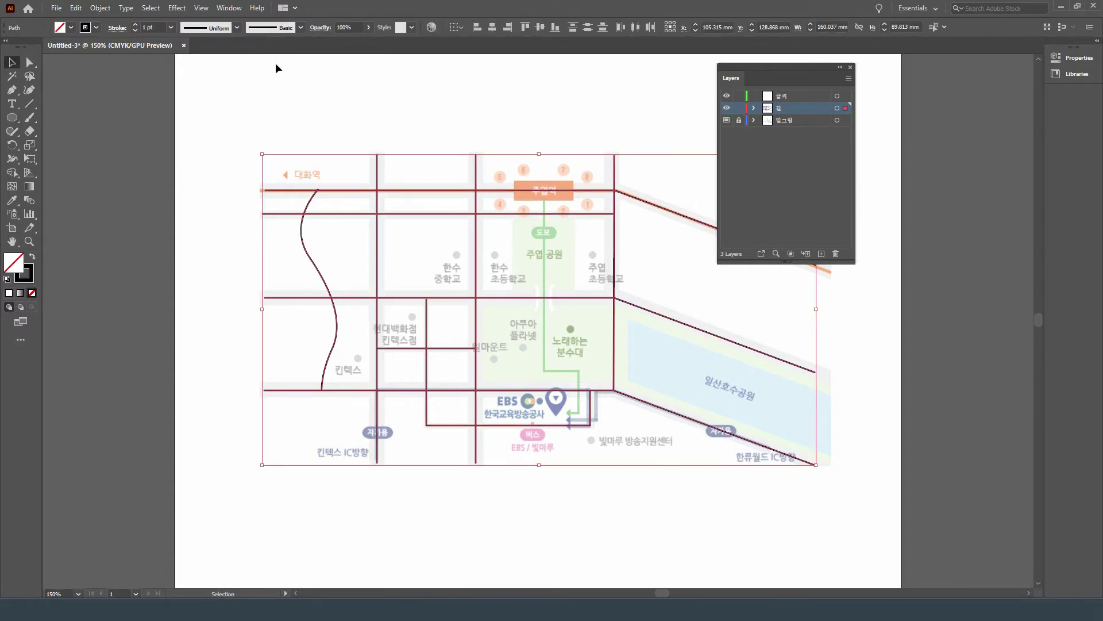
{"action": "left_click", "coordinate": [229, 8]}
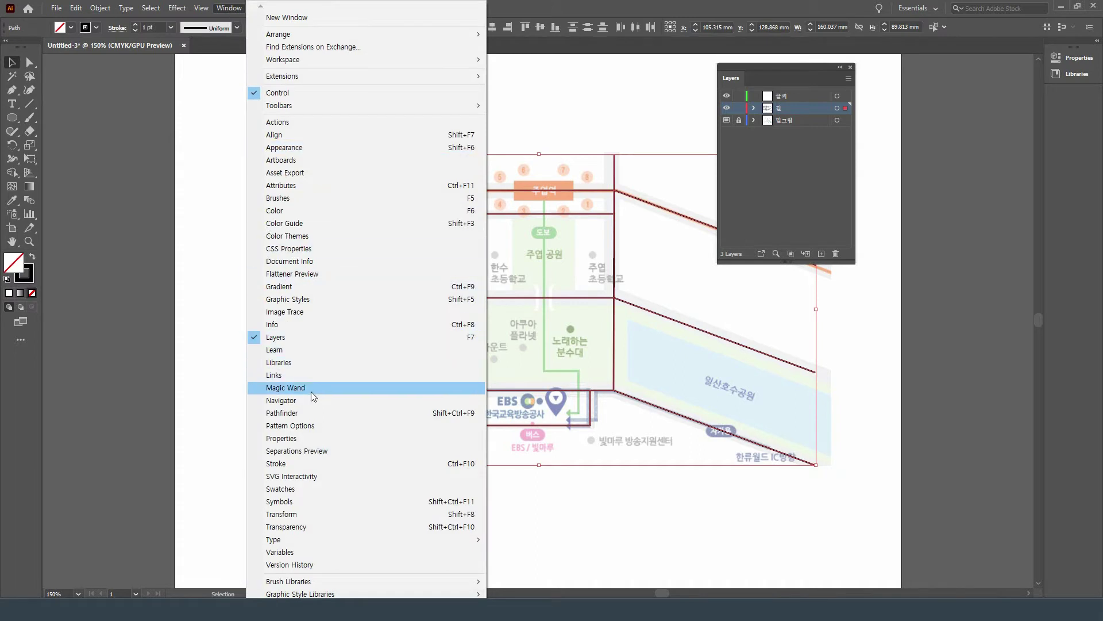
{"action": "left_click", "coordinate": [324, 464]}
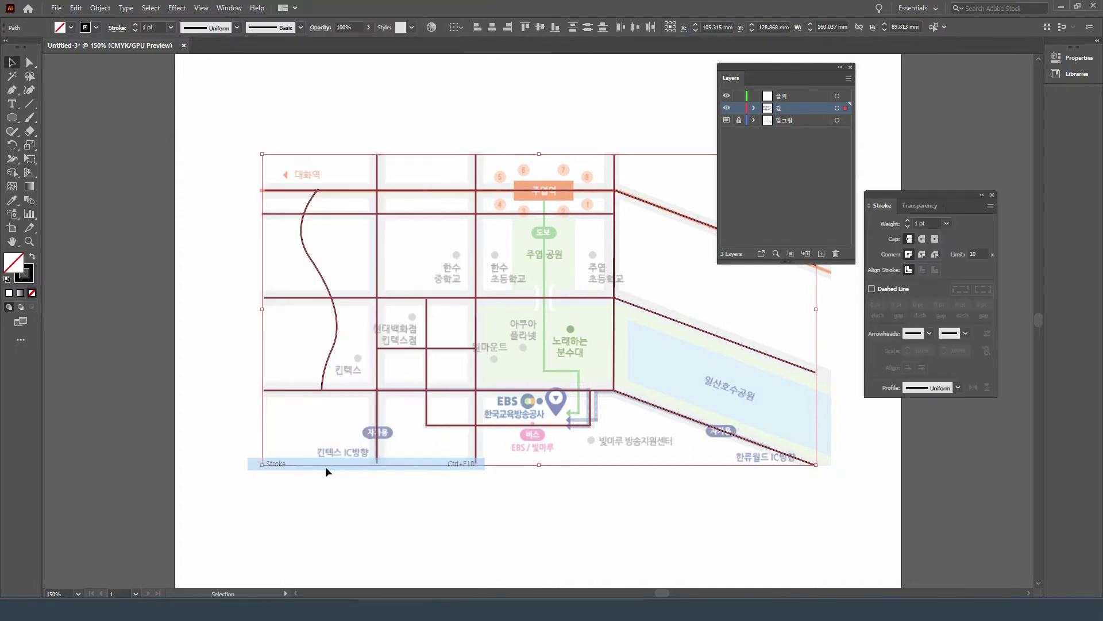
{"action": "left_click", "coordinate": [908, 220]}
{"action": "left_click", "coordinate": [908, 220]}
{"action": "left_click", "coordinate": [908, 220]}
{"action": "left_click", "coordinate": [908, 220]}
{"action": "left_click", "coordinate": [908, 221]}
{"action": "left_click", "coordinate": [908, 220]}
{"action": "left_click", "coordinate": [908, 221]}
{"action": "left_click", "coordinate": [908, 220]}
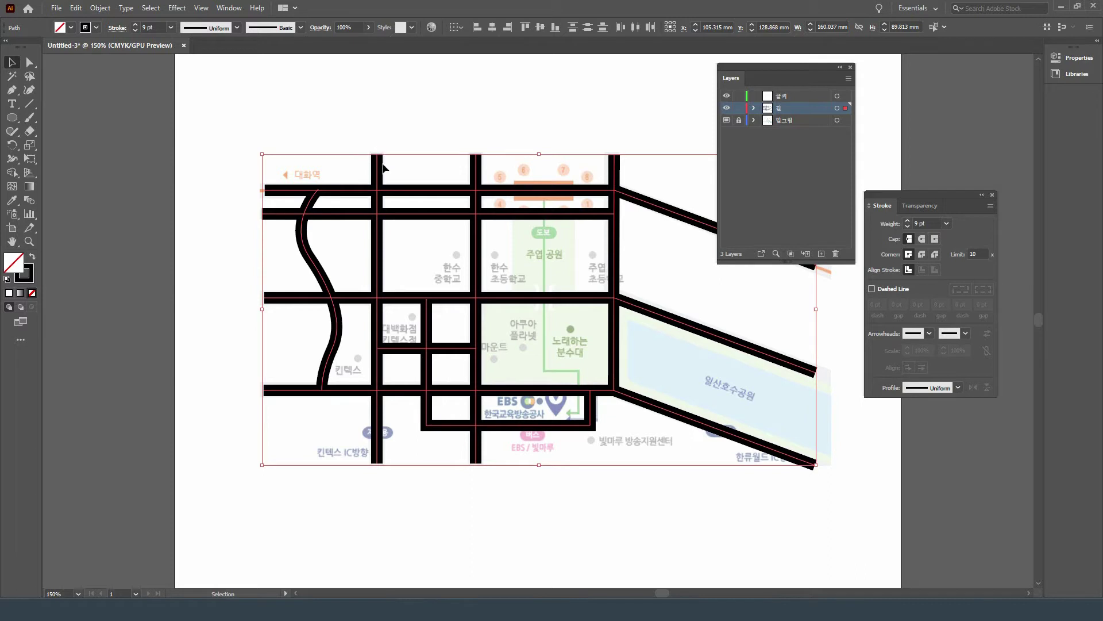
{"action": "left_click", "coordinate": [922, 239]}
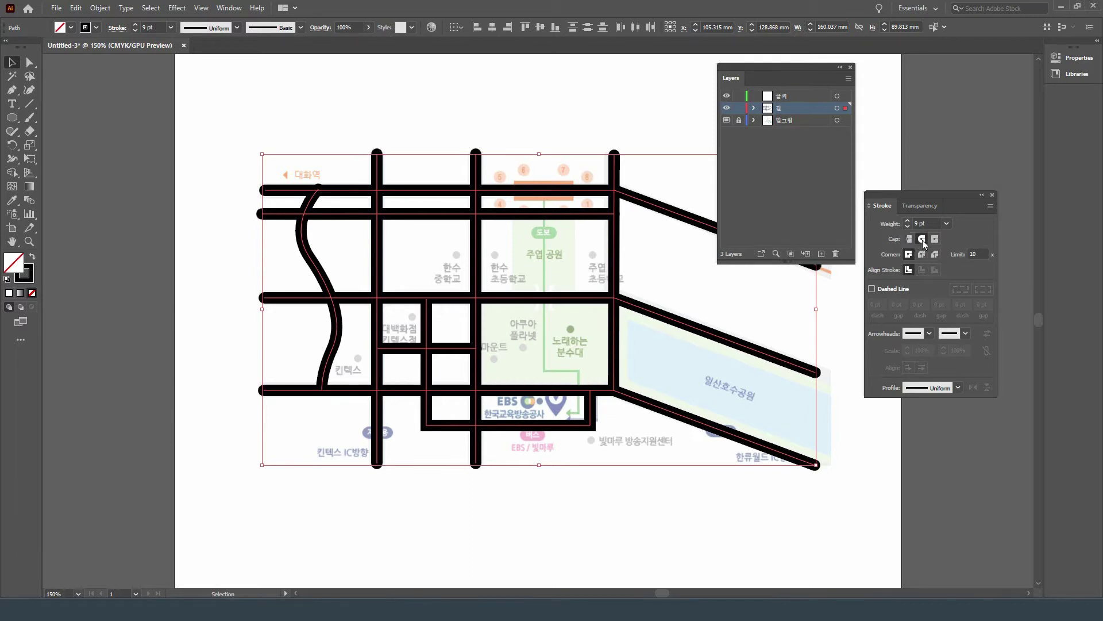
Reduce the stroke of the second horizontal road, the narrow side road and the short cross road to 6 pt.
{"action": "left_click", "coordinate": [301, 135]}
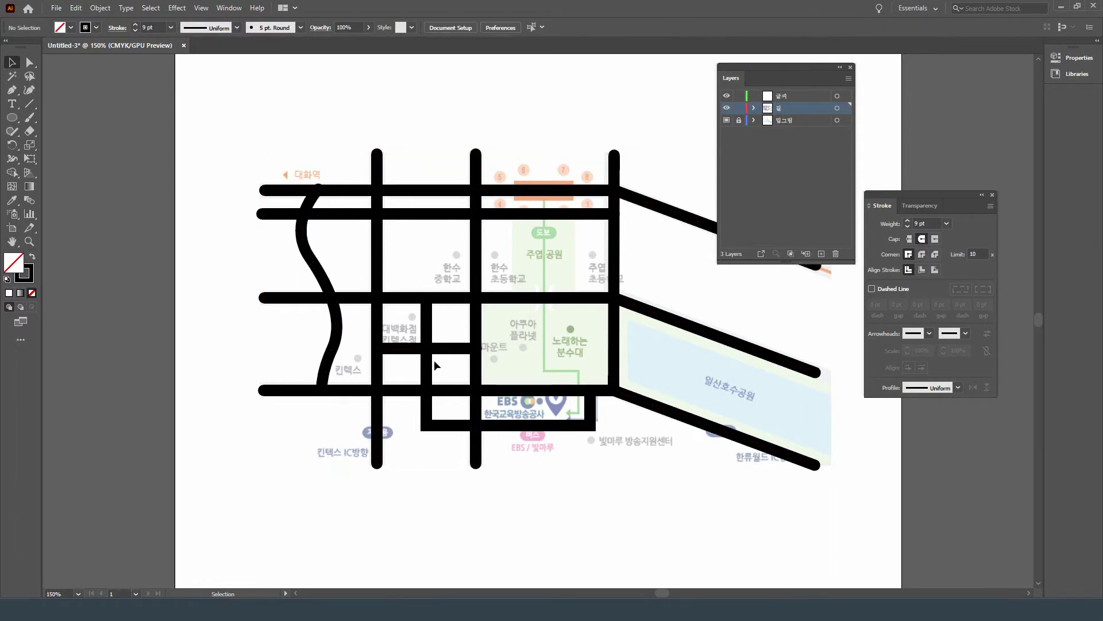
{"action": "left_click", "coordinate": [348, 215]}
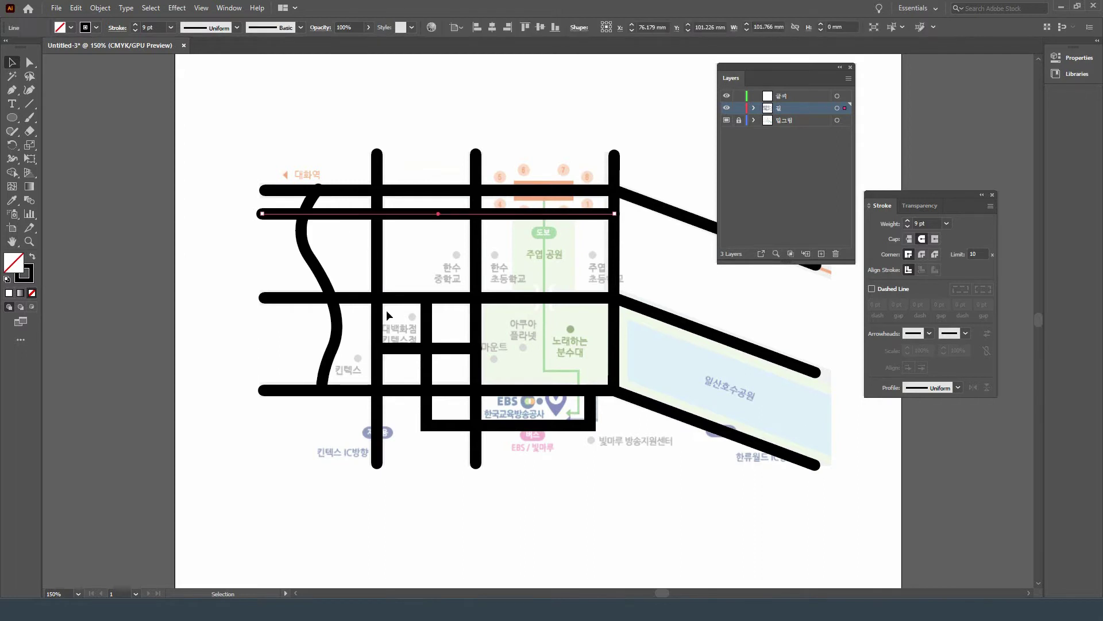
{"action": "left_click", "coordinate": [427, 354], "text": "shift"}
{"action": "left_click", "coordinate": [454, 350], "text": "shift"}
{"action": "left_click", "coordinate": [908, 227]}
{"action": "left_click", "coordinate": [908, 228]}
{"action": "left_click", "coordinate": [908, 227]}
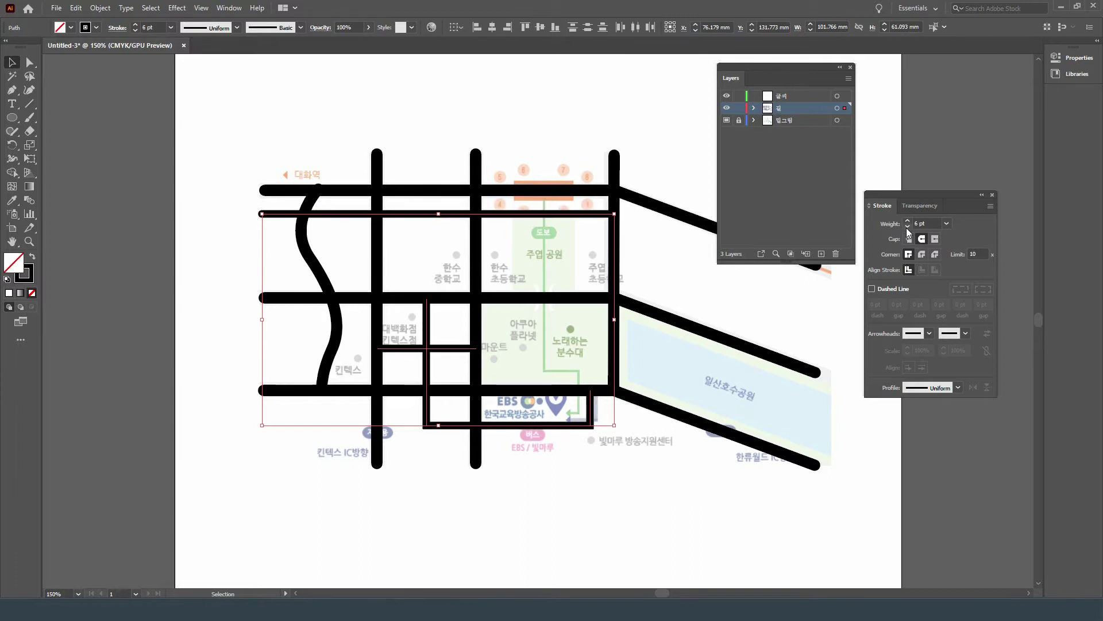
{"action": "left_click", "coordinate": [632, 459]}
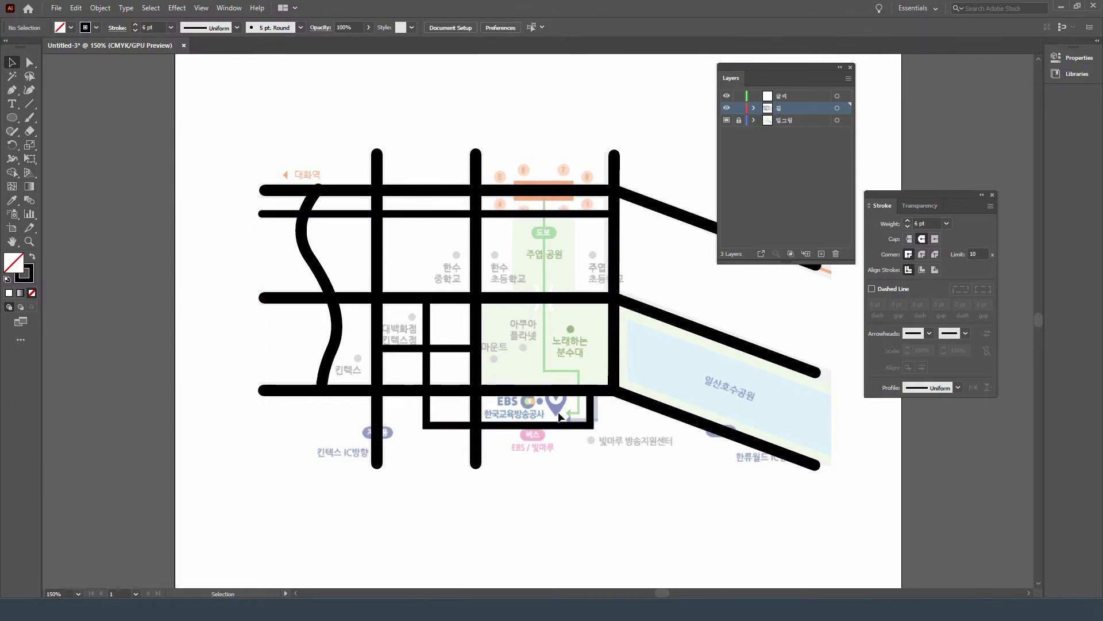
Set the stroke of the S-curved road to 7 pt.
{"action": "left_click", "coordinate": [313, 259]}
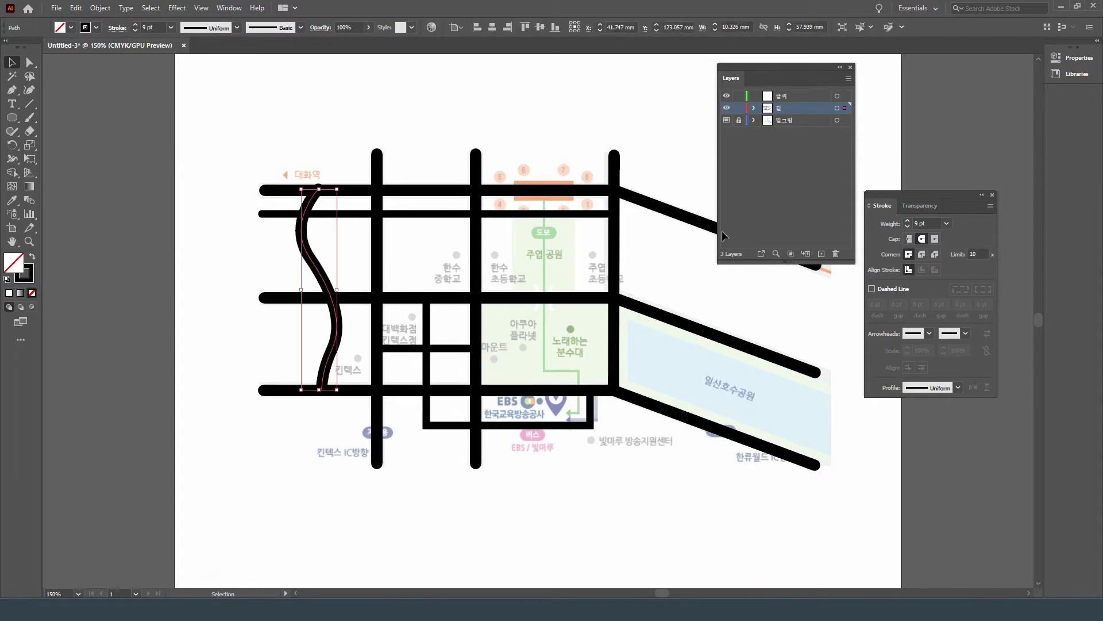
{"action": "left_click", "coordinate": [908, 226]}
{"action": "left_click", "coordinate": [262, 280]}
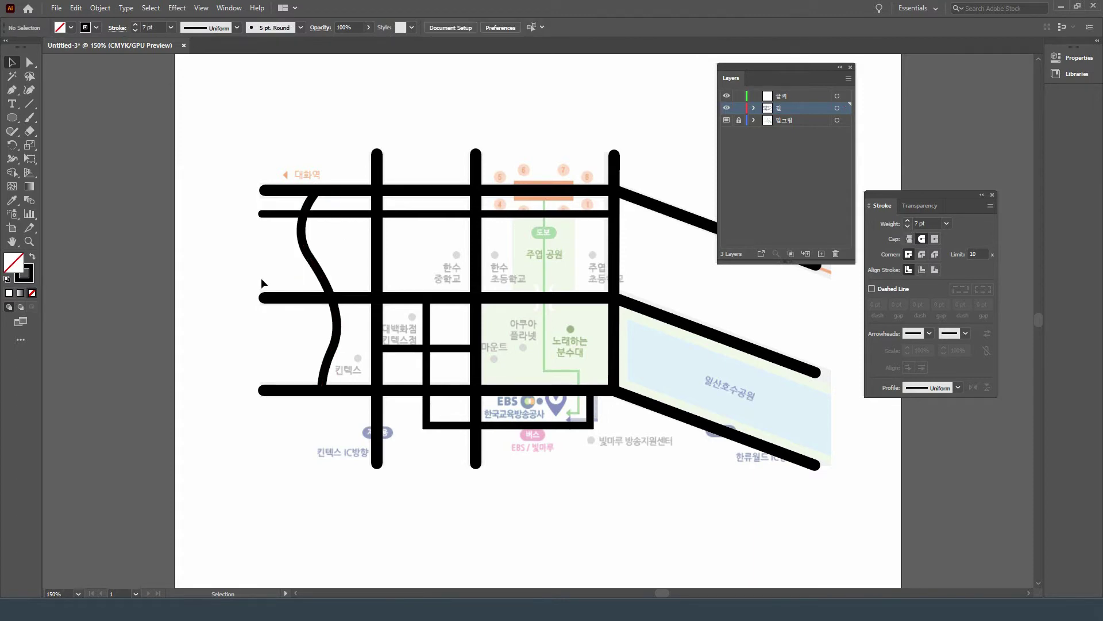
Try converting all the road lines into filled shapes with Outline Stroke.
{"action": "left_click_drag", "start_coordinate": [252, 152], "coordinate": [696, 449]}
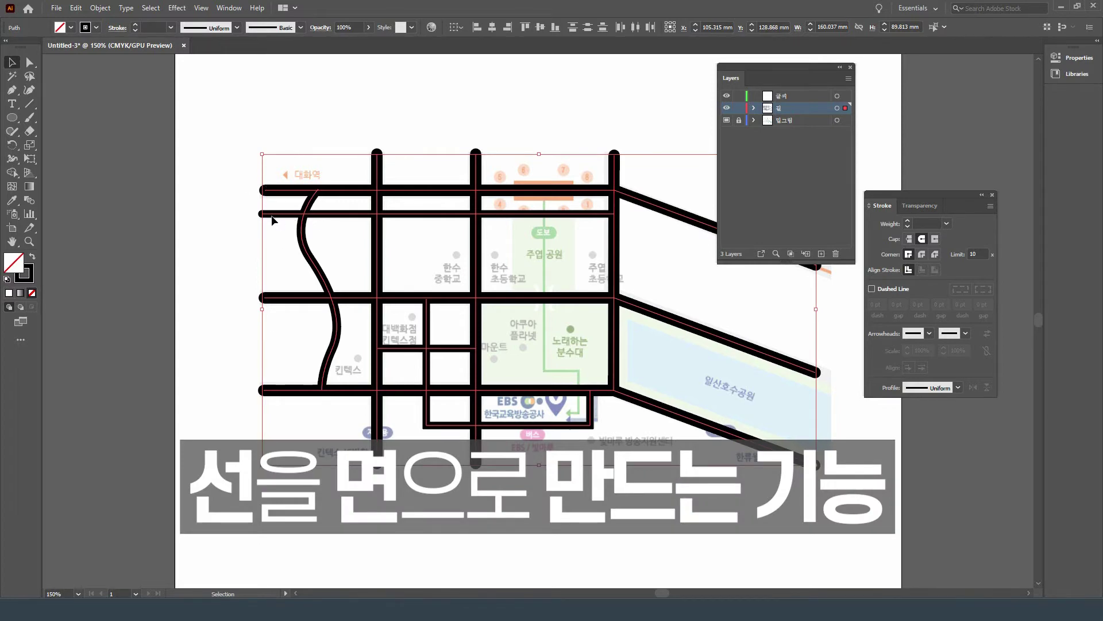
{"action": "left_click", "coordinate": [100, 8]}
{"action": "mouse_move", "coordinate": [157, 285]}
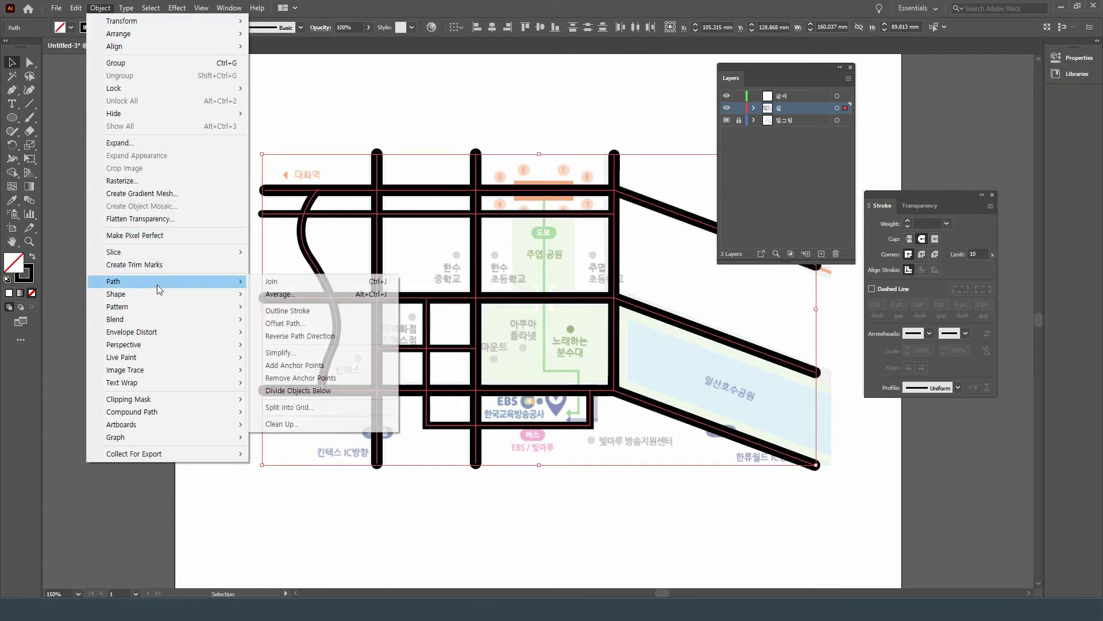
{"action": "left_click", "coordinate": [363, 312]}
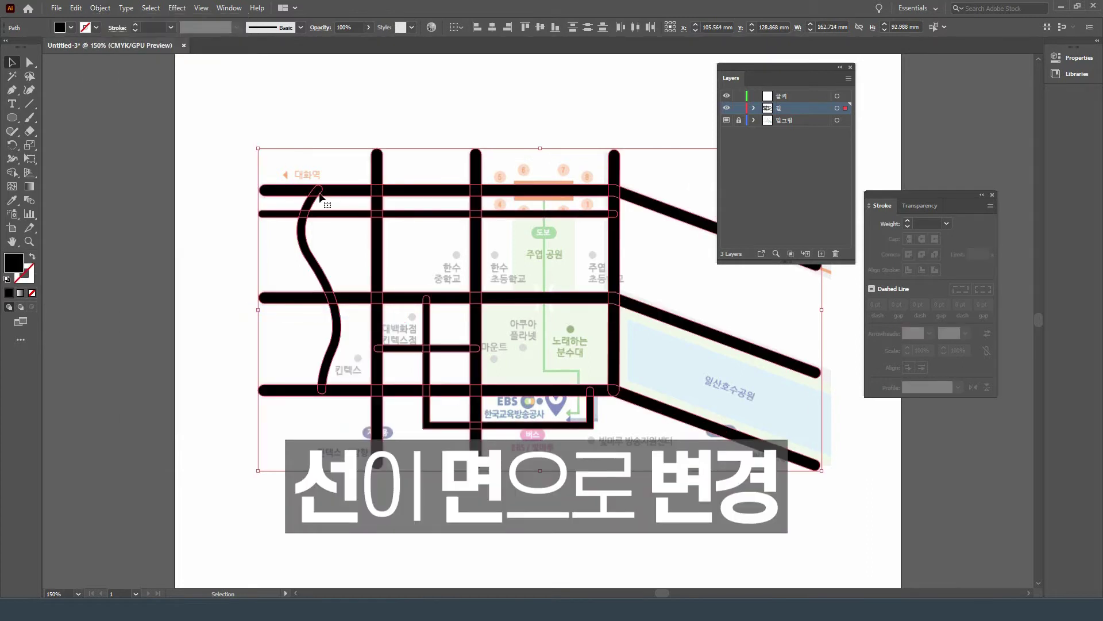
{"action": "key", "text": "shift+x"}
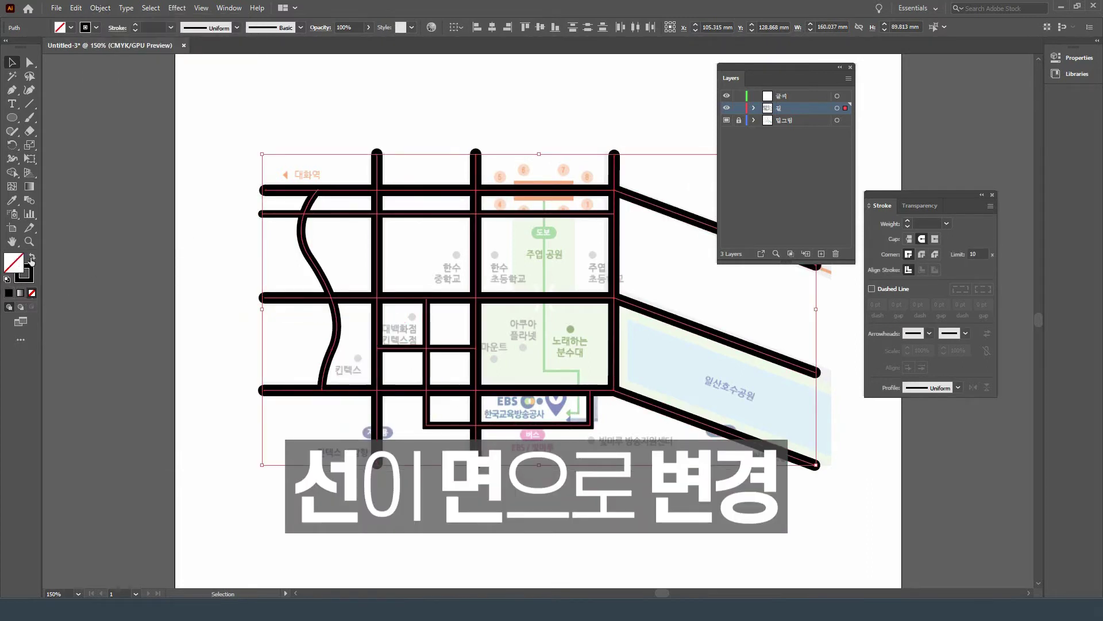
Apply Outline Stroke to all selected roads so that their strokes become black-filled shapes.
{"action": "left_click", "coordinate": [30, 279]}
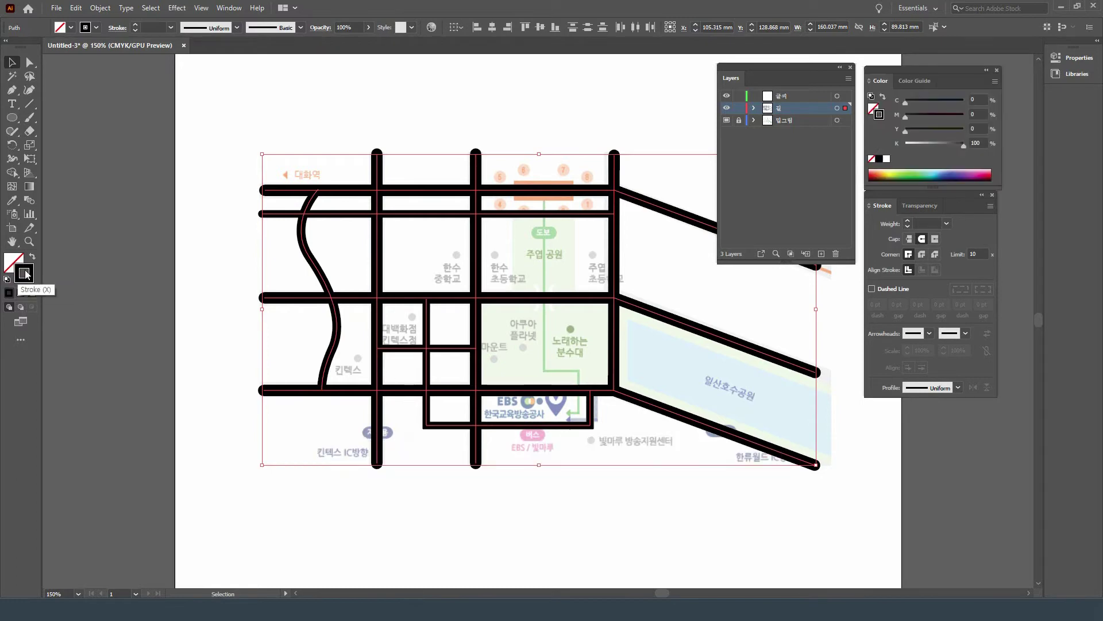
{"action": "left_click", "coordinate": [101, 8]}
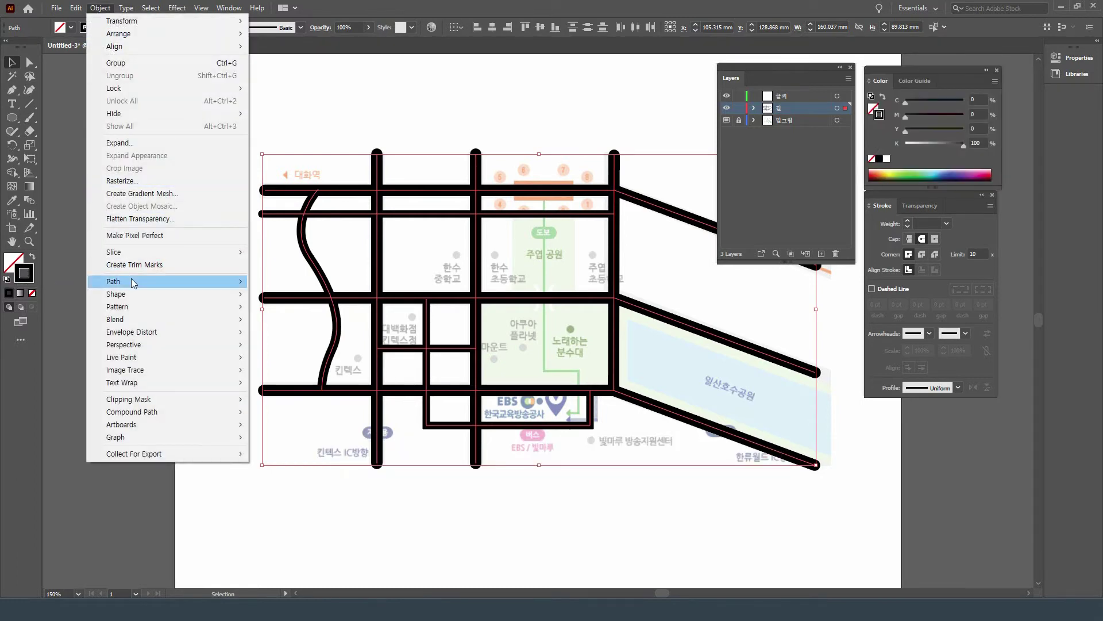
{"action": "mouse_move", "coordinate": [183, 281]}
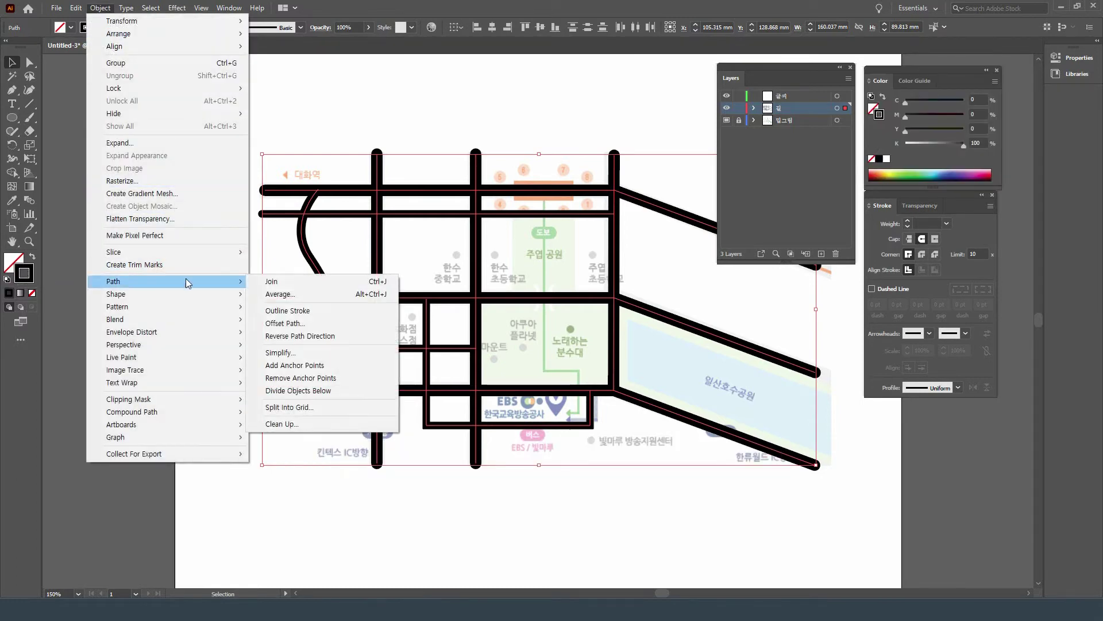
{"action": "left_click", "coordinate": [353, 309]}
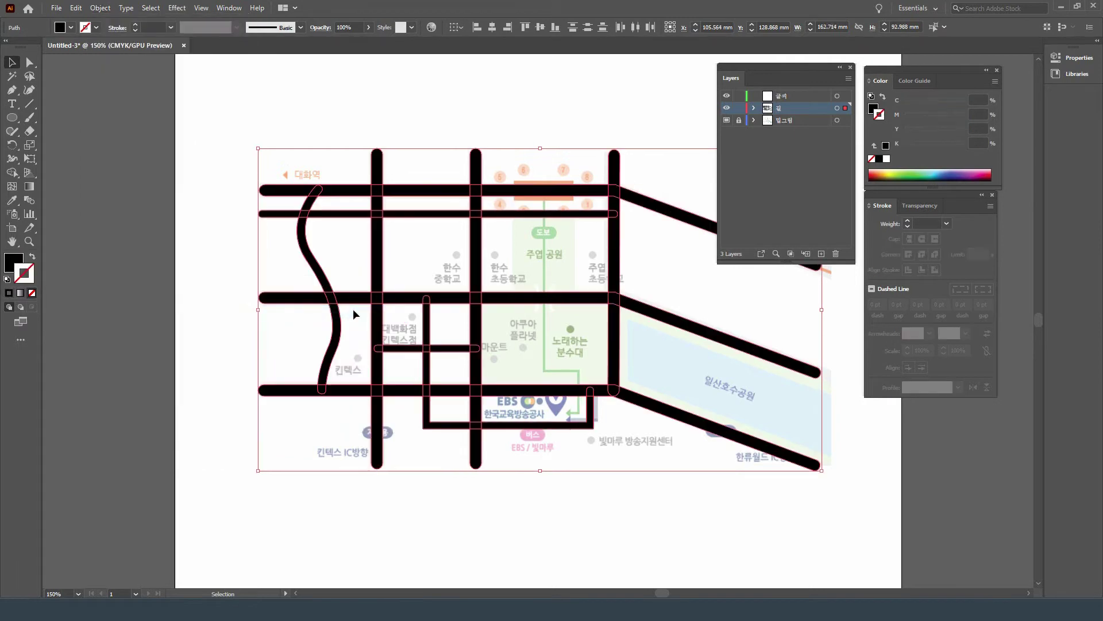
{"action": "left_click", "coordinate": [27, 274]}
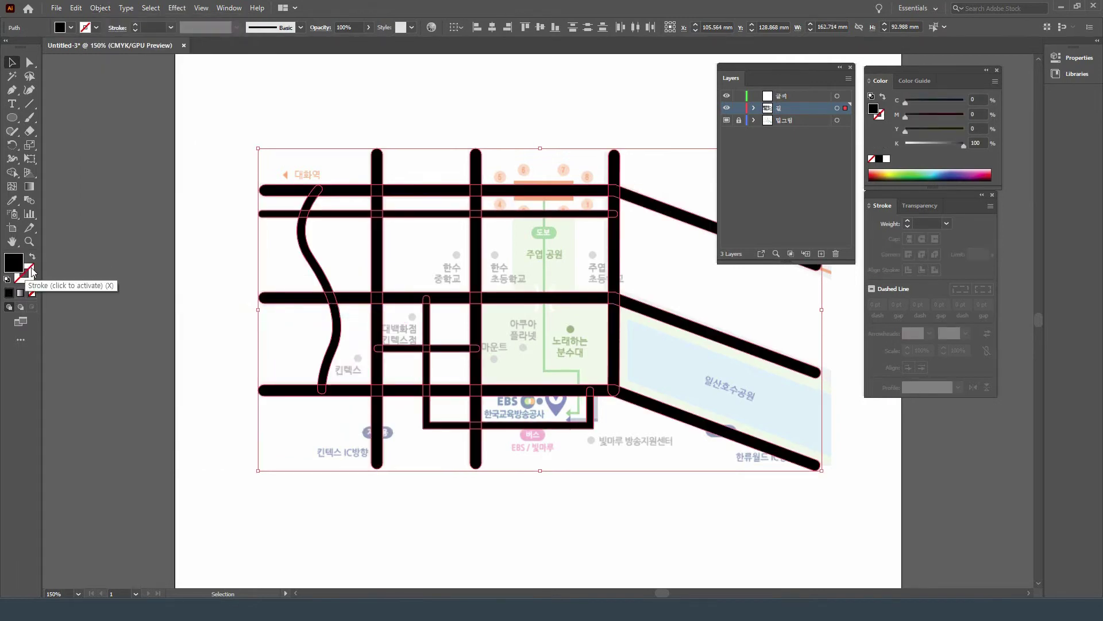
Unite all road shapes with Pathfinder and swap fill and stroke to give the network an unfilled 1 pt black outline.
{"action": "left_click", "coordinate": [227, 8]}
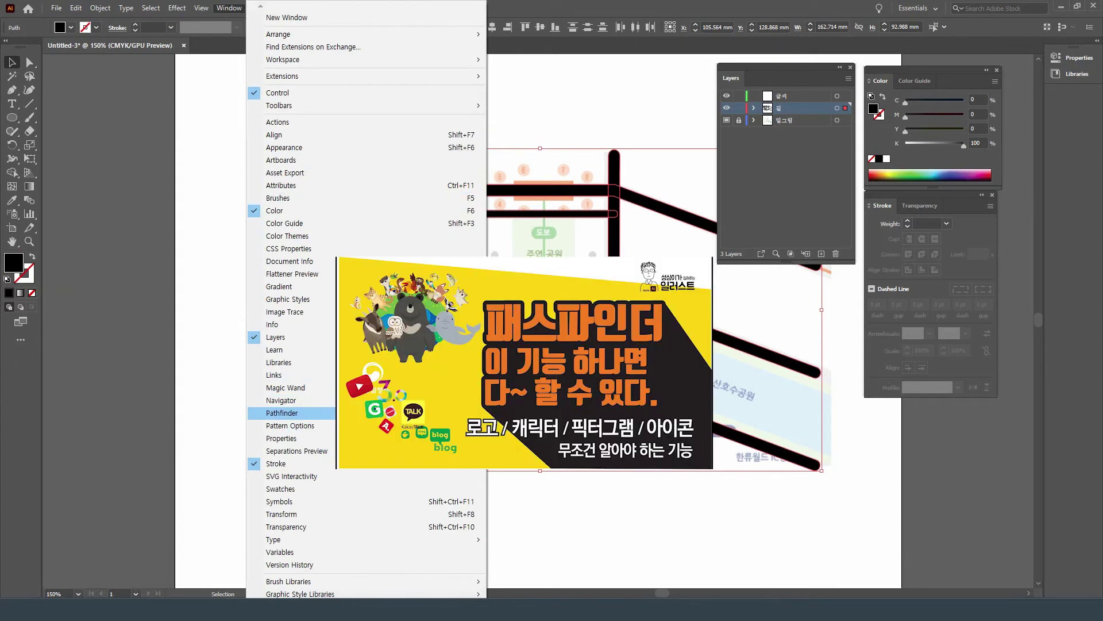
{"action": "left_click", "coordinate": [287, 412]}
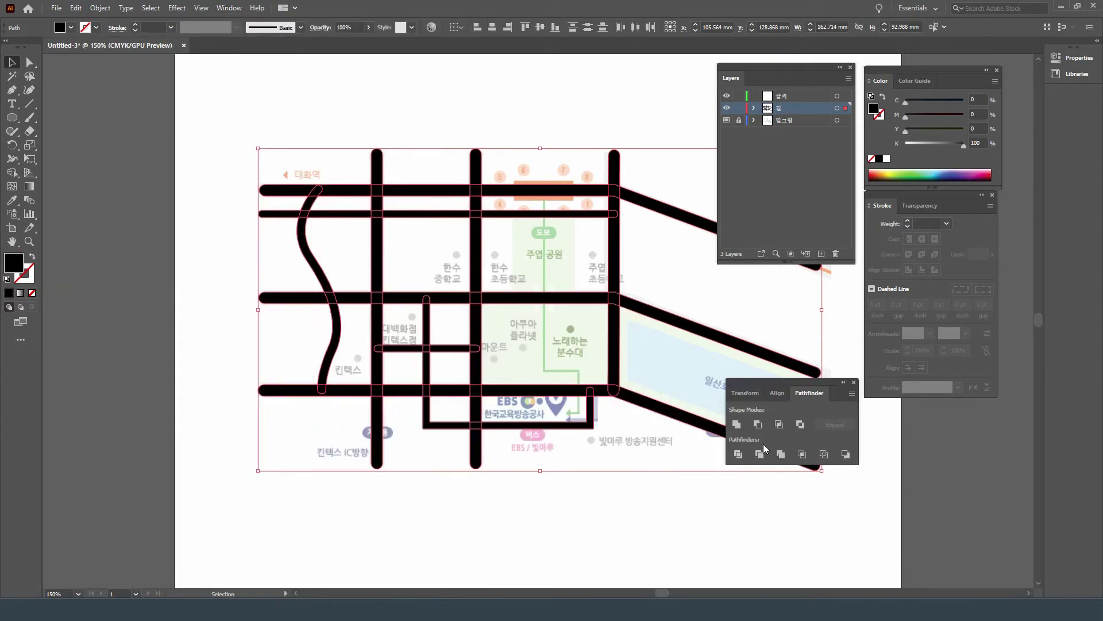
{"action": "left_click", "coordinate": [737, 425]}
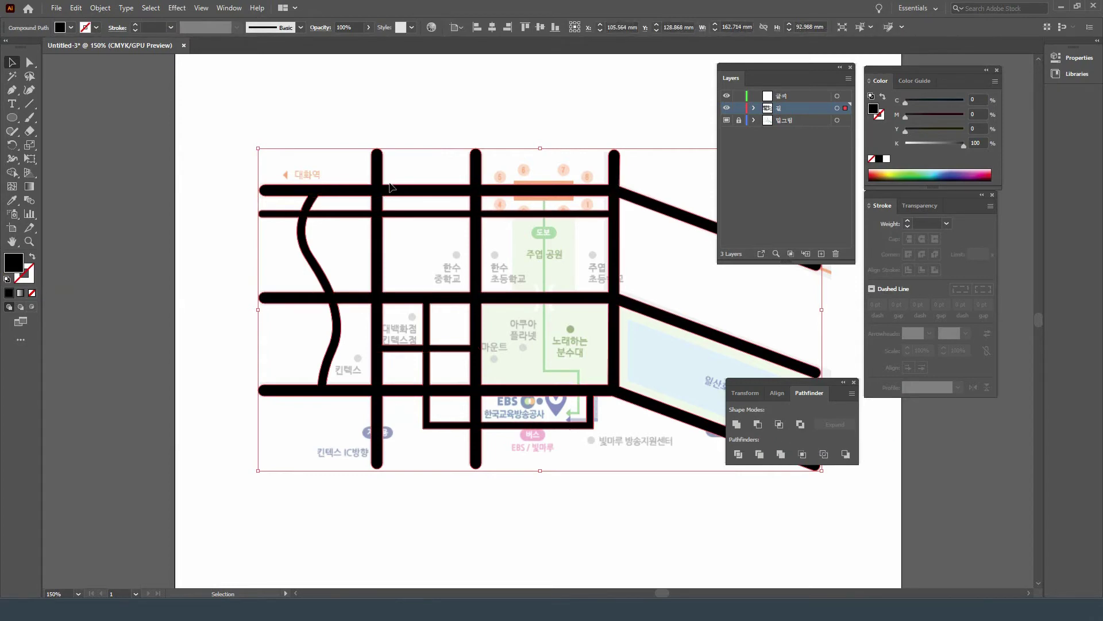
{"action": "left_click", "coordinate": [34, 261]}
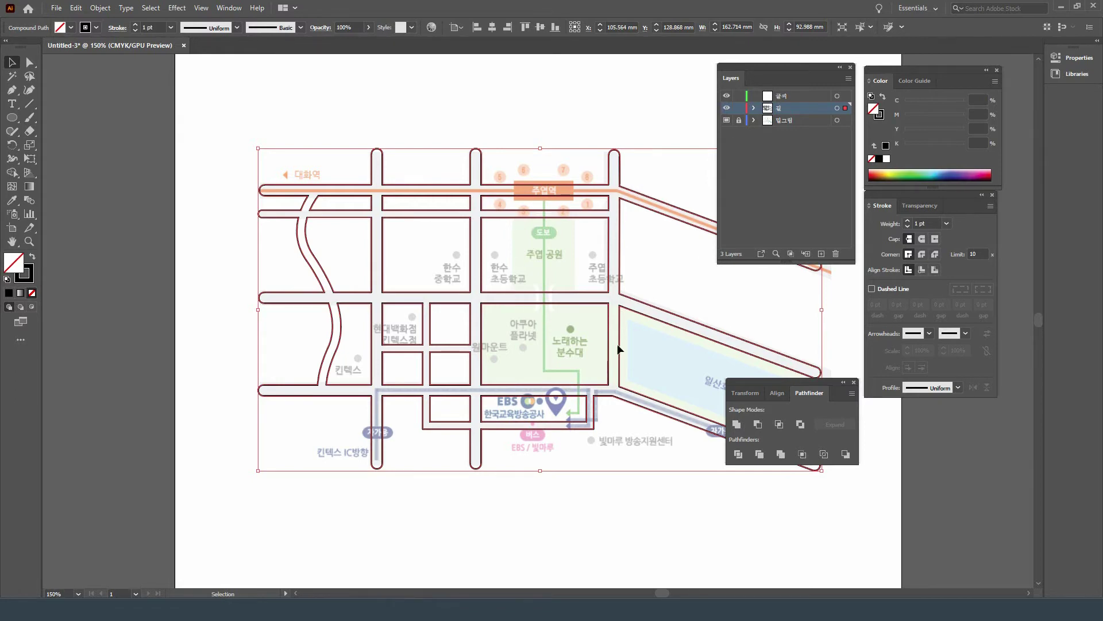
{"action": "left_click_drag", "start_coordinate": [744, 380], "coordinate": [753, 472]}
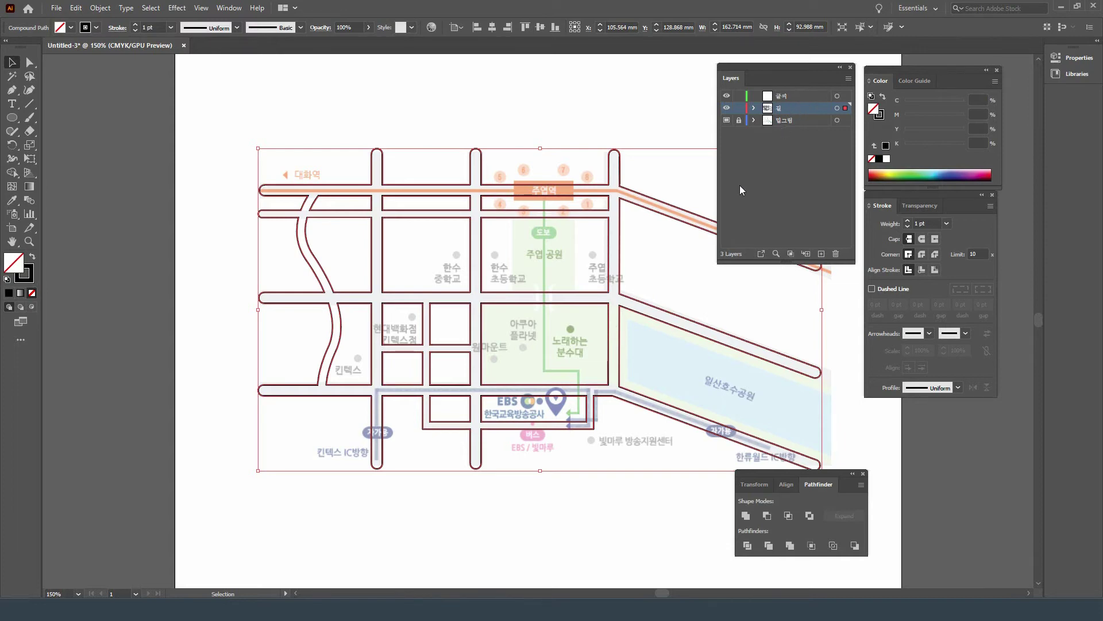
Draw rectangles about 18 x 23 mm over 주엽 공원 and about 40 x 27 mm over the green block below it.
{"action": "left_click_drag", "start_coordinate": [11, 117], "coordinate": [49, 117]}
{"action": "mouse_move", "coordinate": [512, 214]}
{"action": "left_mouse_down"}
{"action": "mouse_move", "coordinate": [542, 294]}
{"action": "mouse_move", "coordinate": [575, 293]}
{"action": "left_mouse_up"}
{"action": "left_click_drag", "start_coordinate": [477, 299], "coordinate": [612, 388]}
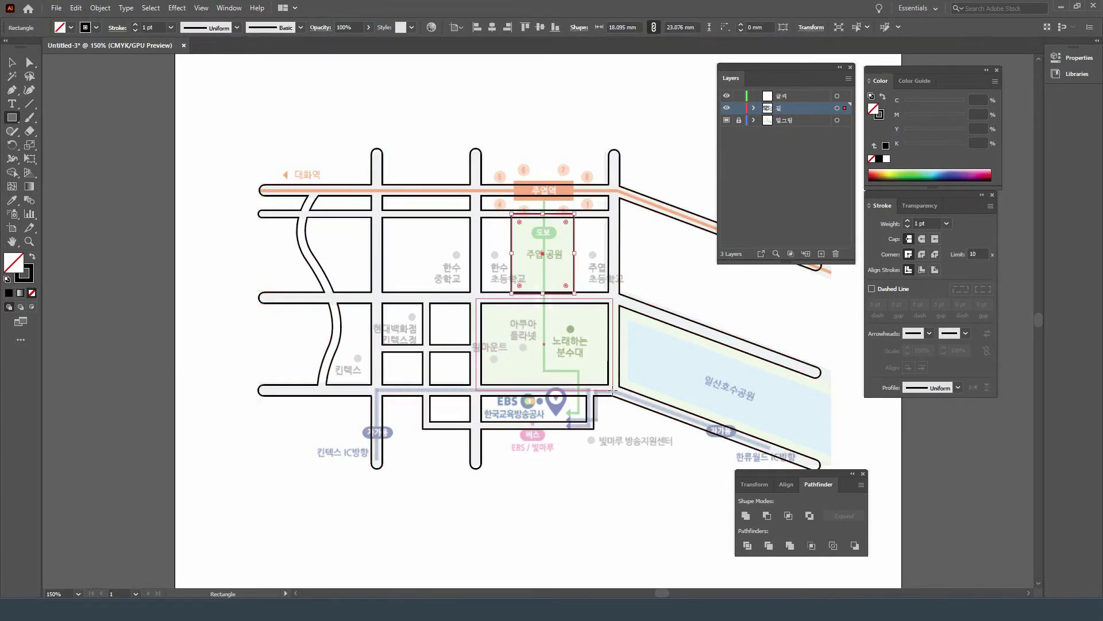
Draw a rectangle about 32 x 27 mm over the near end of the 일산호수공원 area, starting beside the vertical road.
{"action": "scroll", "coordinate": [612, 389], "scroll_direction": "up", "scroll_amount": 1}
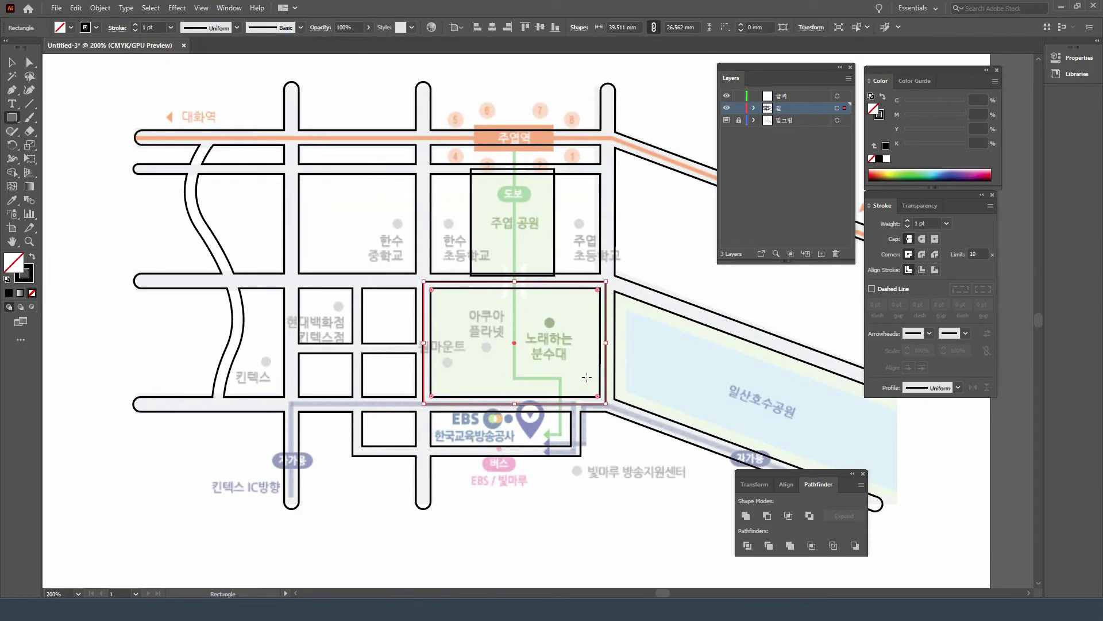
{"action": "left_click_drag", "start_coordinate": [587, 378], "coordinate": [357, 342]}
{"action": "mouse_move", "coordinate": [384, 249]}
{"action": "left_mouse_down"}
{"action": "mouse_move", "coordinate": [438, 325]}
{"action": "mouse_move", "coordinate": [514, 376]}
{"action": "mouse_move", "coordinate": [531, 371]}
{"action": "left_mouse_up"}
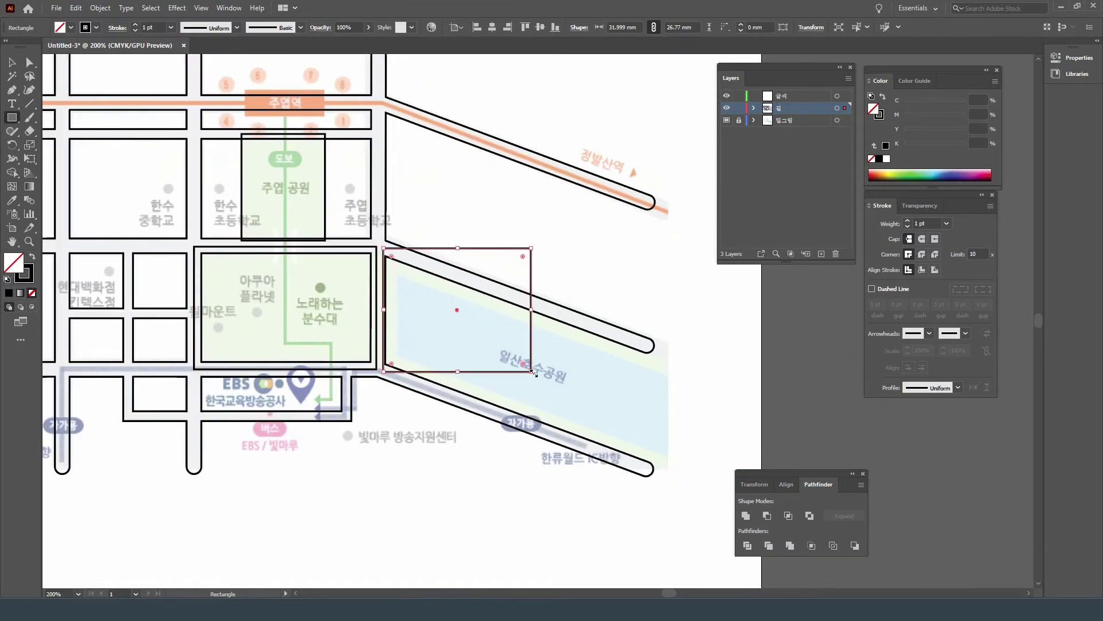
Try moving the whole 일산호수공원 rectangle, and try shifting only its upper-right corner.
{"action": "left_click", "coordinate": [12, 62]}
{"action": "left_click", "coordinate": [567, 232]}
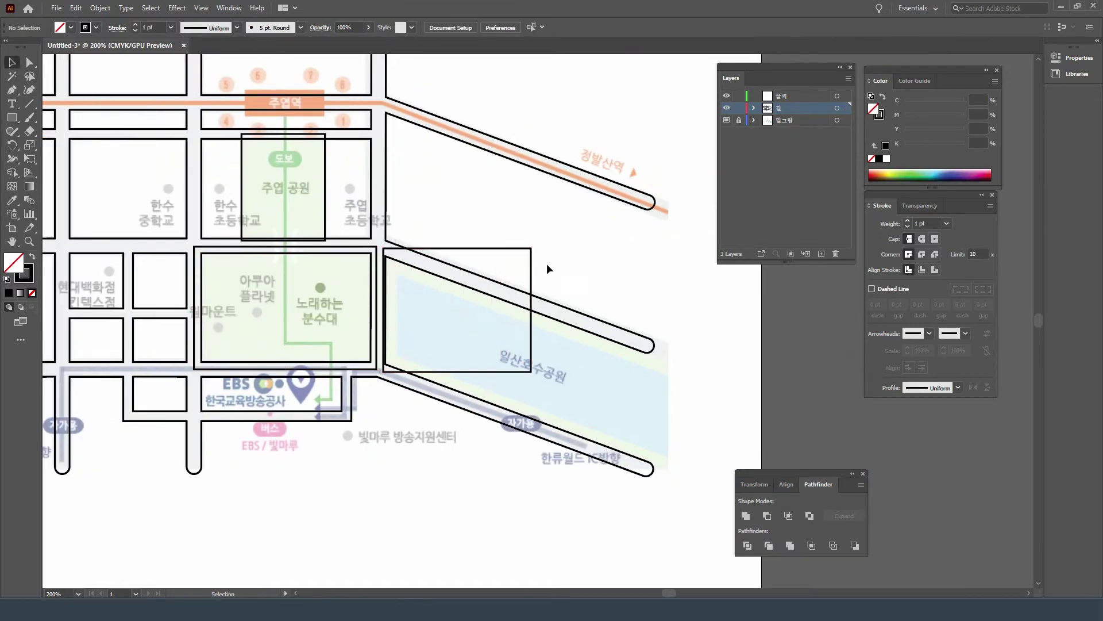
{"action": "left_click", "coordinate": [530, 295]}
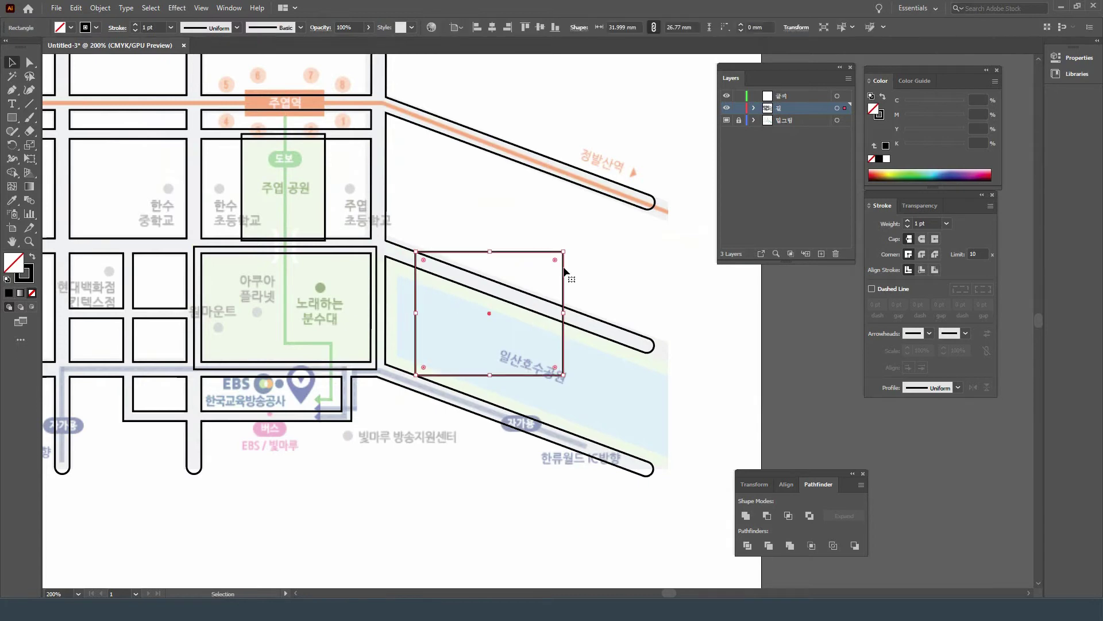
{"action": "left_click", "coordinate": [29, 62]}
{"action": "left_click", "coordinate": [555, 259]}
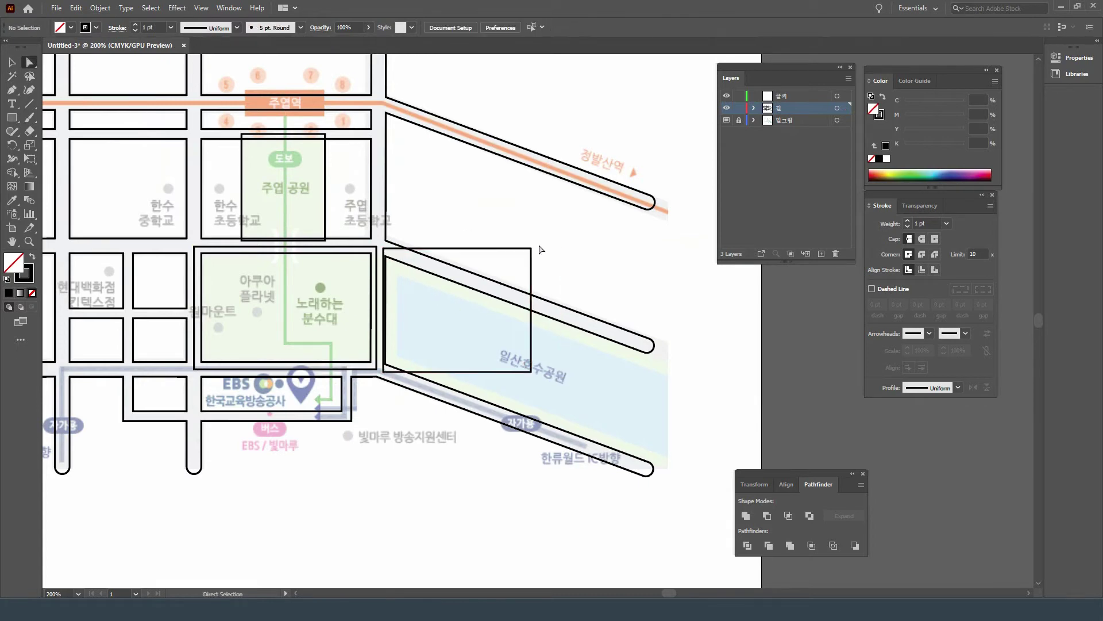
{"action": "left_click_drag", "start_coordinate": [532, 250], "coordinate": [547, 285]}
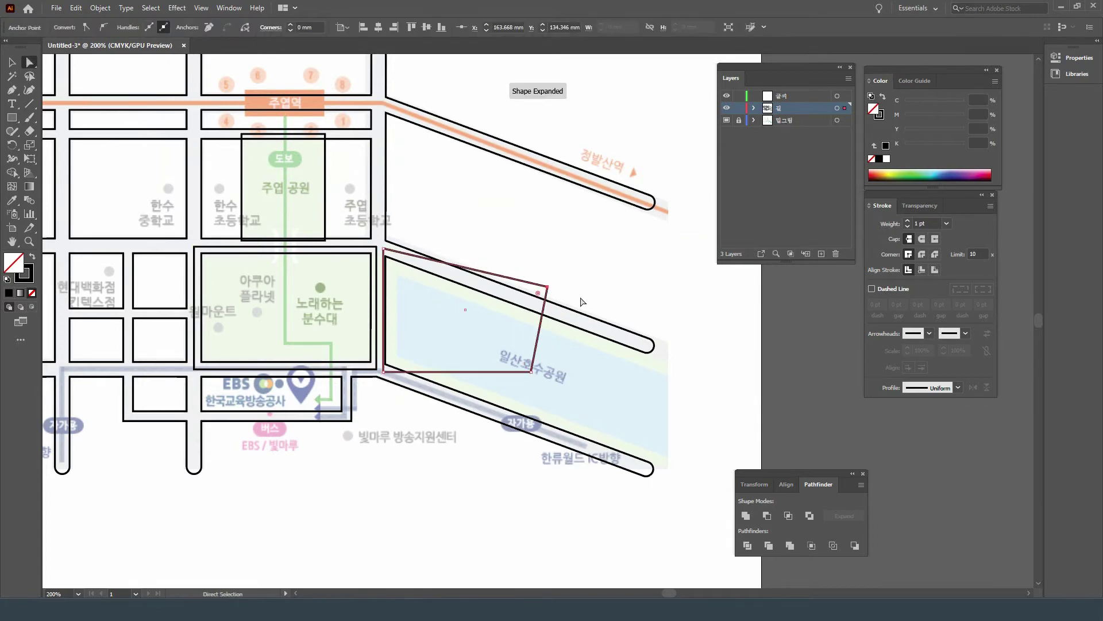
{"action": "key", "text": "ctrl+z"}
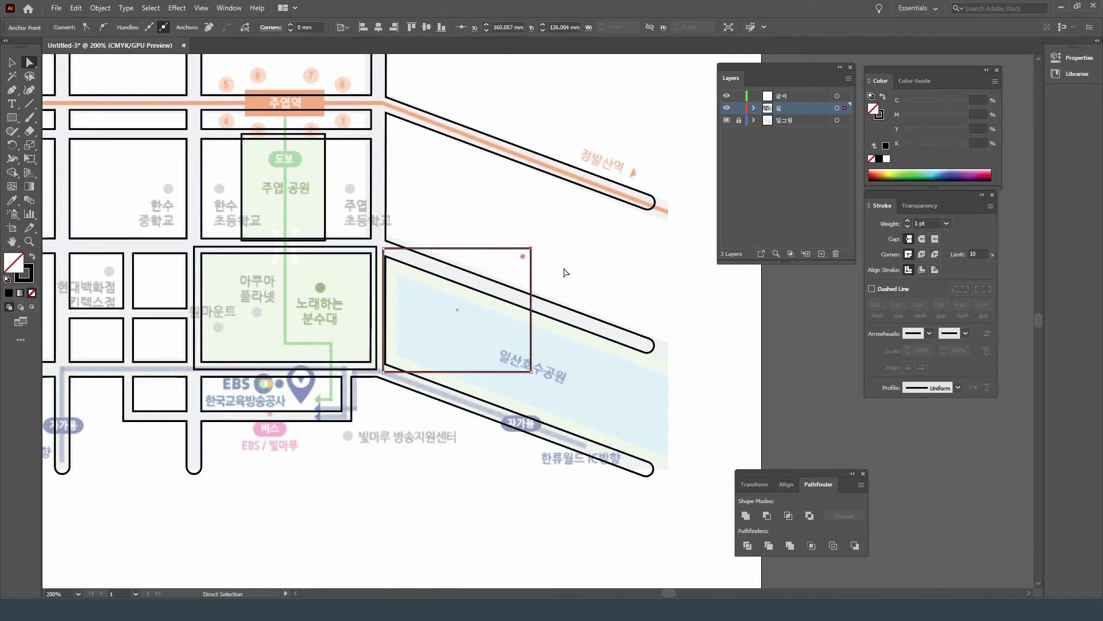
Slant the 일산호수공원 rectangle between the two diagonal roads by moving only its right edge out to the road ends.
{"action": "left_click", "coordinate": [562, 271]}
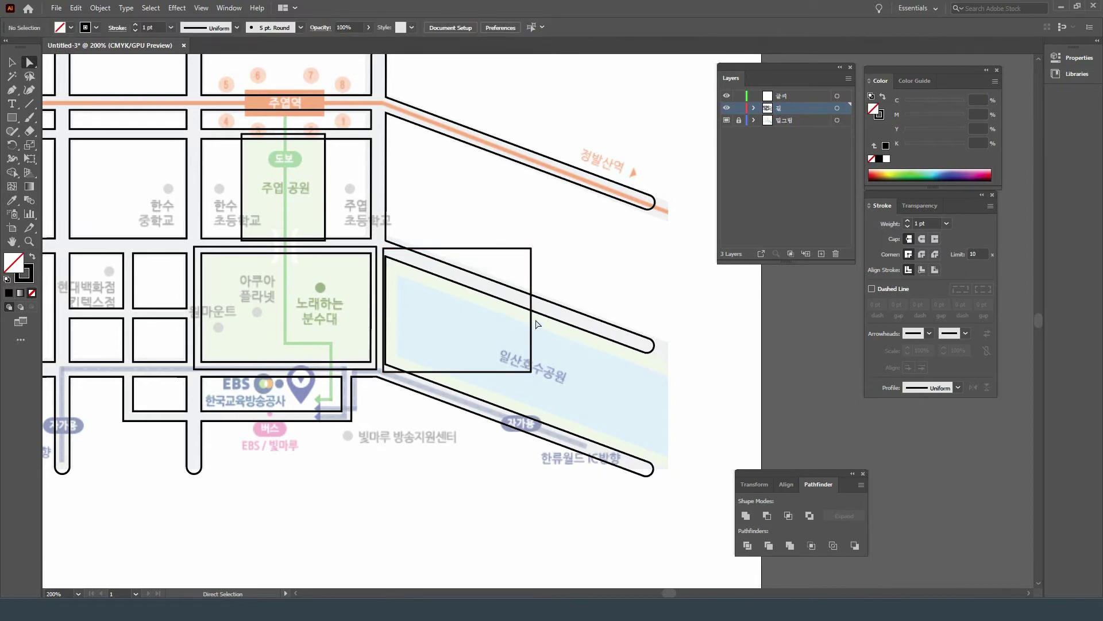
{"action": "left_click_drag", "start_coordinate": [532, 286], "coordinate": [643, 382]}
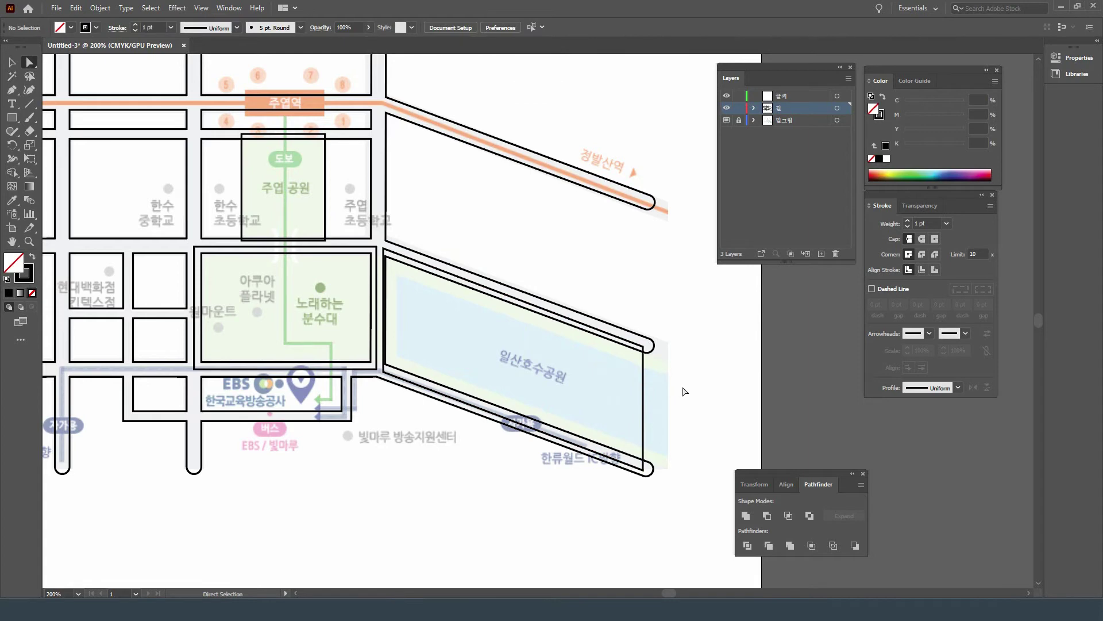
Draw a rectangle about 25 x 19 mm over the blue lake and slant it to about 53 x 39 mm by moving its right edge.
{"action": "left_click", "coordinate": [11, 118]}
{"action": "left_click_drag", "start_coordinate": [398, 273], "coordinate": [512, 359]}
{"action": "left_click", "coordinate": [29, 62]}
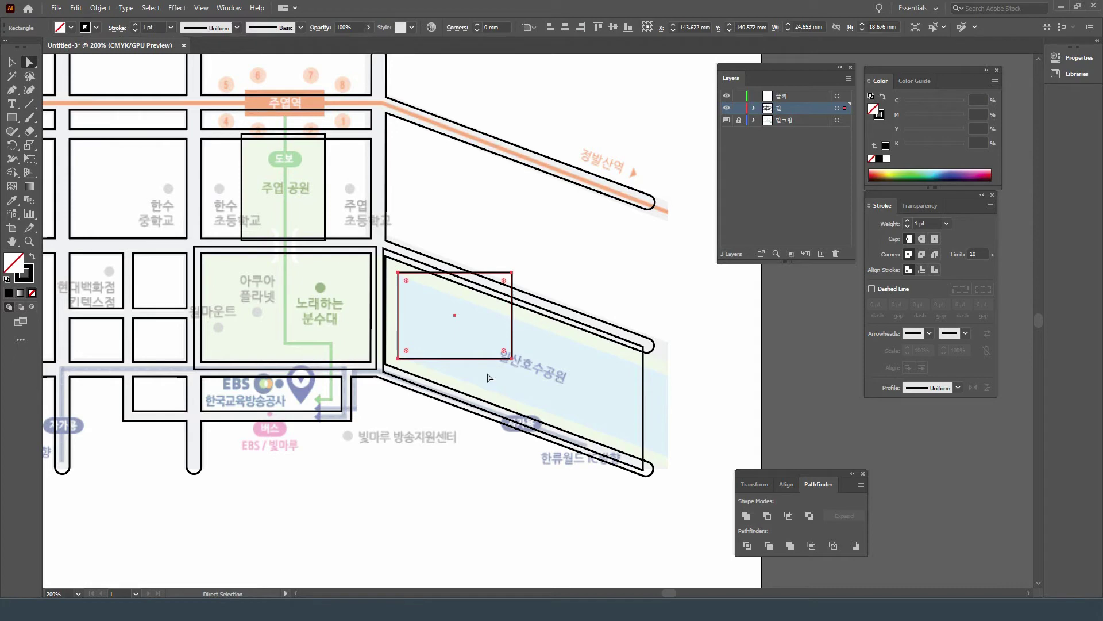
{"action": "left_click", "coordinate": [572, 264]}
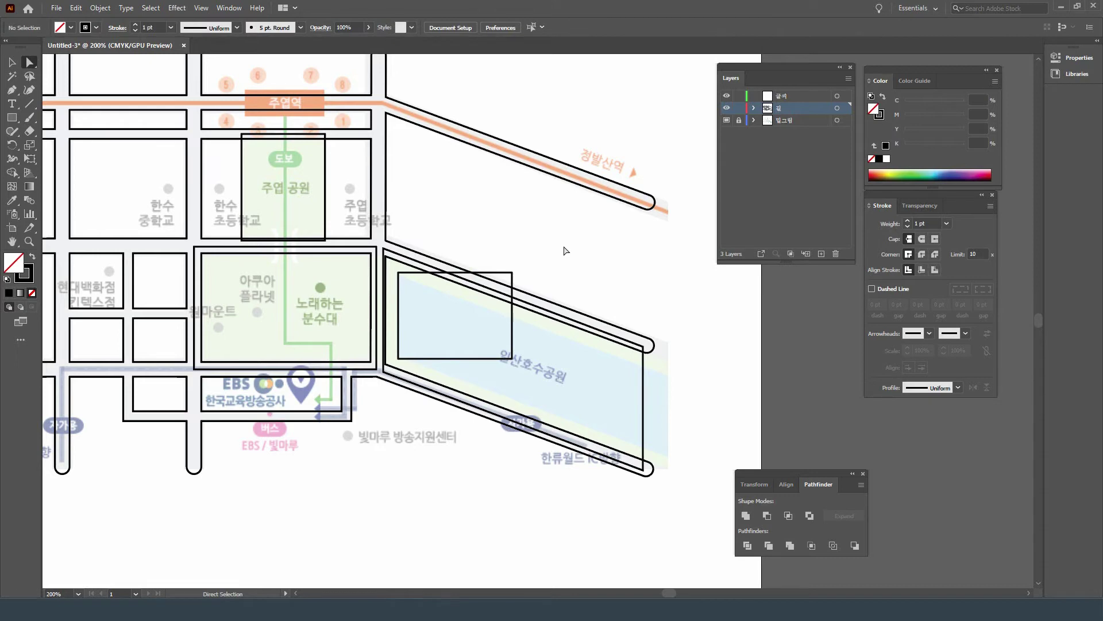
{"action": "left_click_drag", "start_coordinate": [513, 317], "coordinate": [645, 412]}
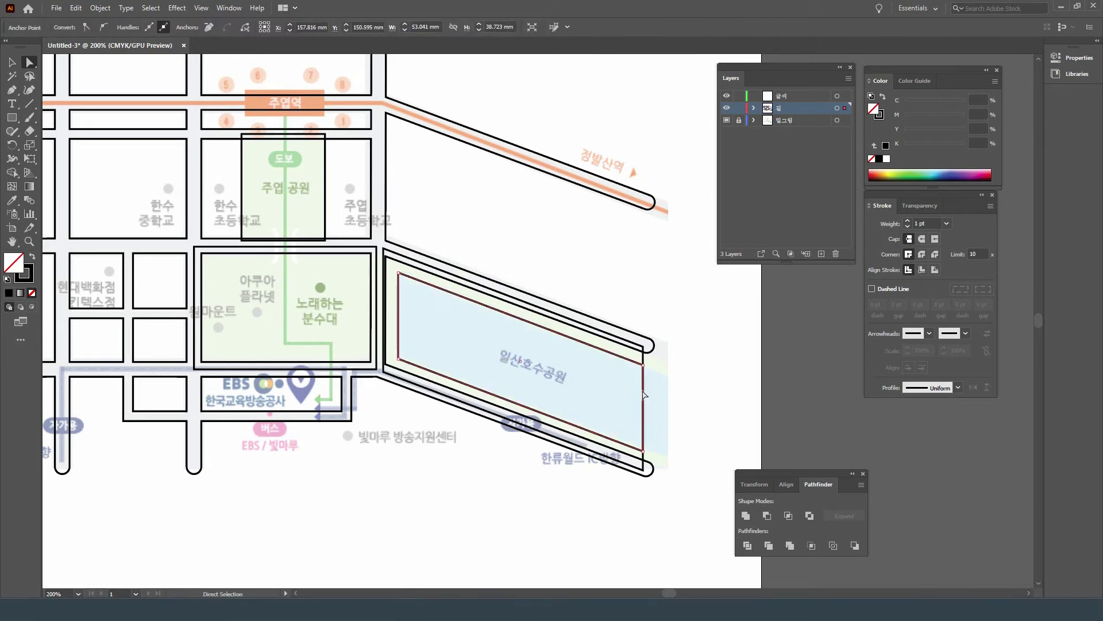
Fill the 주엽 공원 rectangle with a bright yellow-green, C 34.12, M 0, Y 100, K 0.
{"action": "left_click_drag", "start_coordinate": [524, 382], "coordinate": [661, 409]}
{"action": "left_click_drag", "start_coordinate": [605, 358], "coordinate": [614, 360]}
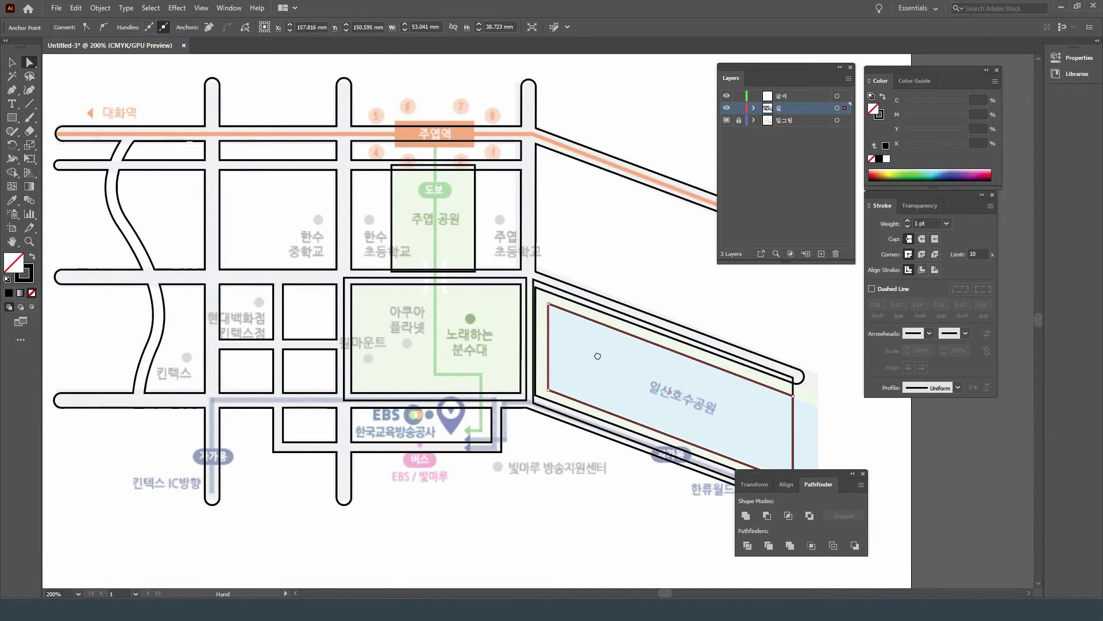
{"action": "key", "text": "v"}
{"action": "left_click", "coordinate": [476, 232]}
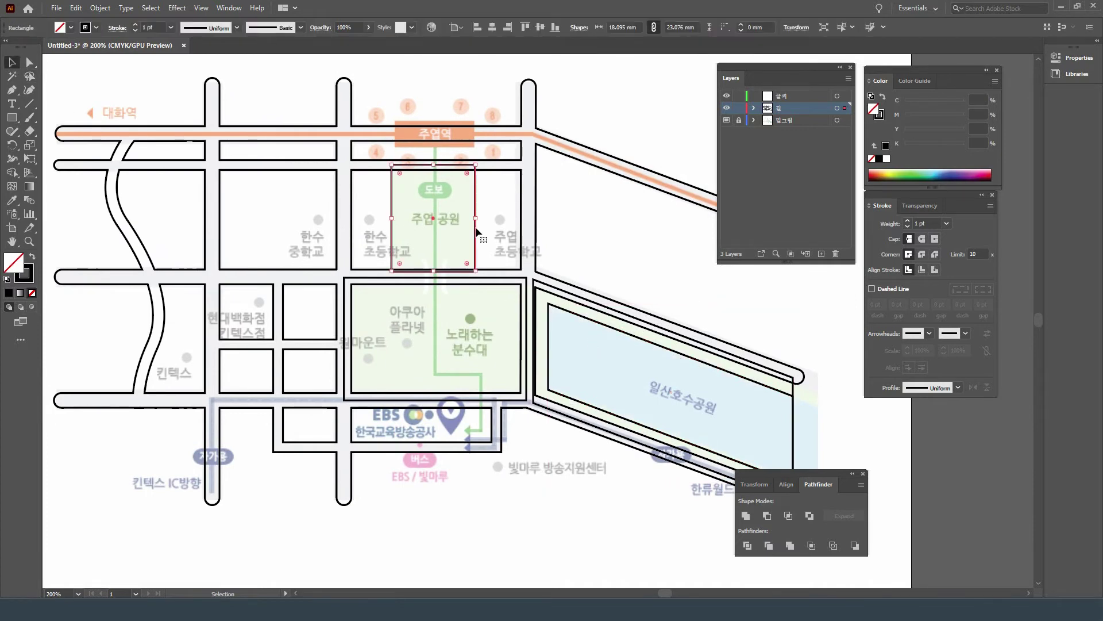
{"action": "left_click", "coordinate": [901, 171]}
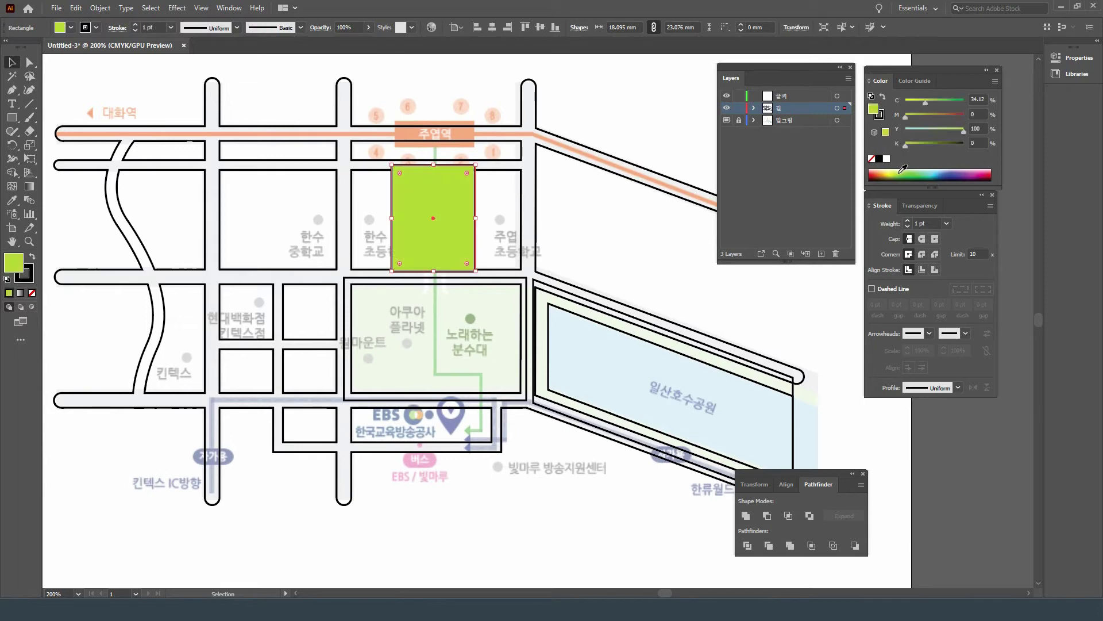
Copy the 주엽 공원 rectangle's green fill onto the larger rectangle over the 노래하는 분수대 block using the Eyedropper.
{"action": "left_click", "coordinate": [528, 281]}
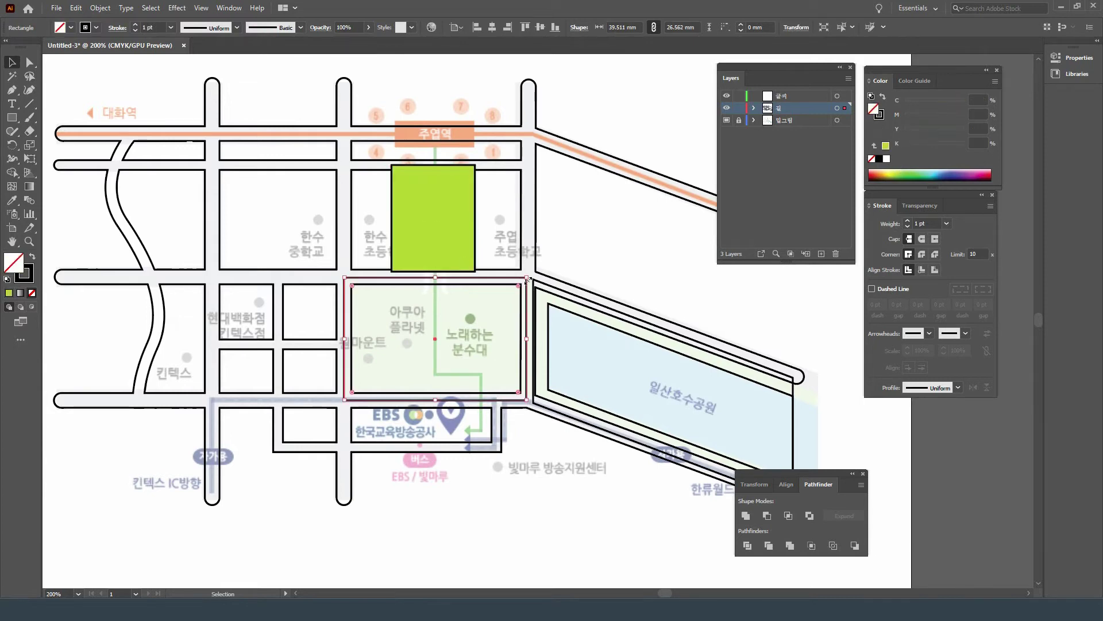
{"action": "left_click", "coordinate": [13, 201]}
{"action": "left_click", "coordinate": [441, 222]}
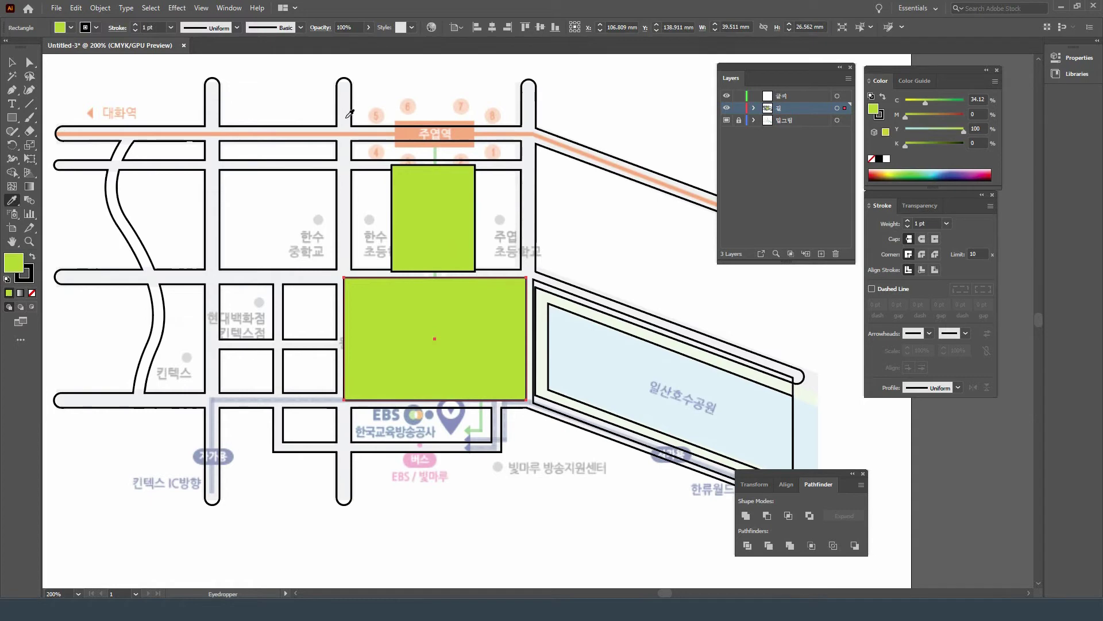
Save the current green fill as a new global process swatch in CMYK mode.
{"action": "left_click", "coordinate": [230, 8]}
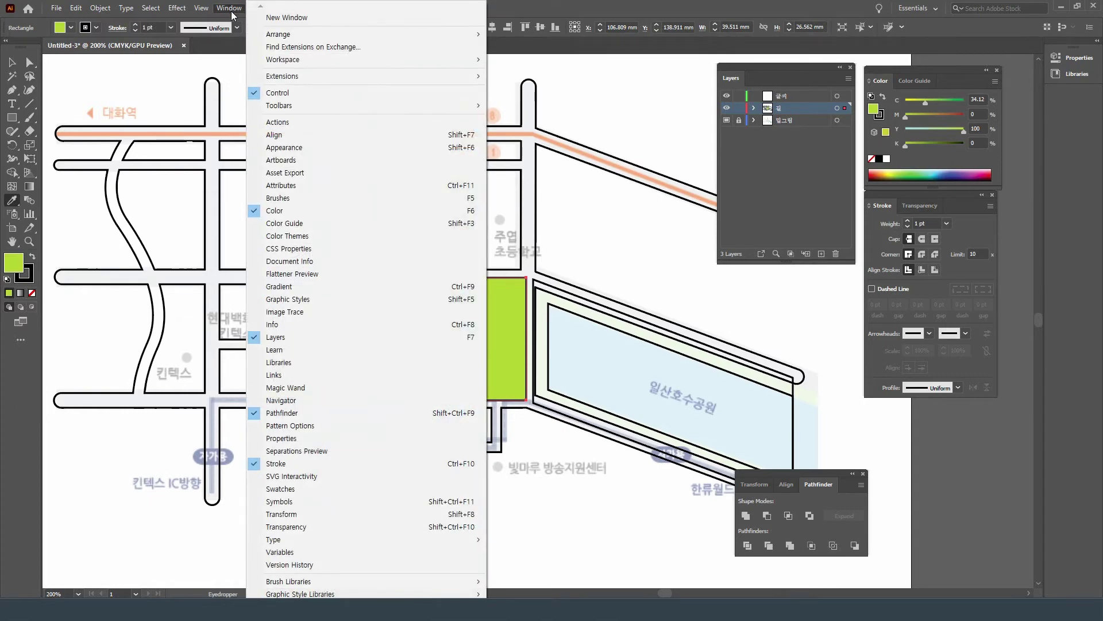
{"action": "left_click", "coordinate": [319, 494]}
{"action": "left_click_drag", "start_coordinate": [763, 428], "coordinate": [739, 327]}
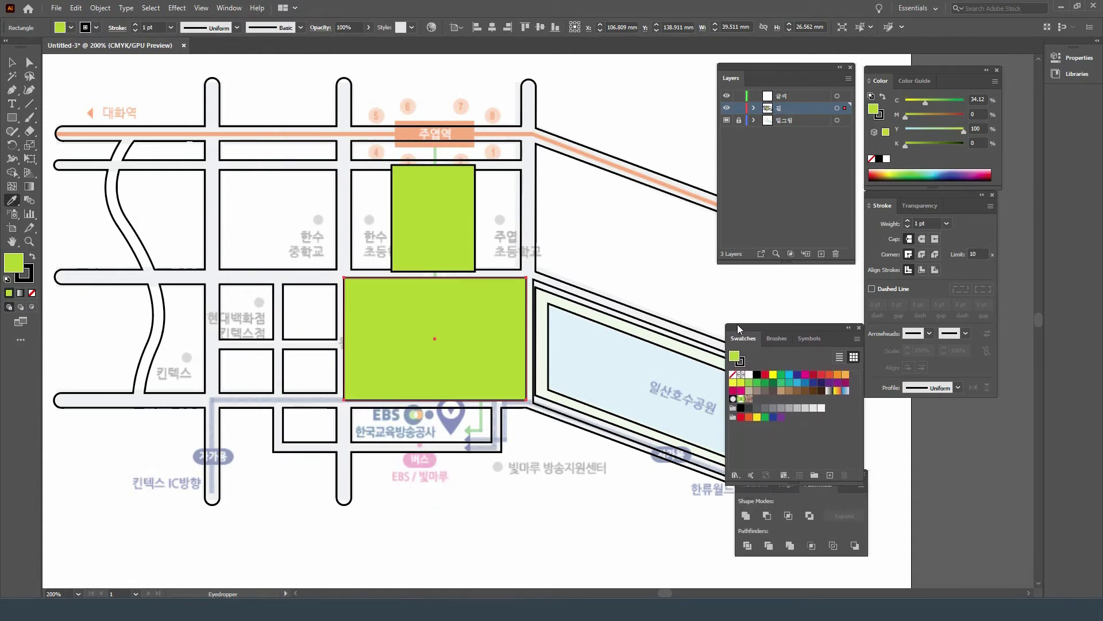
{"action": "left_click", "coordinate": [831, 476]}
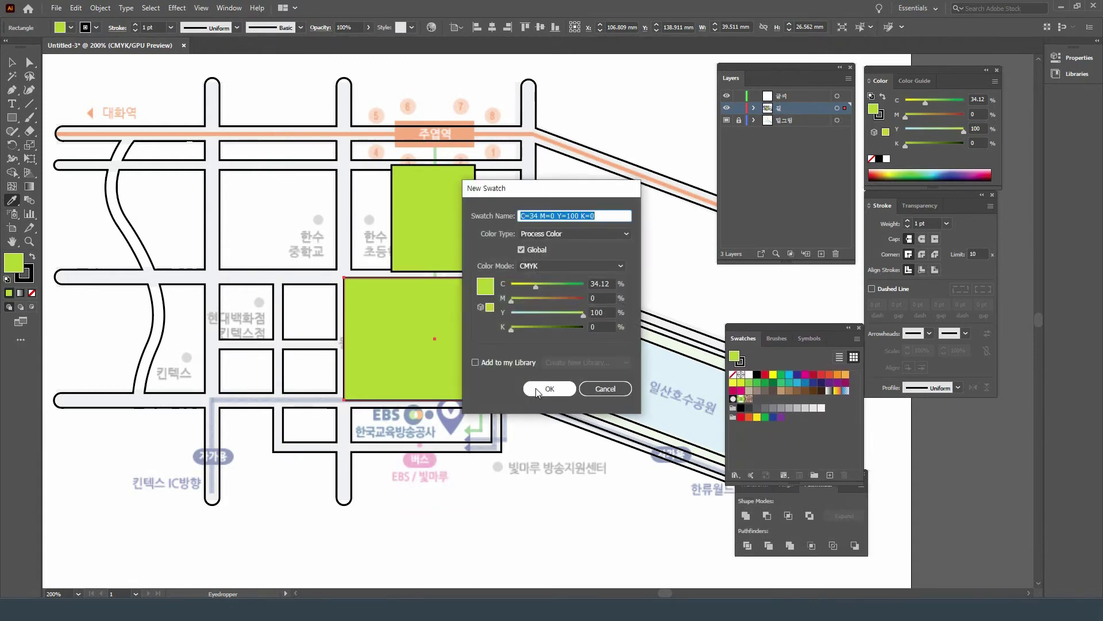
{"action": "left_click", "coordinate": [566, 387]}
Fill the slanted 일산호수공원 park shape with the saved green swatch and its inner lake shape with blue, C 70, M 15, Y 0, K 0.
{"action": "key", "text": "v"}
{"action": "left_click_drag", "start_coordinate": [563, 293], "coordinate": [401, 247]}
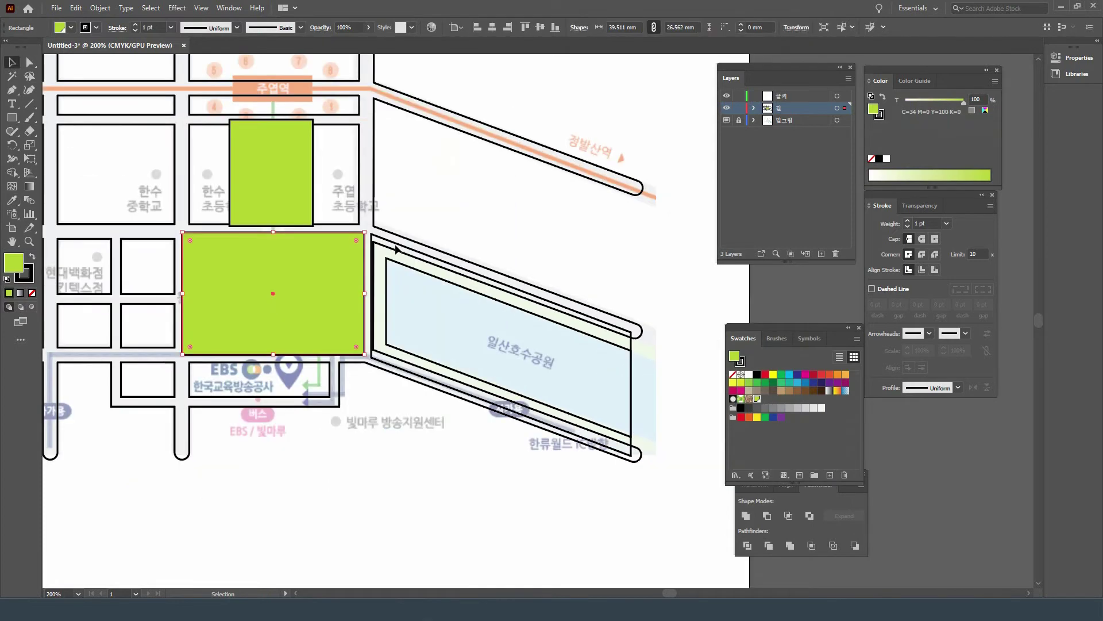
{"action": "left_click", "coordinate": [398, 246]}
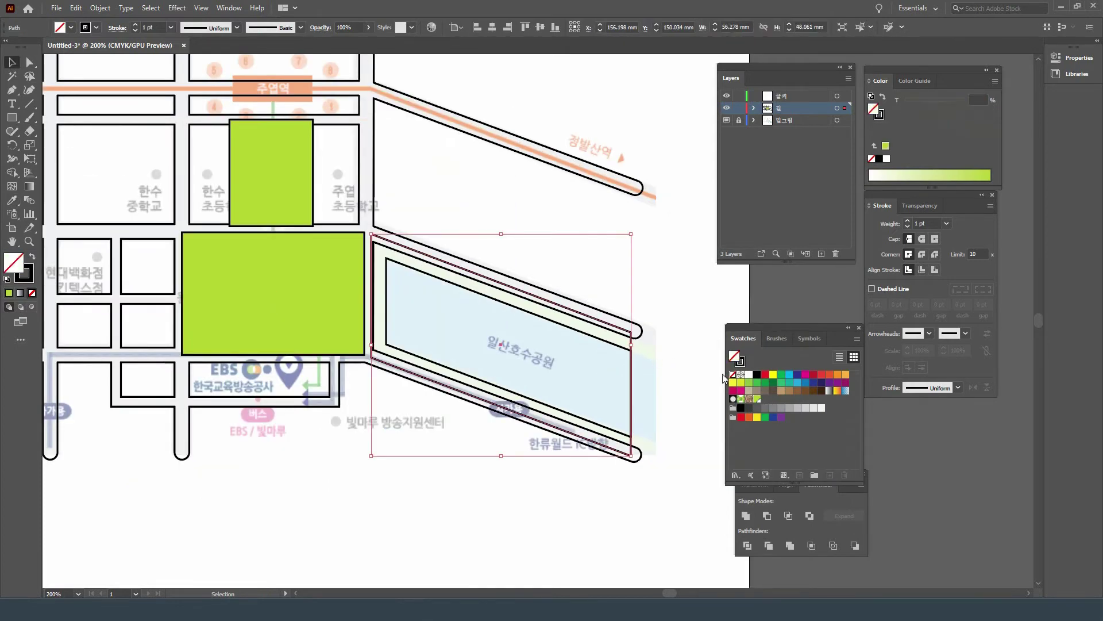
{"action": "left_click", "coordinate": [757, 399]}
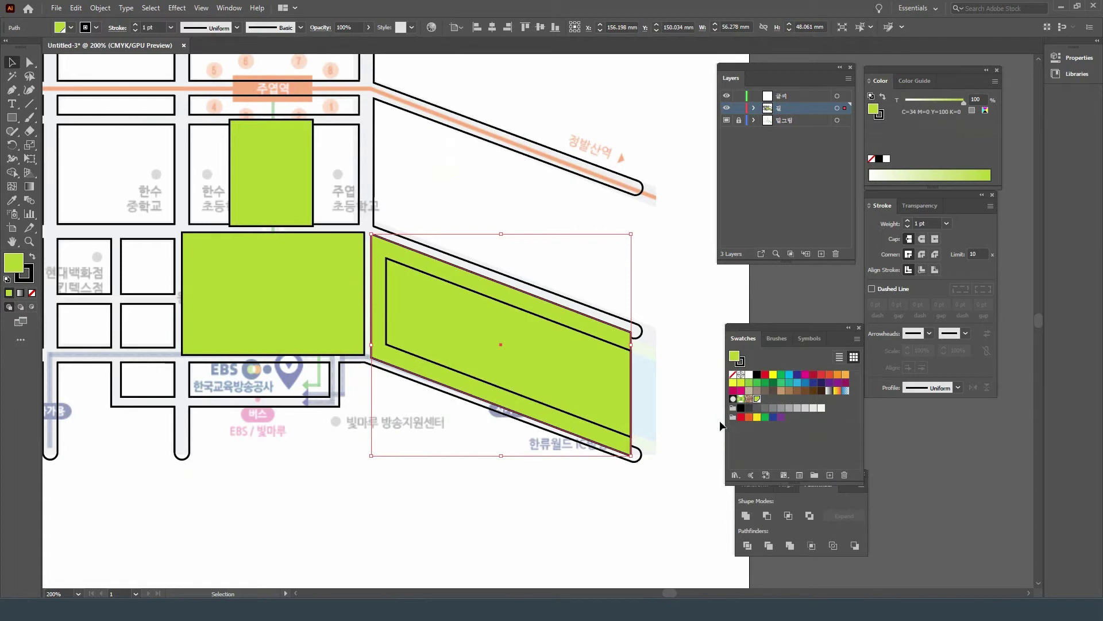
{"action": "left_click", "coordinate": [627, 349]}
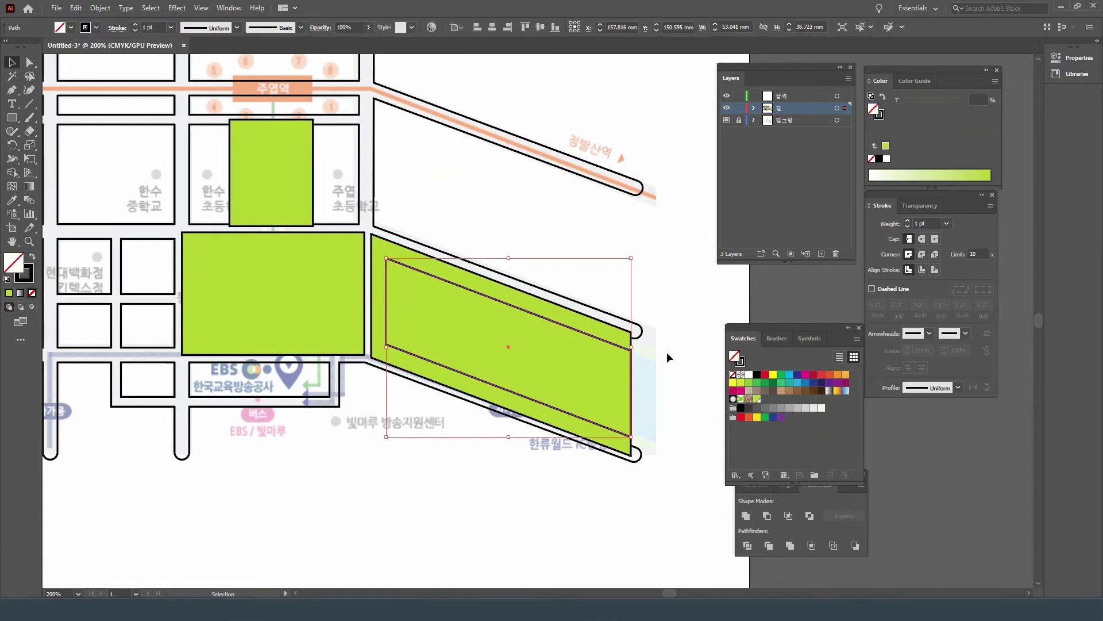
{"action": "left_click_drag", "start_coordinate": [797, 382], "coordinate": [549, 366]}
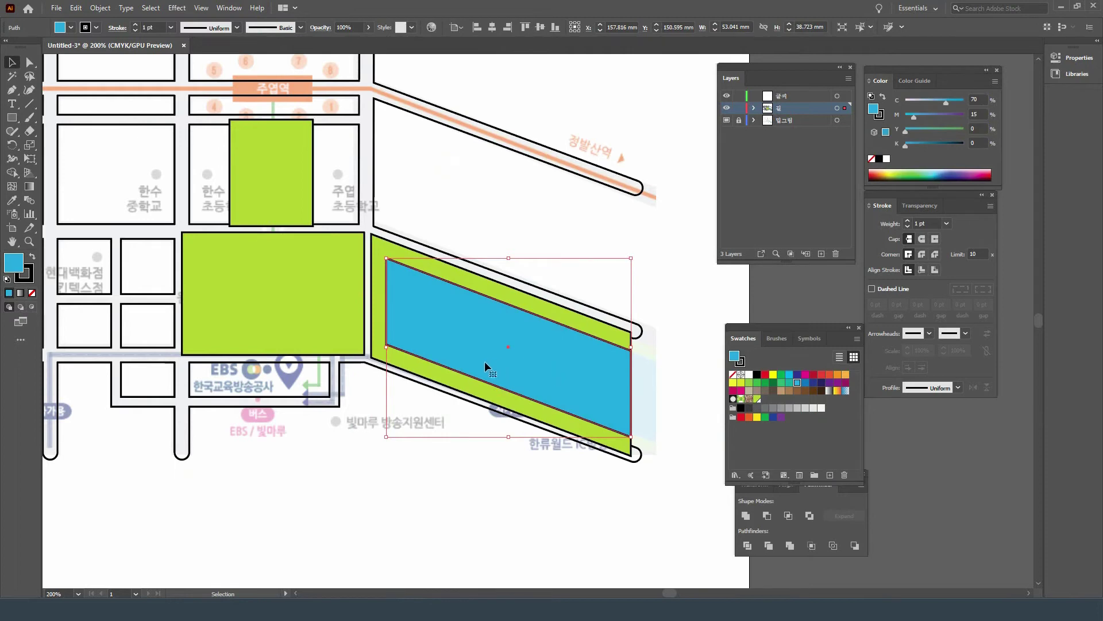
Remove the stroke from the three green park shapes and the blue lake shape together.
{"action": "scroll", "coordinate": [484, 361], "scroll_direction": "left", "scroll_amount": 5}
{"action": "scroll", "coordinate": [485, 361], "scroll_direction": "up", "scroll_amount": 1}
{"action": "left_click", "coordinate": [529, 301], "text": "shift"}
{"action": "left_click", "coordinate": [472, 303], "text": "shift"}
{"action": "left_click", "coordinate": [439, 225], "text": "shift"}
{"action": "left_click", "coordinate": [26, 279]}
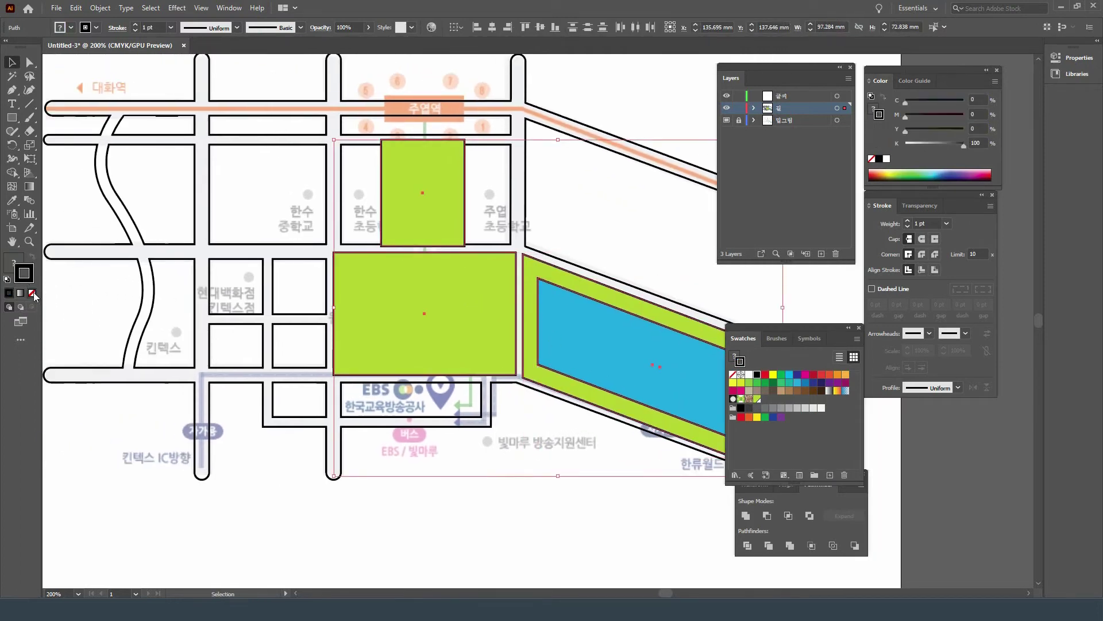
{"action": "left_click", "coordinate": [33, 293]}
{"action": "left_click", "coordinate": [469, 474]}
Remove the merged road shape's stroke and fill it with grey at K 50.
{"action": "scroll", "coordinate": [516, 447], "scroll_direction": "up", "scroll_amount": 2}
{"action": "left_click", "coordinate": [377, 254]}
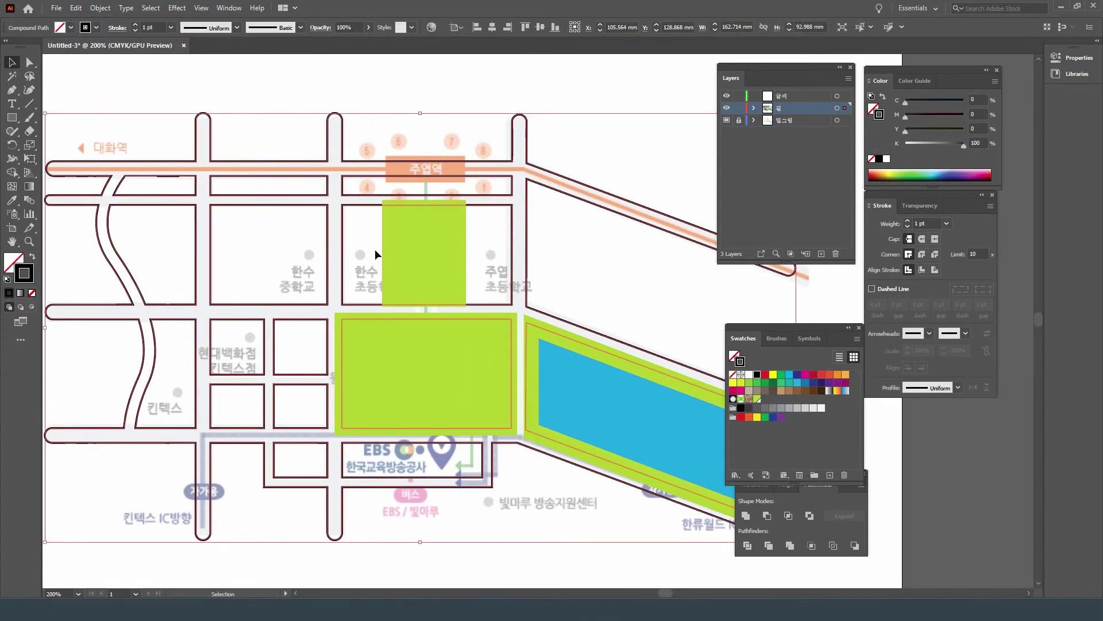
{"action": "left_click", "coordinate": [33, 294]}
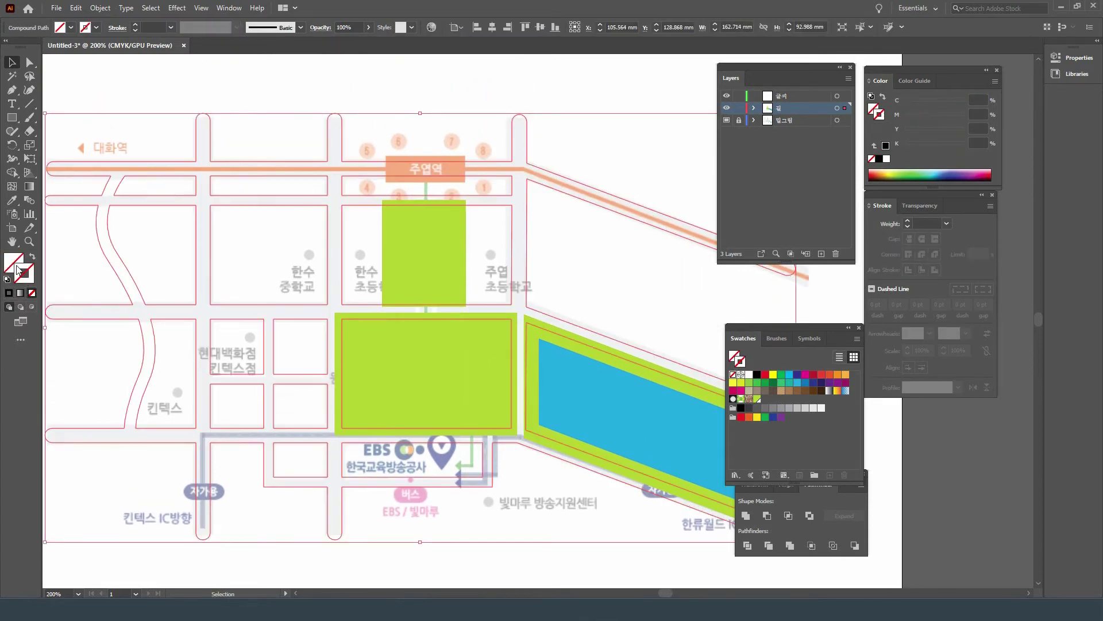
{"action": "left_click", "coordinate": [887, 146]}
{"action": "left_click", "coordinate": [979, 142]}
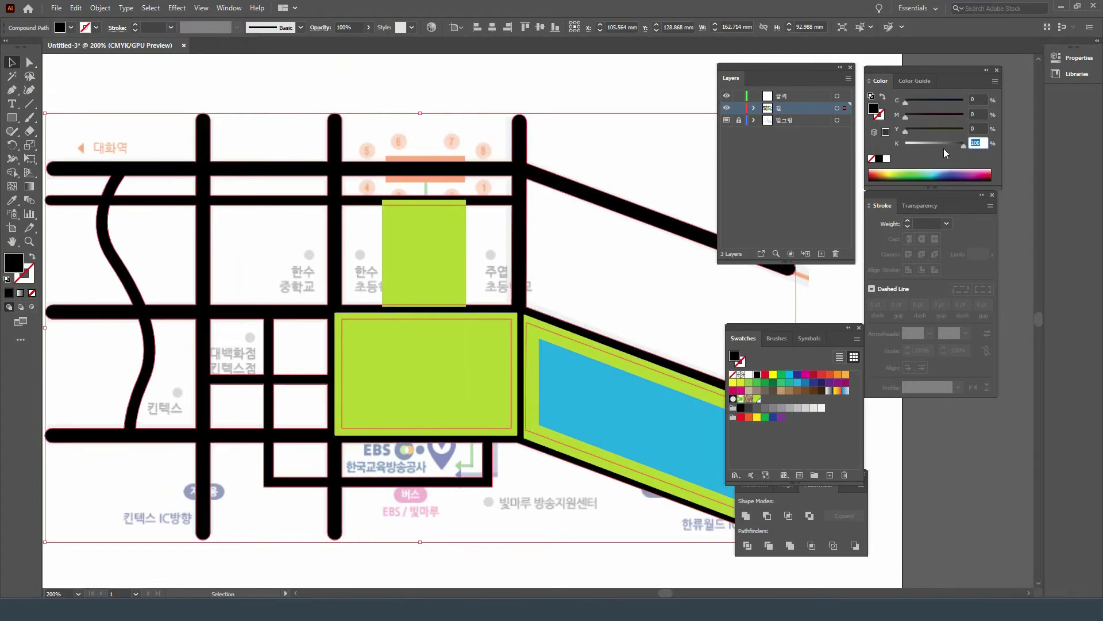
{"action": "type", "text": "50"}
{"action": "key", "text": "Return"}
{"action": "scroll", "coordinate": [579, 253], "scroll_direction": "down", "scroll_amount": 1}
{"action": "left_click", "coordinate": [488, 295]}
{"action": "left_click", "coordinate": [476, 278]}
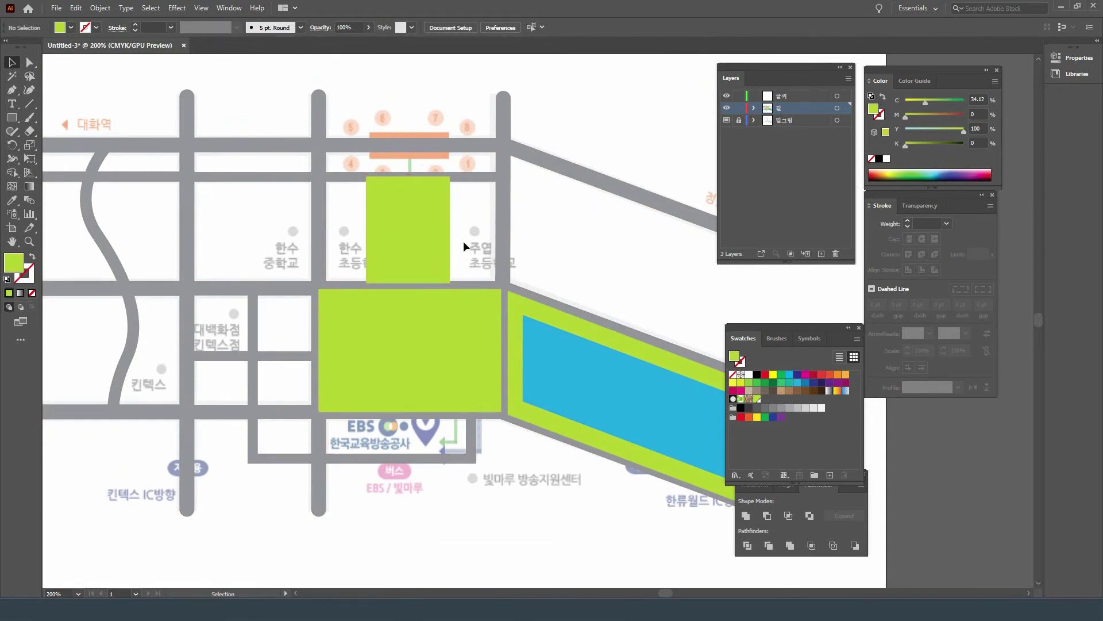
Bring the grey road shape to the front so it overlaps the park edges.
{"action": "left_click", "coordinate": [417, 238]}
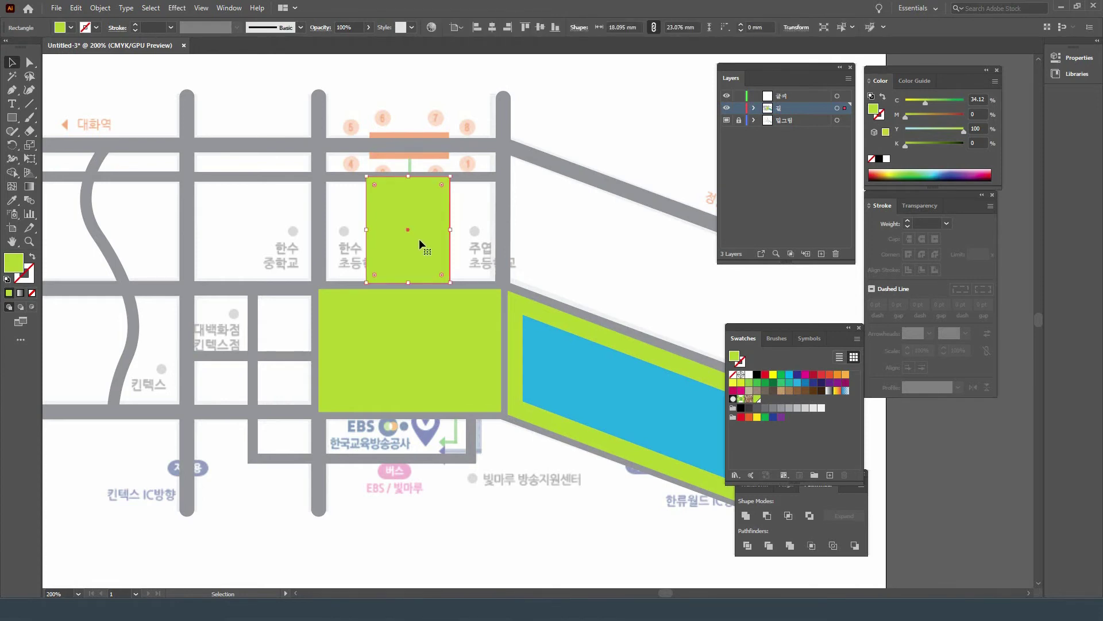
{"action": "left_click", "coordinate": [501, 184]}
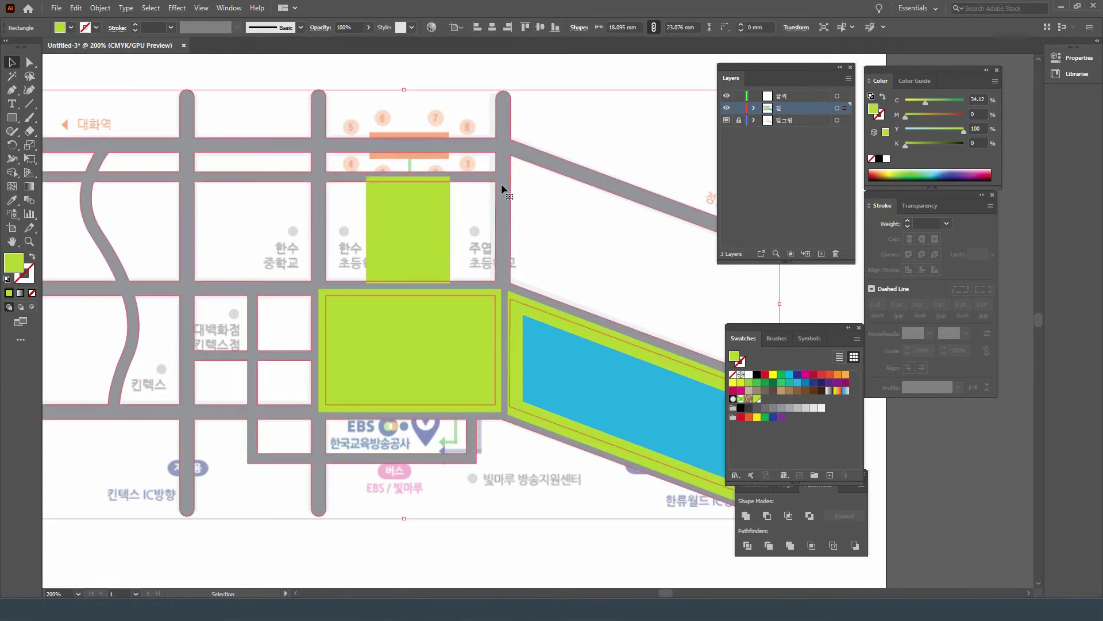
{"action": "left_click", "coordinate": [101, 8]}
{"action": "mouse_move", "coordinate": [119, 38]}
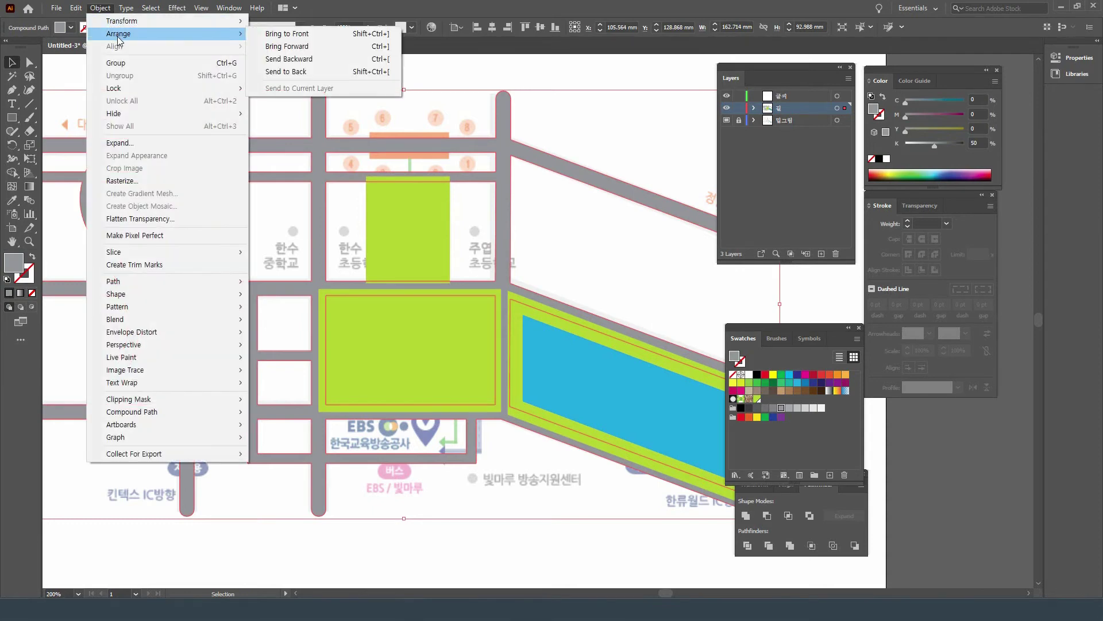
{"action": "left_click", "coordinate": [331, 39]}
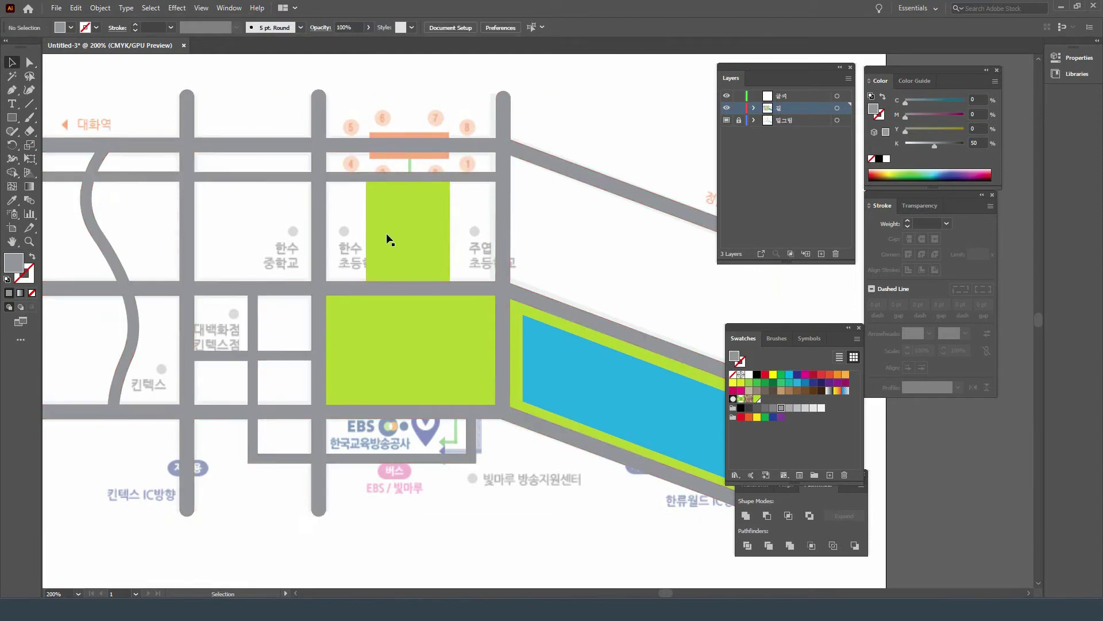
Try shortening the 주엽 공원 rectangle until its upper edge meets the road, and restore its height.
{"action": "left_click", "coordinate": [371, 181]}
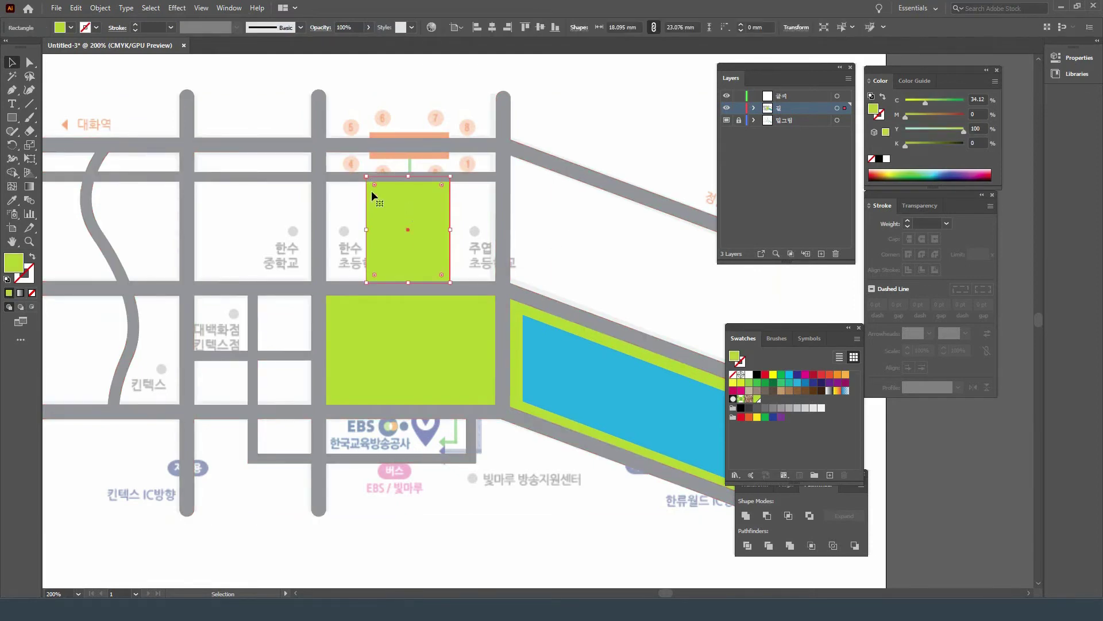
{"action": "left_click_drag", "start_coordinate": [408, 176], "coordinate": [409, 183]}
{"action": "left_click", "coordinate": [509, 207]}
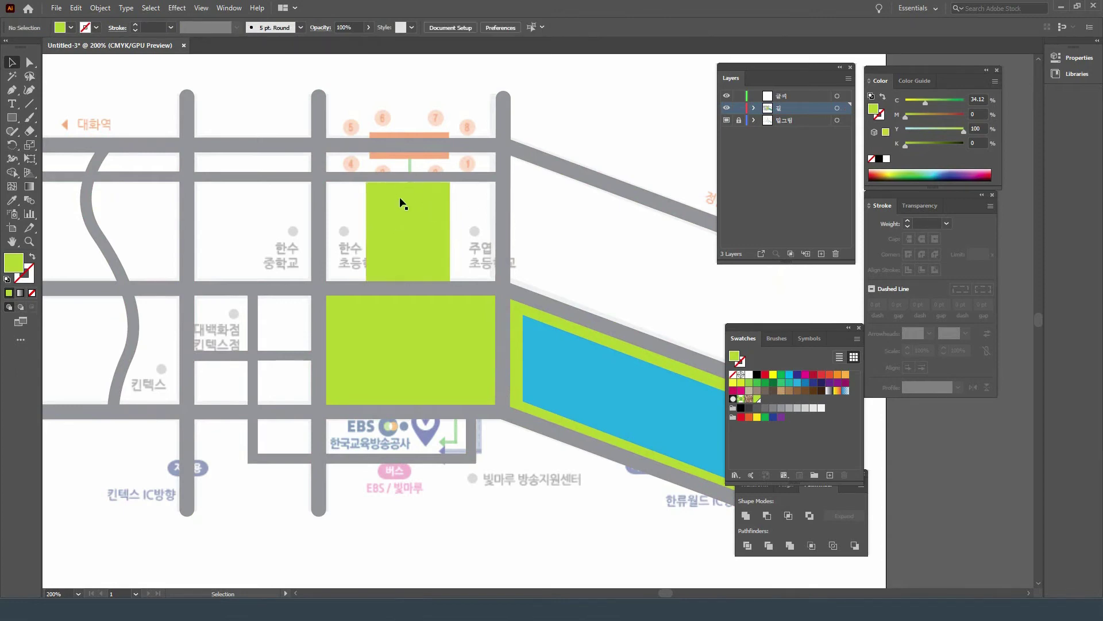
{"action": "left_click", "coordinate": [401, 202]}
{"action": "left_click_drag", "start_coordinate": [409, 183], "coordinate": [408, 176]}
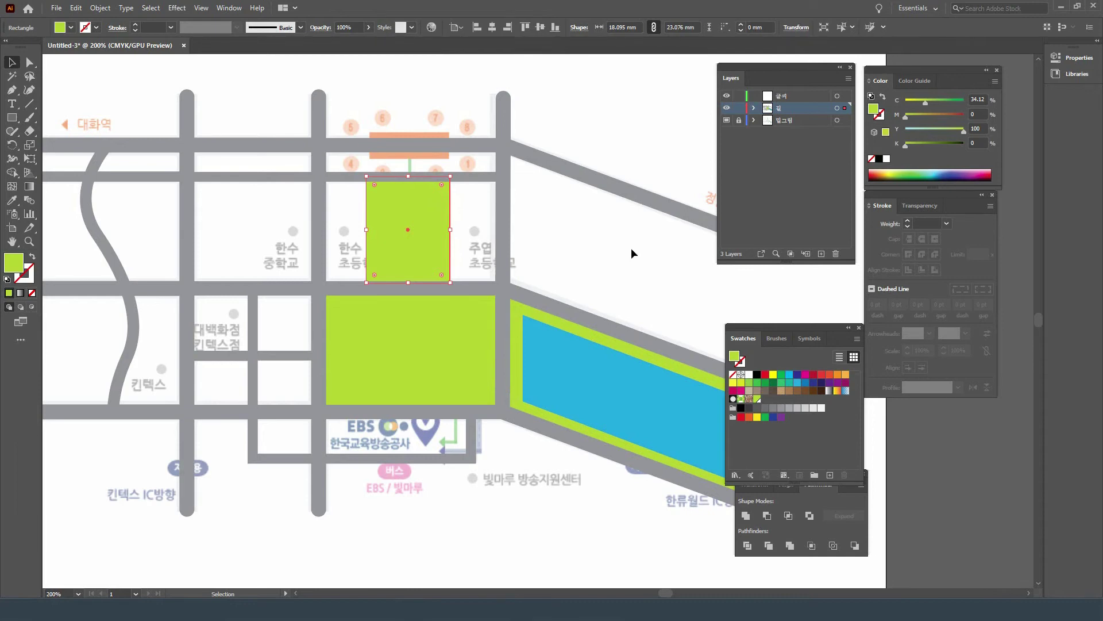
{"action": "left_click", "coordinate": [599, 256]}
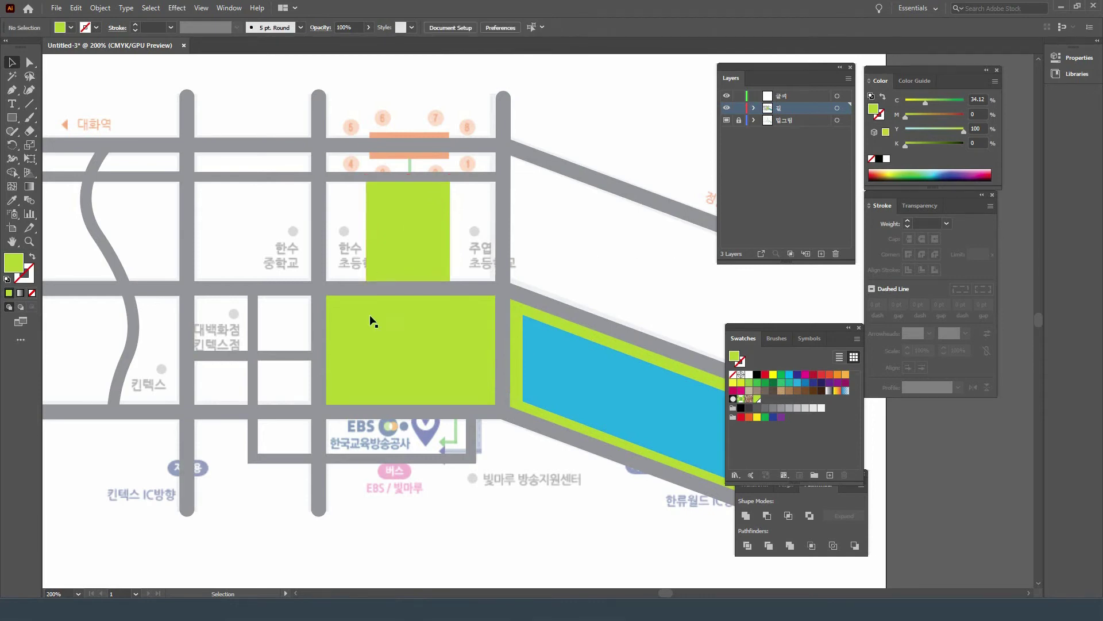
Hide the 길 layer to expose the template and make the 글씨 layer active.
{"action": "left_click", "coordinate": [727, 109]}
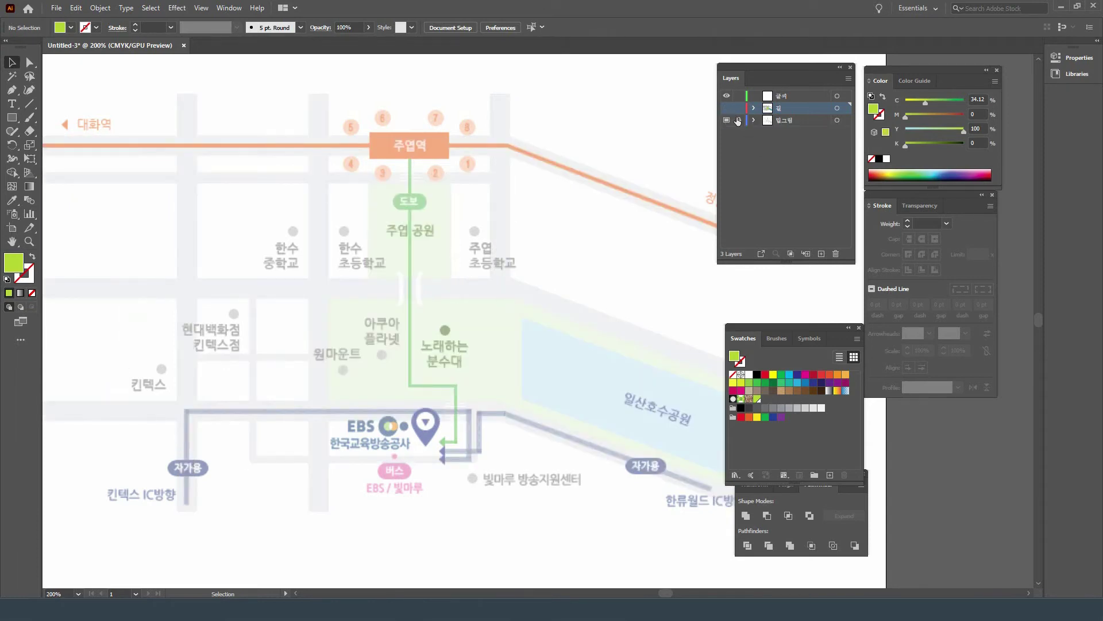
{"action": "left_click", "coordinate": [727, 108]}
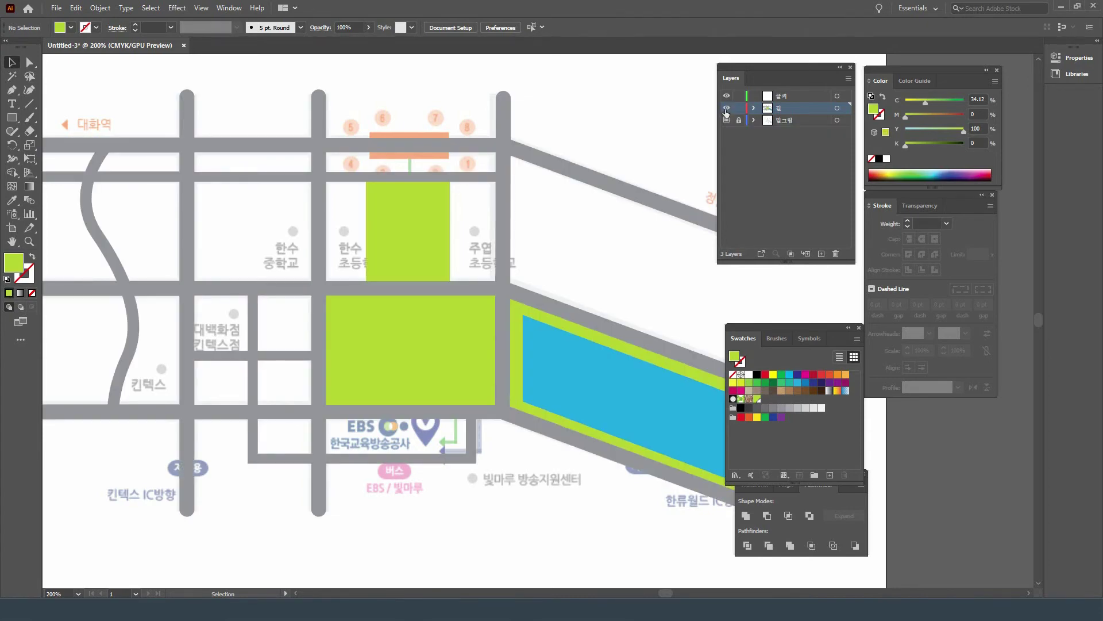
{"action": "left_click", "coordinate": [726, 108]}
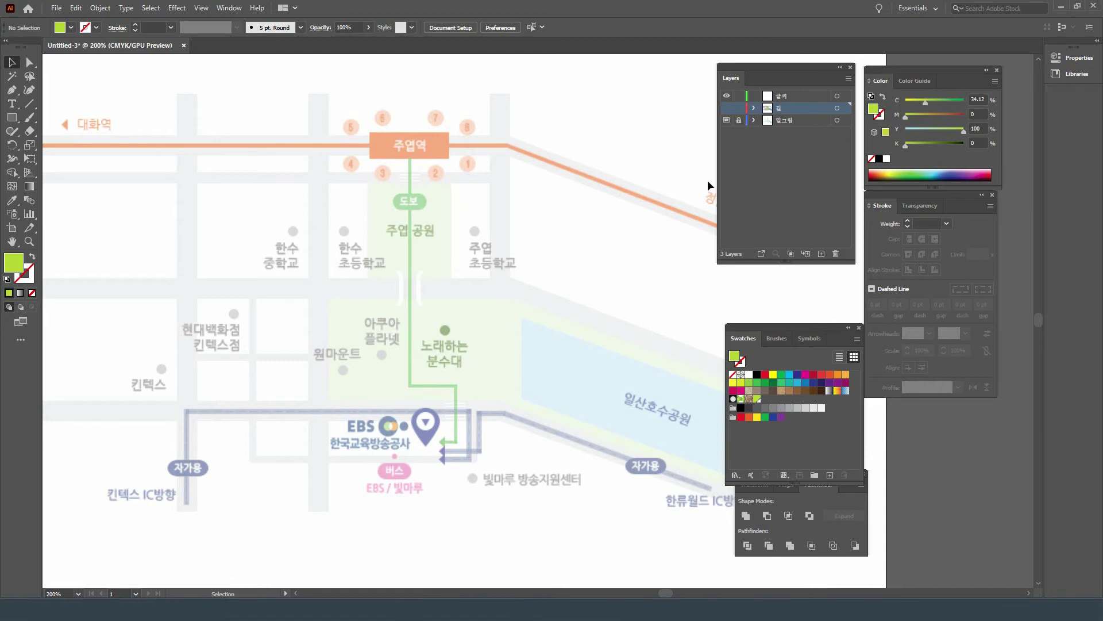
{"action": "left_click", "coordinate": [805, 98]}
Trace the orange subway line from the 대화역 end through its bend to the 정발산역 end as an open Pen path.
{"action": "key", "text": "ctrl+minus"}
{"action": "key", "text": "p"}
{"action": "left_click", "coordinate": [113, 155]}
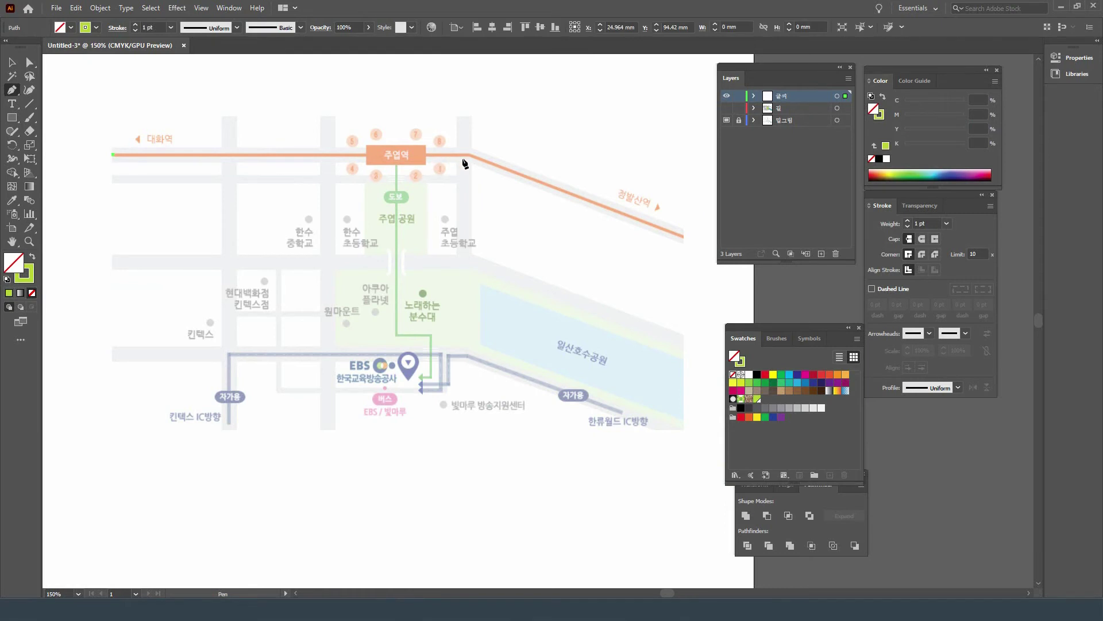
{"action": "left_click", "coordinate": [470, 155]}
{"action": "left_click", "coordinate": [684, 236]}
{"action": "left_click", "coordinate": [12, 62]}
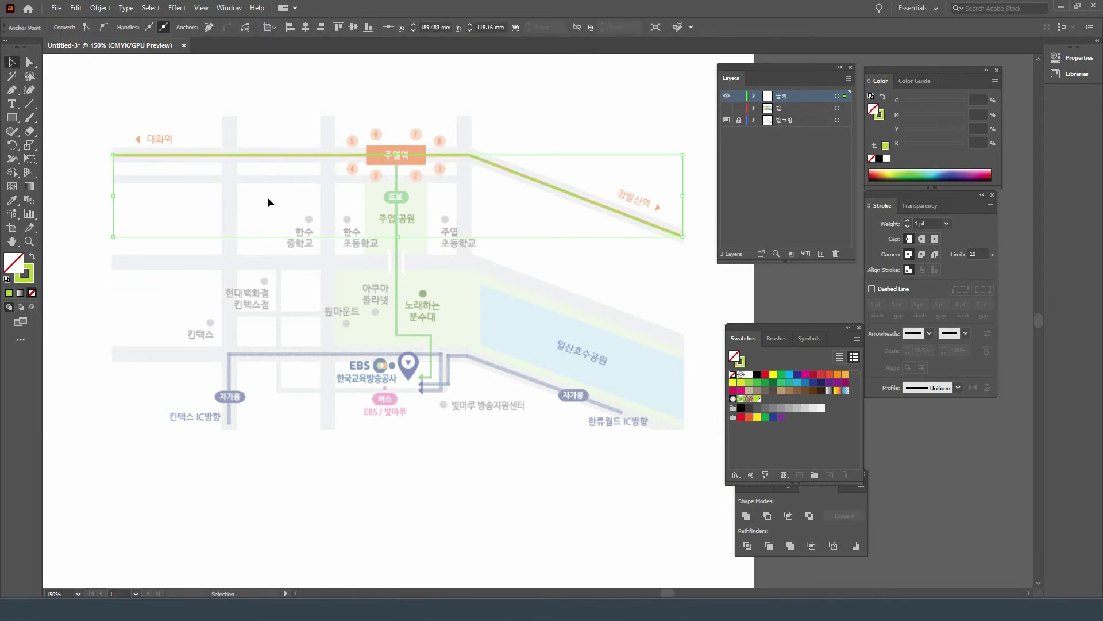
Give the subway line path an orange stroke, C 0, M 80, Y 95, K 0, with a weight of 2 pt.
{"action": "left_click", "coordinate": [482, 163]}
{"action": "left_click", "coordinate": [829, 374]}
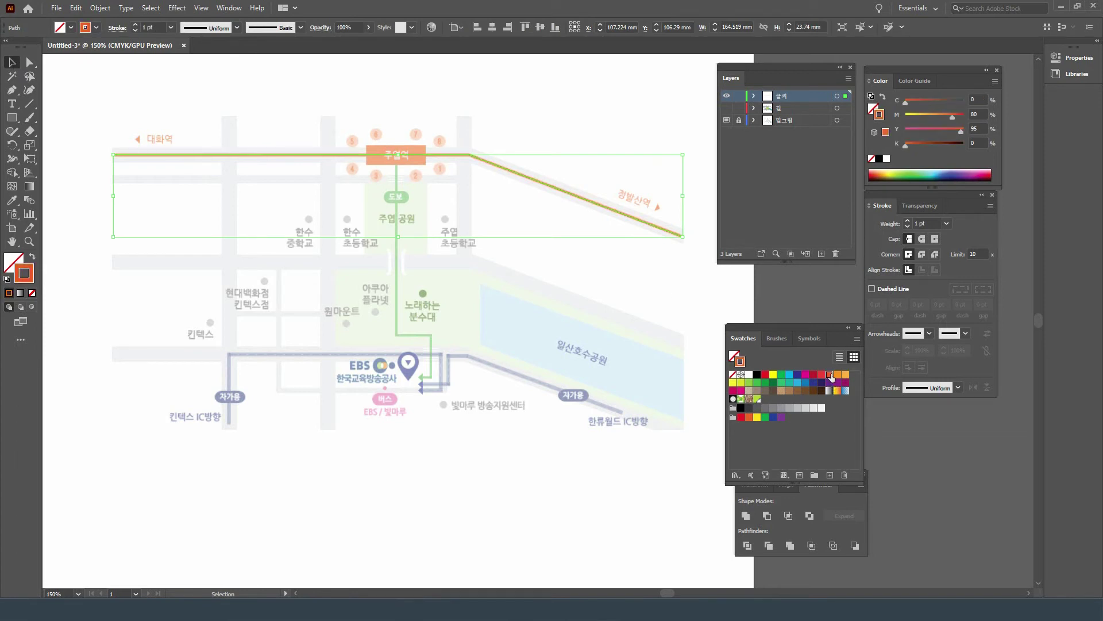
{"action": "left_click", "coordinate": [908, 220]}
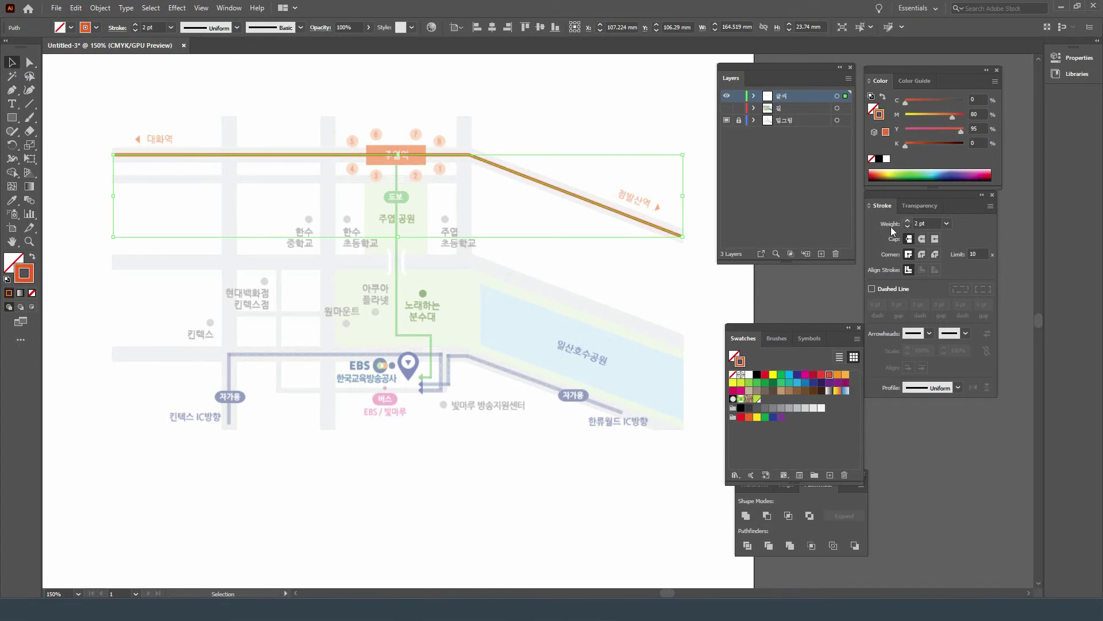
{"action": "left_click", "coordinate": [486, 241]}
Draw a rectangle about 17 x 6.5 mm over the 주엽역 station box and swap its colours to an orange fill without stroke.
{"action": "left_click", "coordinate": [13, 118]}
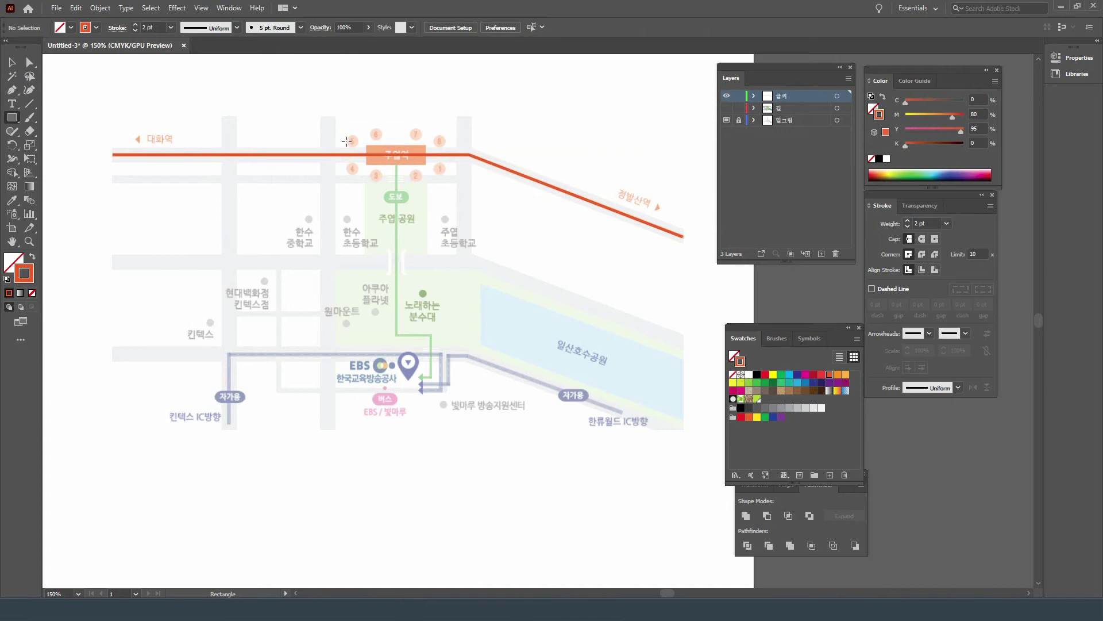
{"action": "left_click_drag", "start_coordinate": [367, 142], "coordinate": [426, 165]}
{"action": "left_click", "coordinate": [31, 258]}
{"action": "key", "text": "ctrl+equal"}
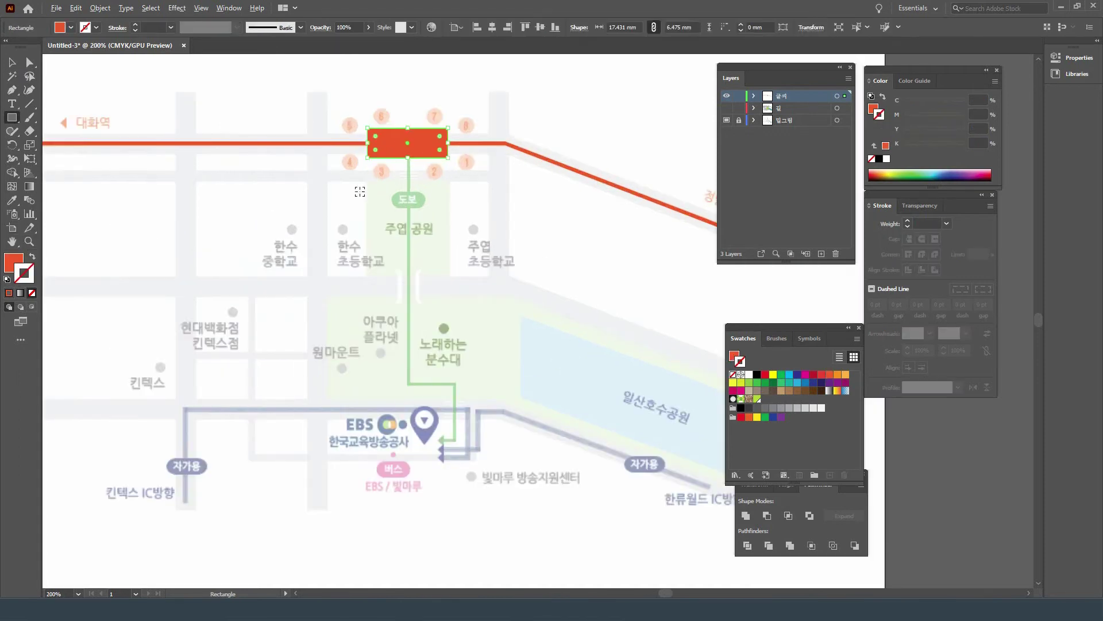
Add the point text 주엽역 in black just below and beside the orange station box.
{"action": "key", "text": "ctrl+equal"}
{"action": "left_click_drag", "start_coordinate": [399, 177], "coordinate": [322, 272]}
{"action": "key", "text": "t"}
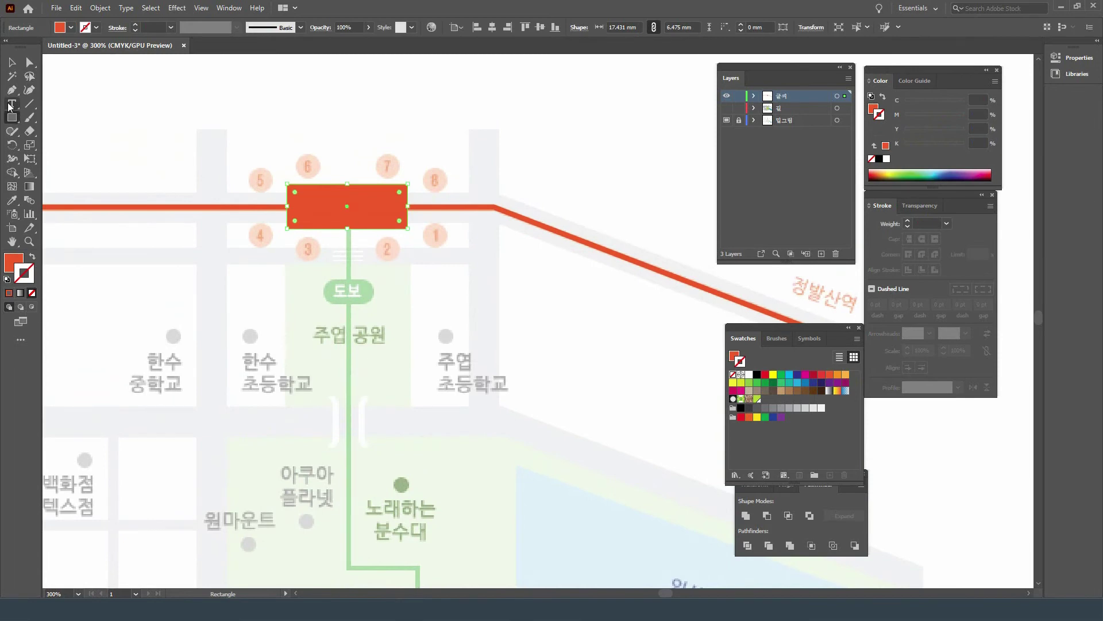
{"action": "left_click", "coordinate": [440, 268]}
{"action": "type", "text": "주엽역"}
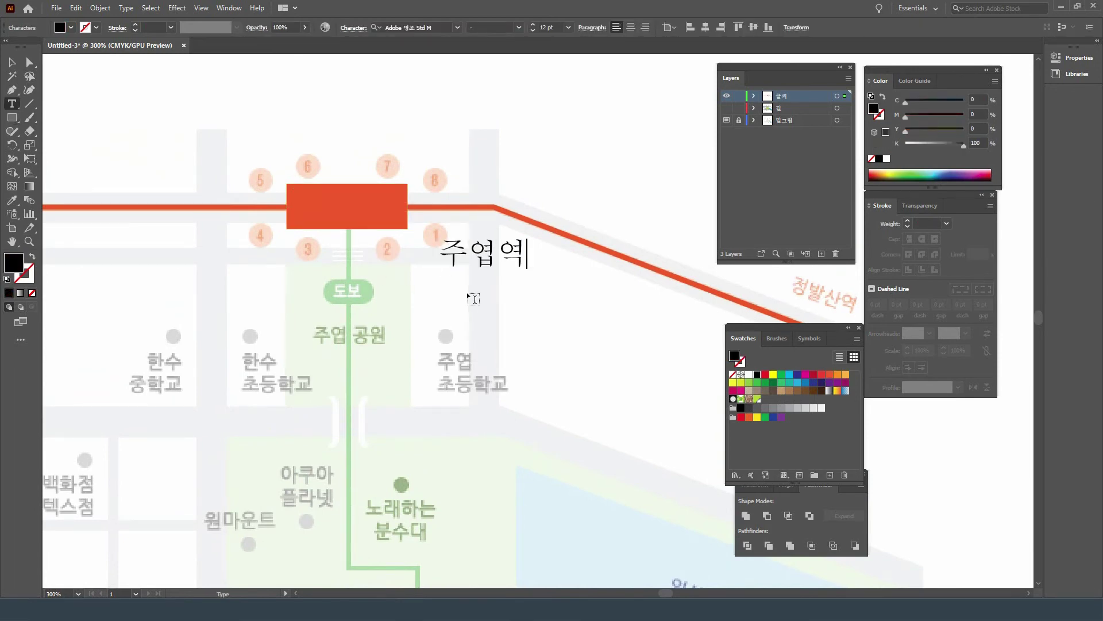
{"action": "key", "text": "Escape"}
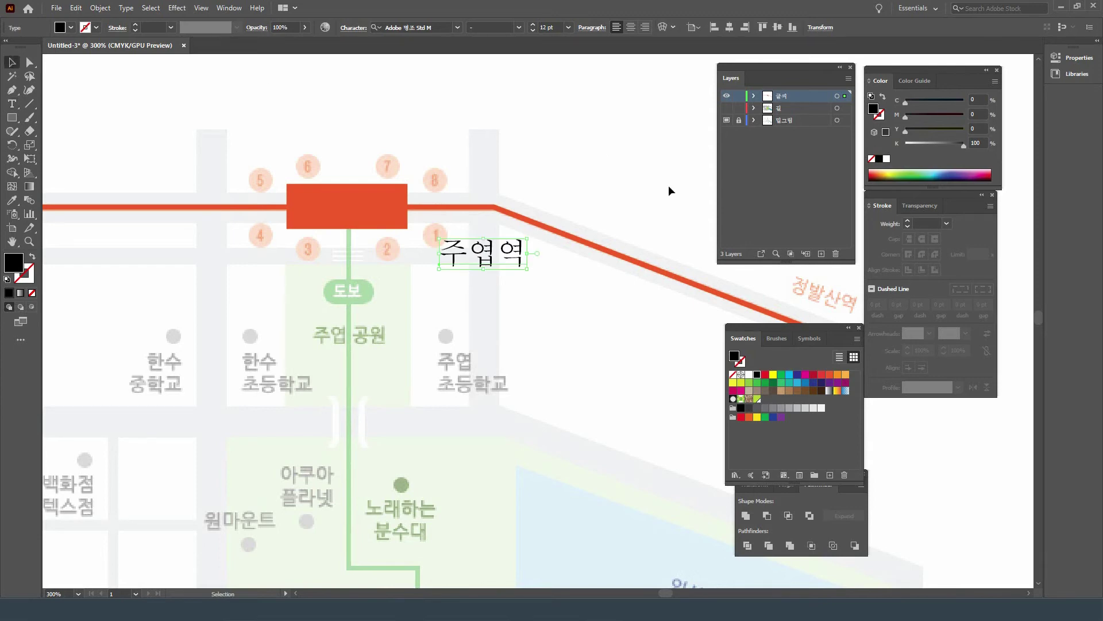
Set the 주엽역 text in KoPub돋움체 Bold using the Character settings and centre it on the orange station box.
{"action": "left_click", "coordinate": [229, 7]}
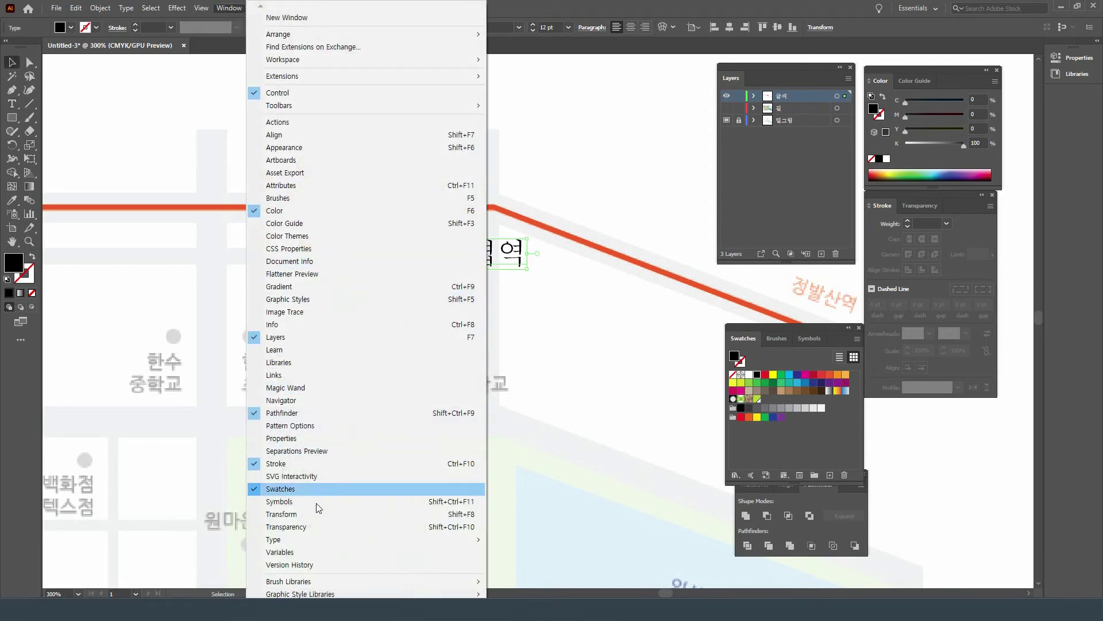
{"action": "mouse_move", "coordinate": [326, 538]}
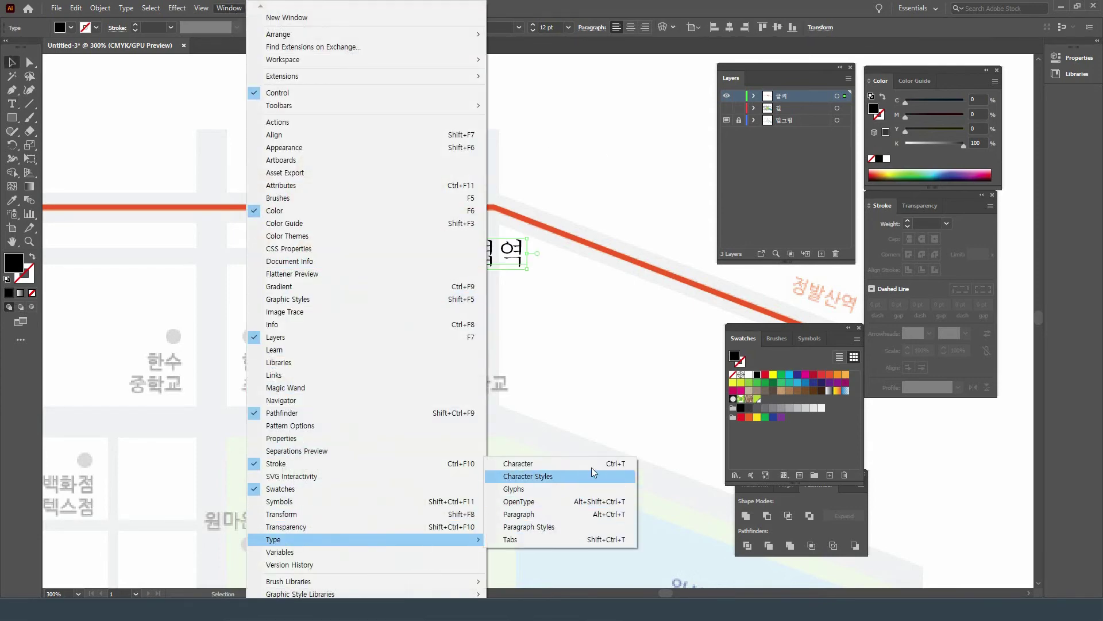
{"action": "left_click", "coordinate": [621, 469]}
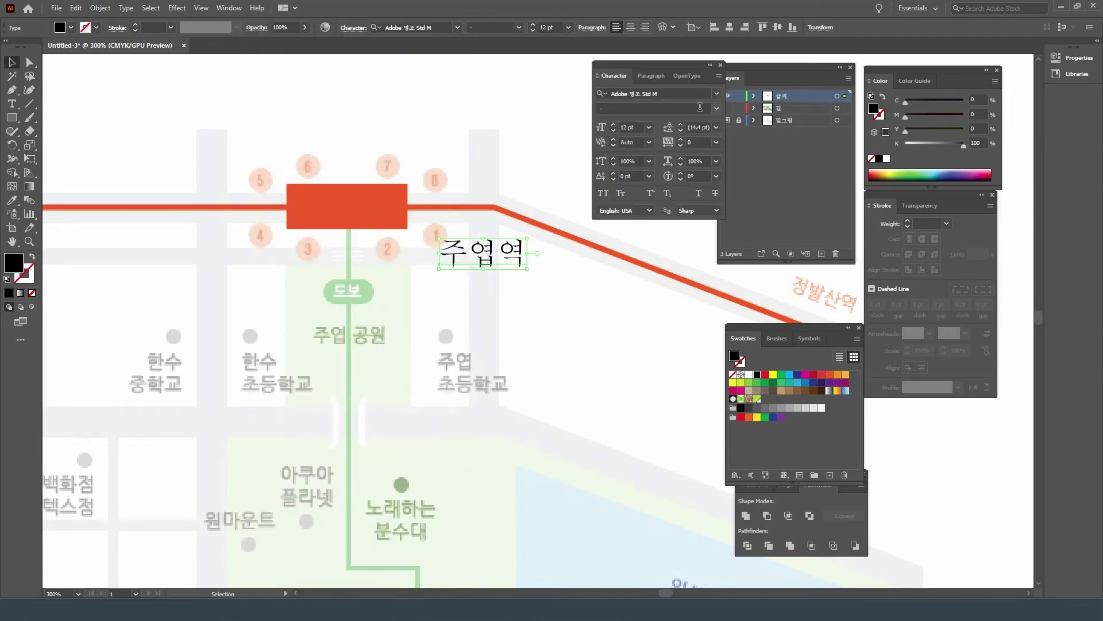
{"action": "left_click", "coordinate": [655, 93]}
{"action": "left_click", "coordinate": [716, 164]}
{"action": "left_click_drag", "start_coordinate": [495, 264], "coordinate": [366, 215]}
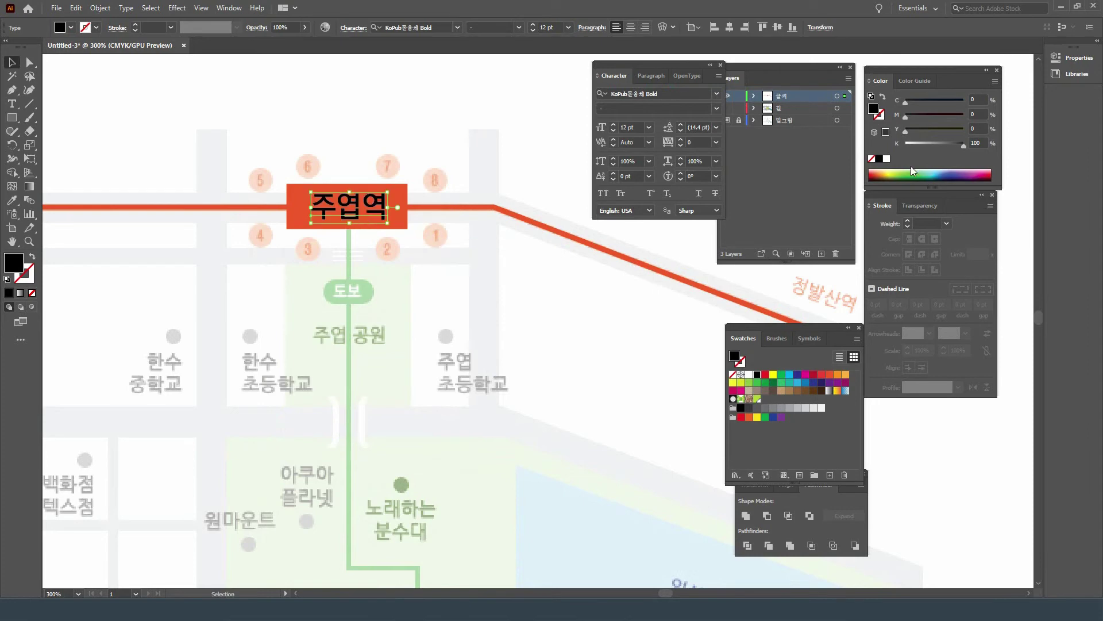
Duplicate the 주엽역 text, retype it as 주엽 / 초등학교 on two lines, and place it beneath the school's grey dot.
{"action": "scroll", "coordinate": [489, 313], "scroll_direction": "down", "scroll_amount": 3}
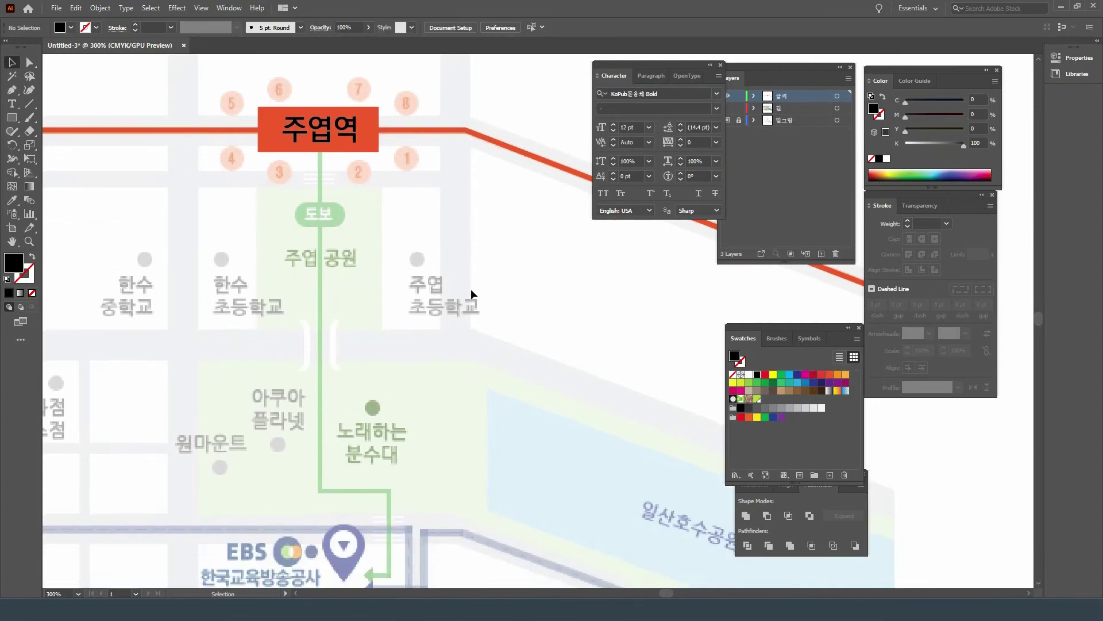
{"action": "left_click", "coordinate": [326, 142]}
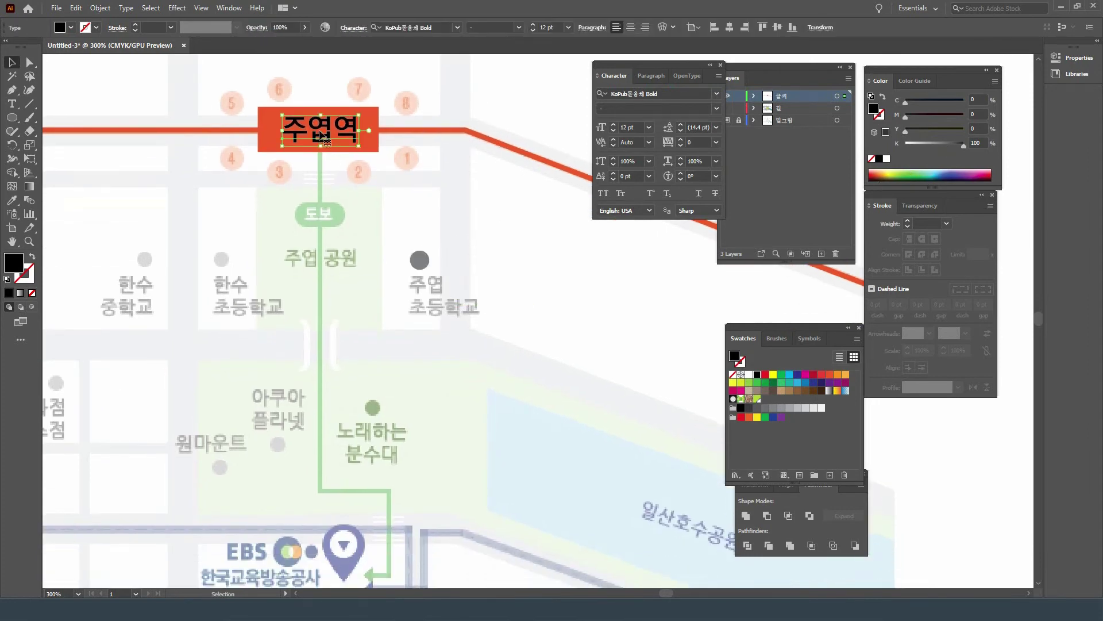
{"action": "left_click_drag", "start_coordinate": [326, 142], "coordinate": [531, 334]}
{"action": "double_click", "coordinate": [486, 325]}
{"action": "type", "text": "주엽"}
{"action": "key", "text": "Return"}
{"action": "type", "text": "초등학교"}
{"action": "key", "text": "Escape"}
{"action": "left_click_drag", "start_coordinate": [494, 342], "coordinate": [431, 308]}
Copy the grey dot and school label to the fountain location and retype the label as 노래하는 / 분수대 on two lines.
{"action": "left_click", "coordinate": [423, 267]}
{"action": "left_click_drag", "start_coordinate": [420, 260], "coordinate": [373, 404]}
{"action": "left_click_drag", "start_coordinate": [425, 287], "coordinate": [422, 432]}
{"action": "double_click", "coordinate": [424, 430]}
{"action": "key", "text": "ctrl+a"}
{"action": "type", "text": "노래하는"}
{"action": "key", "text": "Return"}
{"action": "type", "text": "분수대"}
{"action": "key", "text": "Escape"}
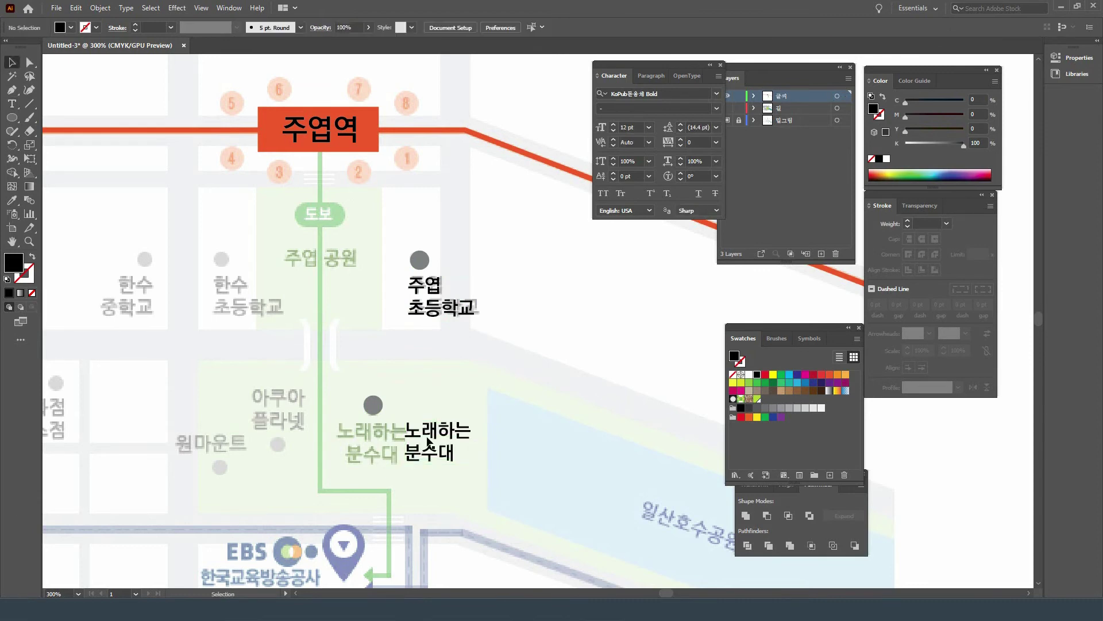
Copy a grey dot and label to the elementary school west of 주엽 공원, retyping the label as 한수 / 초등학교.
{"action": "scroll", "coordinate": [424, 430], "scroll_direction": "down", "scroll_amount": 5}
{"action": "left_click_drag", "start_coordinate": [370, 260], "coordinate": [314, 260]}
{"action": "left_click_drag", "start_coordinate": [384, 143], "coordinate": [180, 188]}
{"action": "double_click", "coordinate": [149, 160]}
{"action": "key", "text": "ctrl+a"}
{"action": "type", "text": "한수"}
{"action": "key", "text": "Return"}
{"action": "type", "text": "초등학교"}
{"action": "key", "text": "Escape"}
{"action": "left_click_drag", "start_coordinate": [171, 181], "coordinate": [178, 133]}
Copy the grey dot and label to the 원마운트 location and retype the label as 원마운트 above the dot.
{"action": "scroll", "coordinate": [170, 234], "scroll_direction": "down", "scroll_amount": 1}
{"action": "scroll", "coordinate": [171, 235], "scroll_direction": "left", "scroll_amount": 1}
{"action": "left_click_drag", "start_coordinate": [171, 234], "coordinate": [177, 308]}
{"action": "left_click_drag", "start_coordinate": [199, 123], "coordinate": [171, 254]}
{"action": "double_click", "coordinate": [151, 204]}
{"action": "key", "text": "ctrl+a"}
{"action": "type", "text": "원마운트"}
{"action": "key", "text": "Escape"}
{"action": "left_click", "coordinate": [443, 327]}
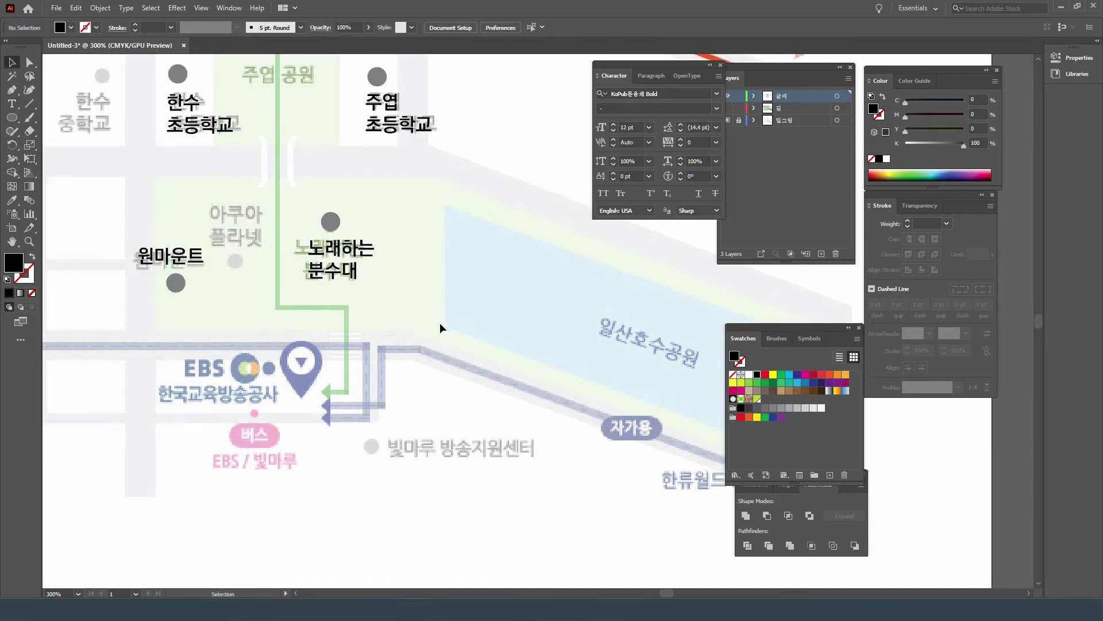
Add the point text 일산호수공원 over the lake, scaled to about 8.4 pt and positioned above the template lettering.
{"action": "scroll", "coordinate": [338, 295], "scroll_direction": "right", "scroll_amount": 2}
{"action": "left_click", "coordinate": [12, 104]}
{"action": "left_click", "coordinate": [439, 225]}
{"action": "type", "text": "ㅇ일산호수공우"}
{"action": "type", "text": "원"}
{"action": "key", "text": "Escape"}
{"action": "left_click_drag", "start_coordinate": [549, 235], "coordinate": [593, 303]}
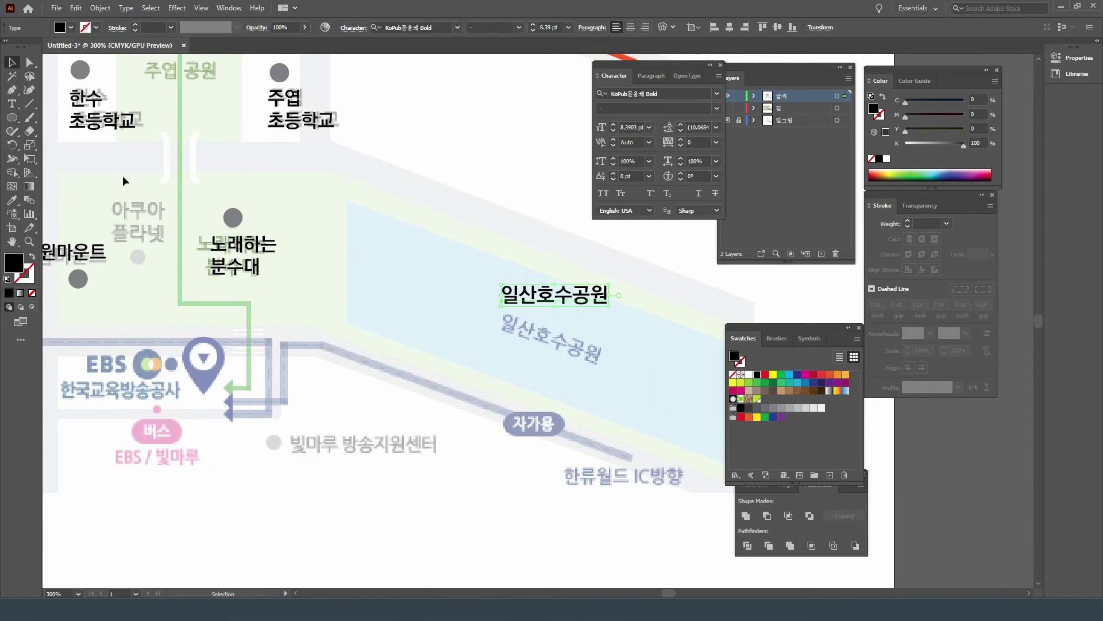
Rotate the 일산호수공원 label to the lake's slant and move it onto the template lettering.
{"action": "left_click", "coordinate": [12, 147]}
{"action": "left_click_drag", "start_coordinate": [632, 298], "coordinate": [627, 345]}
{"action": "key", "text": "v"}
{"action": "left_click_drag", "start_coordinate": [572, 319], "coordinate": [577, 339]}
{"action": "left_click", "coordinate": [547, 288]}
{"action": "scroll", "coordinate": [549, 287], "scroll_direction": "down", "scroll_amount": 2}
{"action": "scroll", "coordinate": [550, 288], "scroll_direction": "up", "scroll_amount": 2}
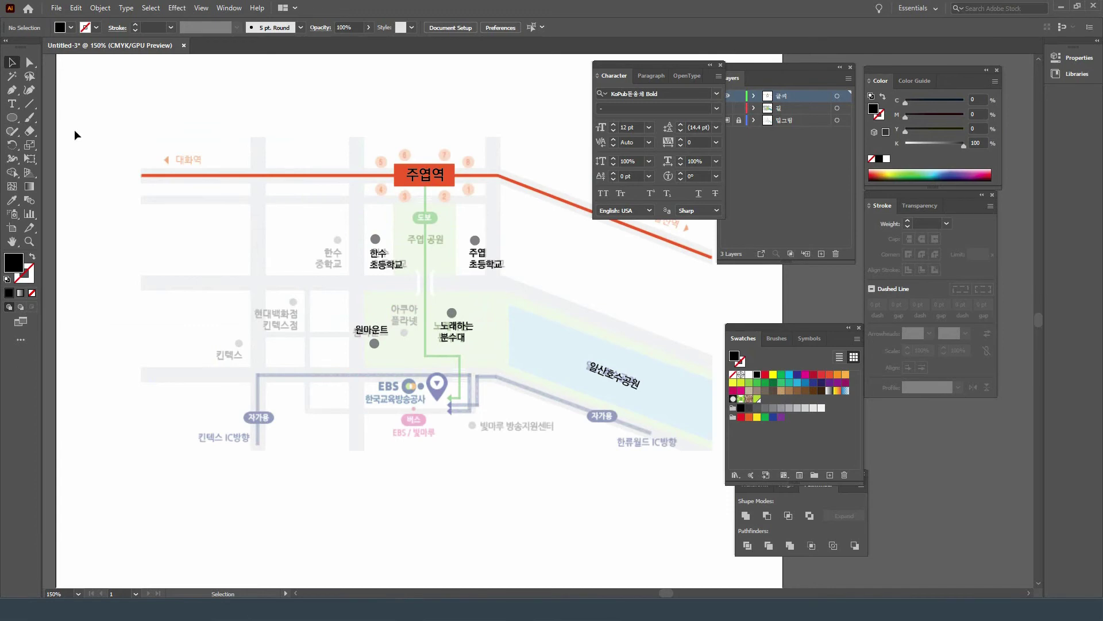
Trace the walking route from 주엽역 to the EBS pin as an open, right-angled Pen path with a black stroke and no fill.
{"action": "left_click", "coordinate": [12, 90]}
{"action": "left_click", "coordinate": [426, 184]}
{"action": "left_click", "coordinate": [426, 356]}
{"action": "left_click", "coordinate": [460, 356]}
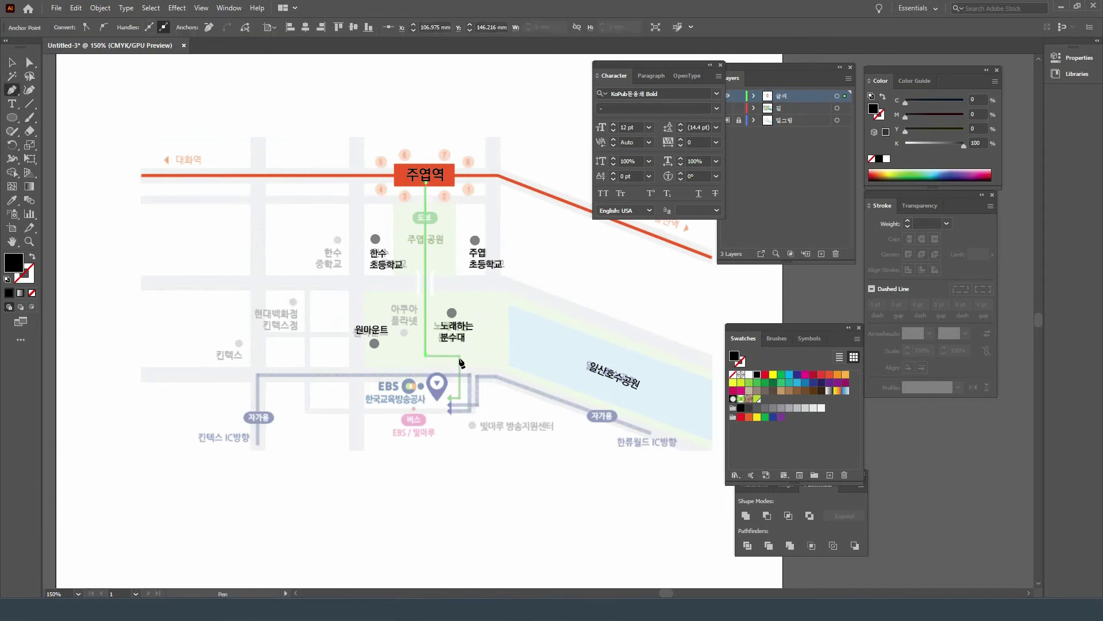
{"action": "left_click", "coordinate": [461, 356]}
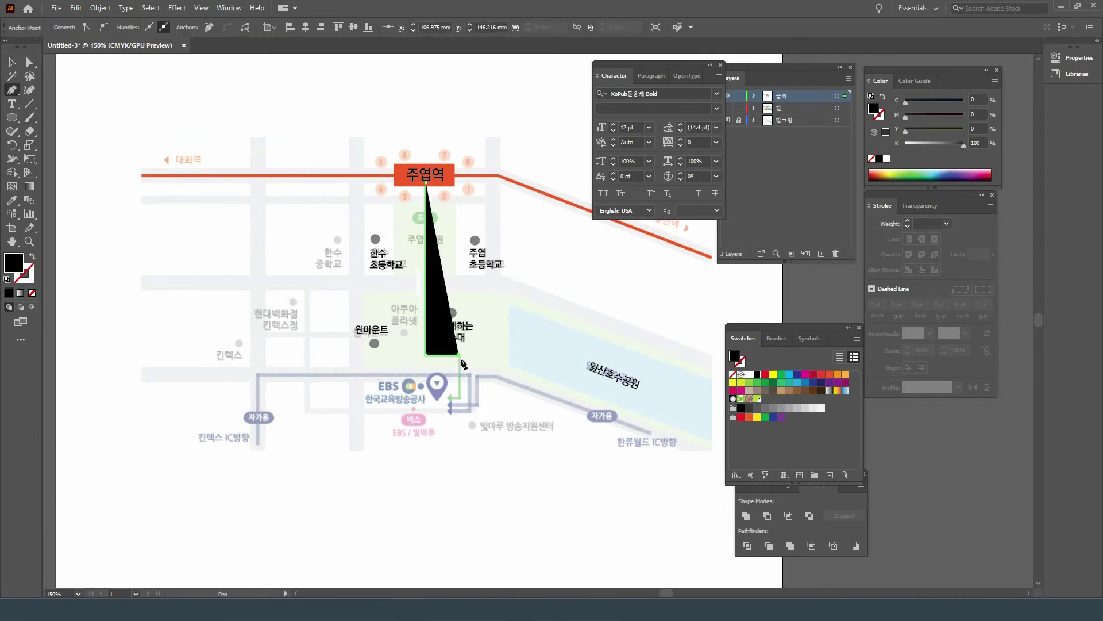
{"action": "left_click", "coordinate": [32, 257]}
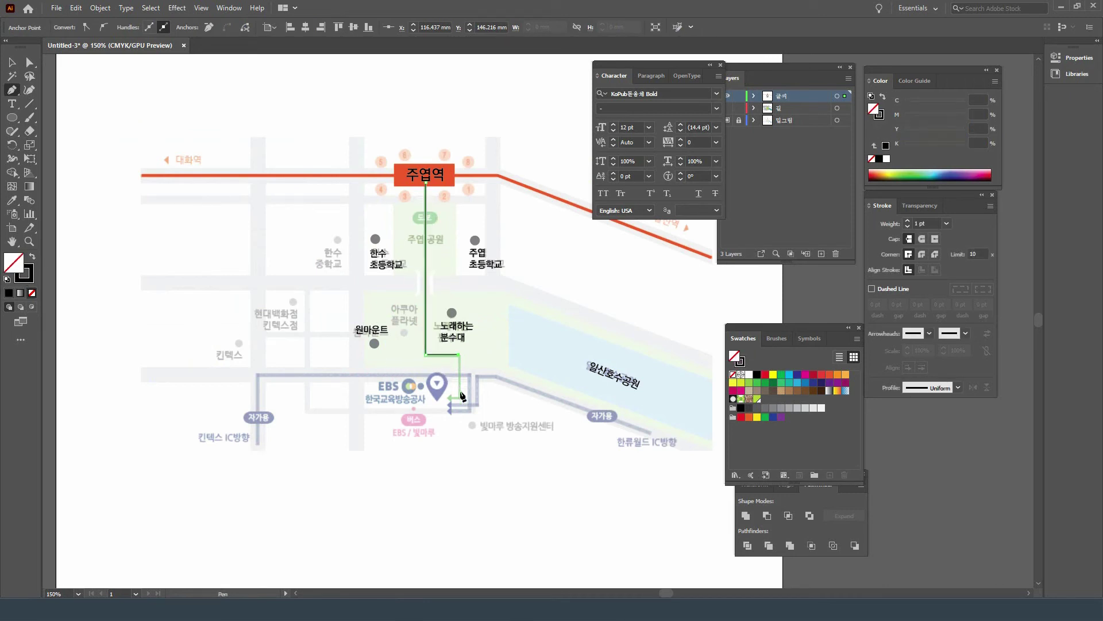
{"action": "left_click", "coordinate": [459, 396]}
{"action": "left_click", "coordinate": [437, 396]}
{"action": "key", "text": "v"}
{"action": "left_click", "coordinate": [86, 130]}
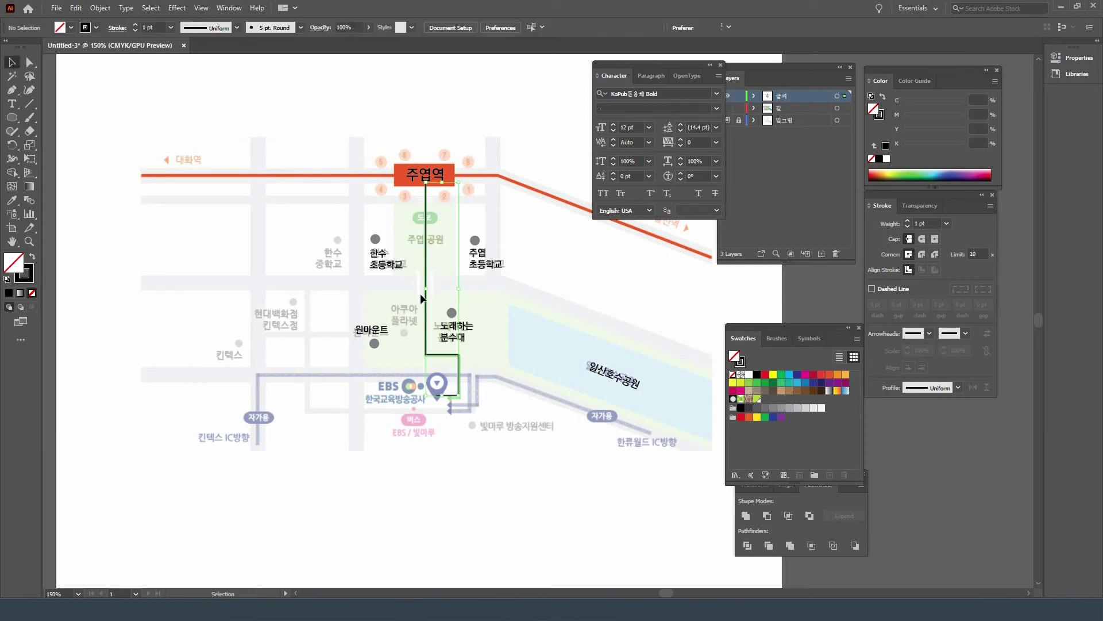
Give the walking route a green stroke, C 85, M 10, Y 100, K 10, and add the Arrow 1 arrowhead at its EBS end.
{"action": "left_click", "coordinate": [424, 296]}
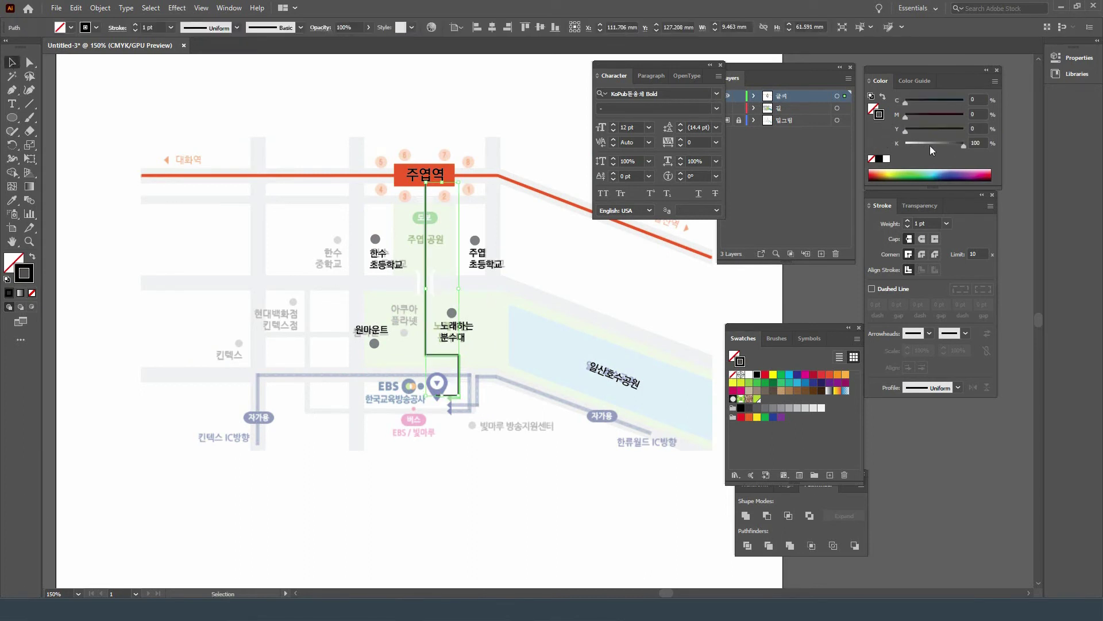
{"action": "left_click", "coordinate": [764, 382]}
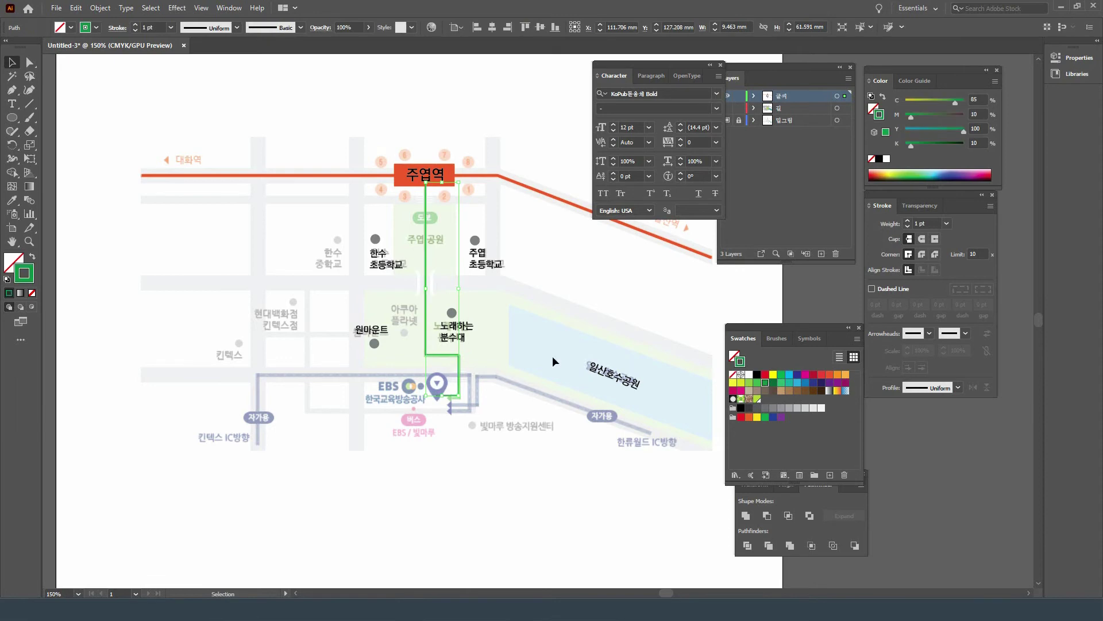
{"action": "scroll", "coordinate": [460, 416], "scroll_direction": "up", "scroll_amount": 2}
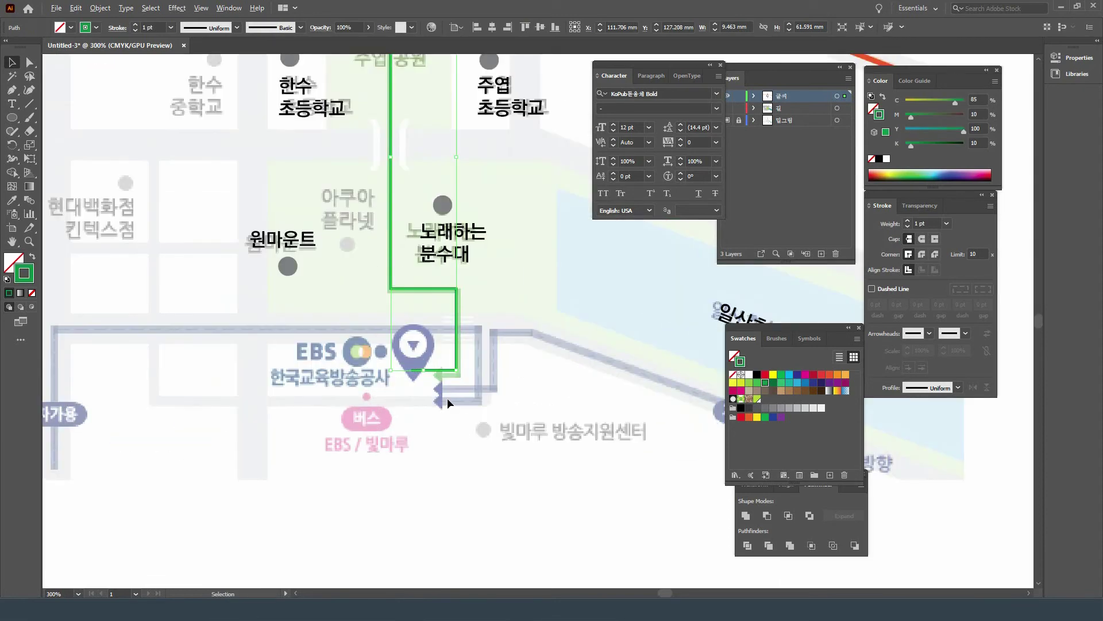
{"action": "left_click", "coordinate": [418, 382]}
{"action": "left_click", "coordinate": [415, 372]}
{"action": "left_click", "coordinate": [964, 333]}
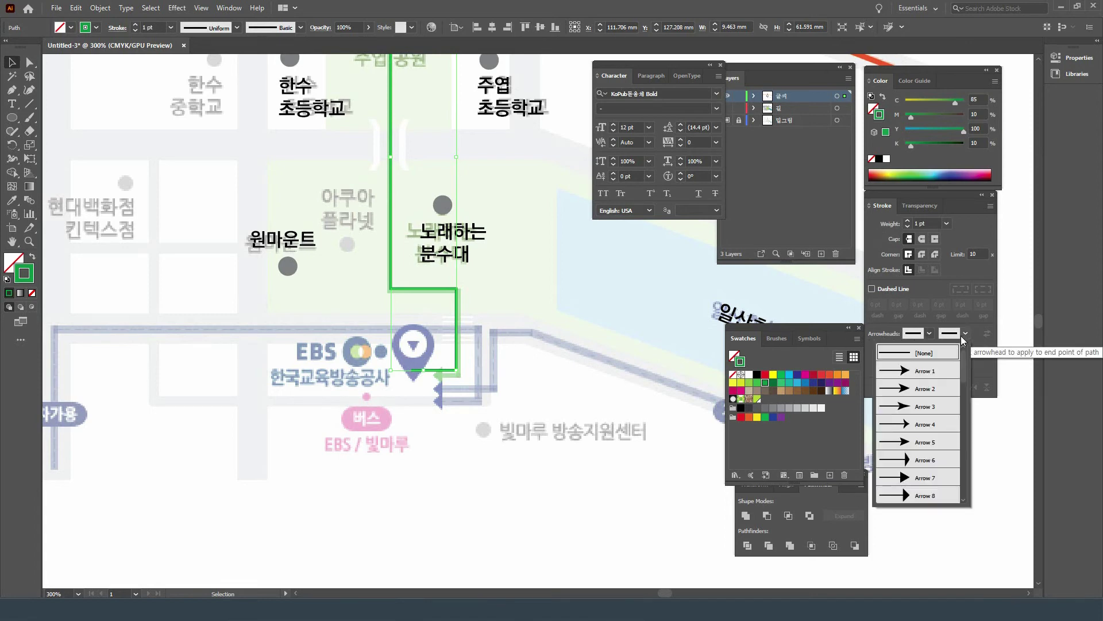
{"action": "left_click", "coordinate": [882, 371]}
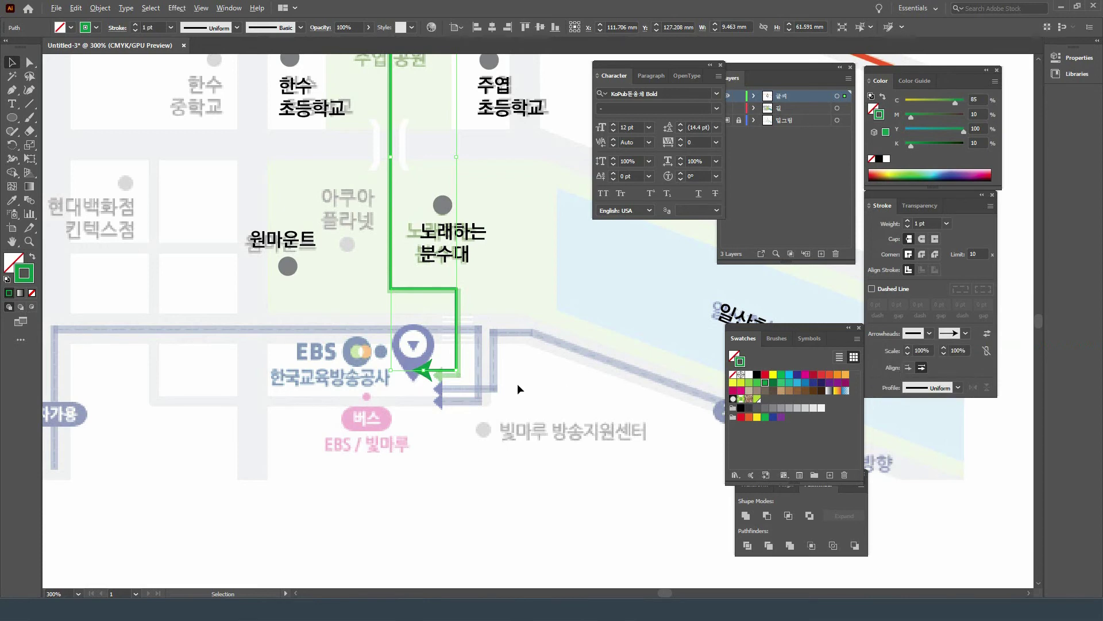
Try an arrowhead at the walking route's 주엽역 end and set it back to None.
{"action": "scroll", "coordinate": [517, 389], "scroll_direction": "down", "scroll_amount": 1}
{"action": "left_click_drag", "start_coordinate": [526, 319], "coordinate": [523, 359]}
{"action": "left_click", "coordinate": [929, 333]}
{"action": "left_click", "coordinate": [864, 373]}
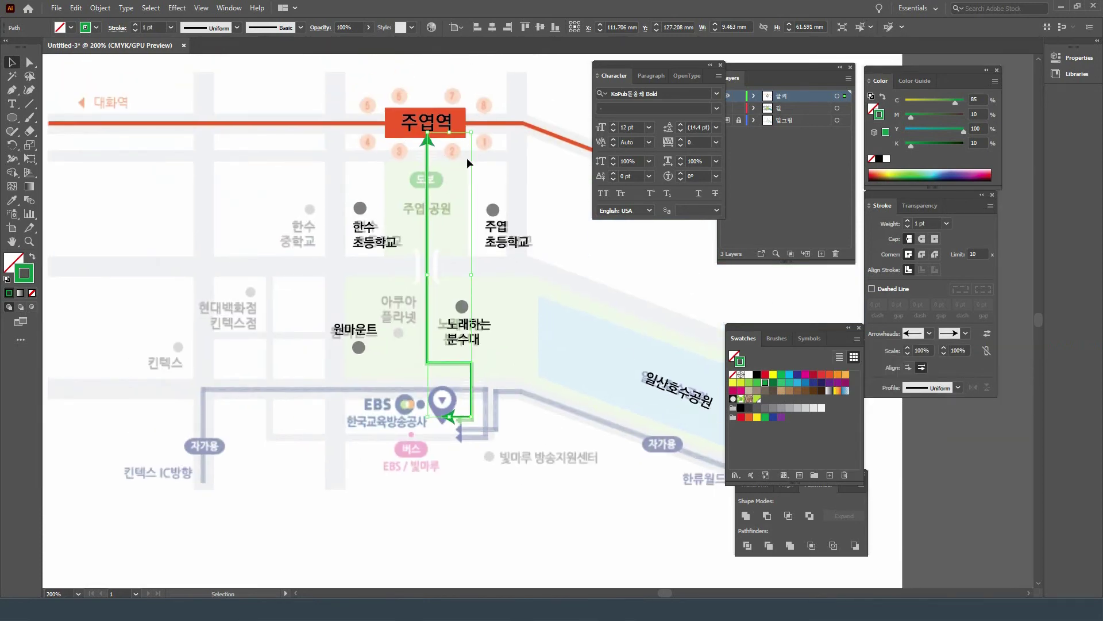
{"action": "left_click", "coordinate": [929, 334]}
{"action": "scroll", "coordinate": [931, 378], "scroll_direction": "up", "scroll_amount": 2}
{"action": "left_click", "coordinate": [892, 355]}
Try scaling the arrowhead at the route's EBS end to 50%.
{"action": "scroll", "coordinate": [496, 435], "scroll_direction": "up", "scroll_amount": 2}
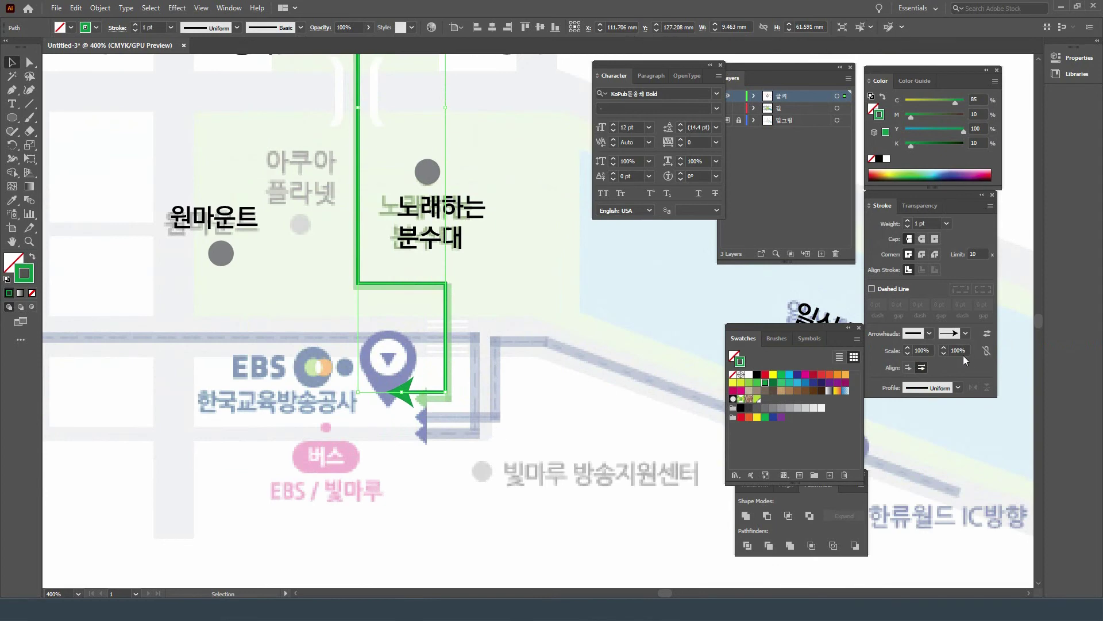
{"action": "left_click", "coordinate": [959, 351]}
{"action": "type", "text": "50"}
{"action": "key", "text": "Return"}
Set the scale of the arrowhead at the route's EBS end to 80%.
{"action": "left_click", "coordinate": [957, 351]}
{"action": "type", "text": "80"}
{"action": "key", "text": "Return"}
{"action": "scroll", "coordinate": [405, 420], "scroll_direction": "down", "scroll_amount": 5}
{"action": "left_click_drag", "start_coordinate": [486, 388], "coordinate": [500, 373]}
{"action": "left_click", "coordinate": [536, 373]}
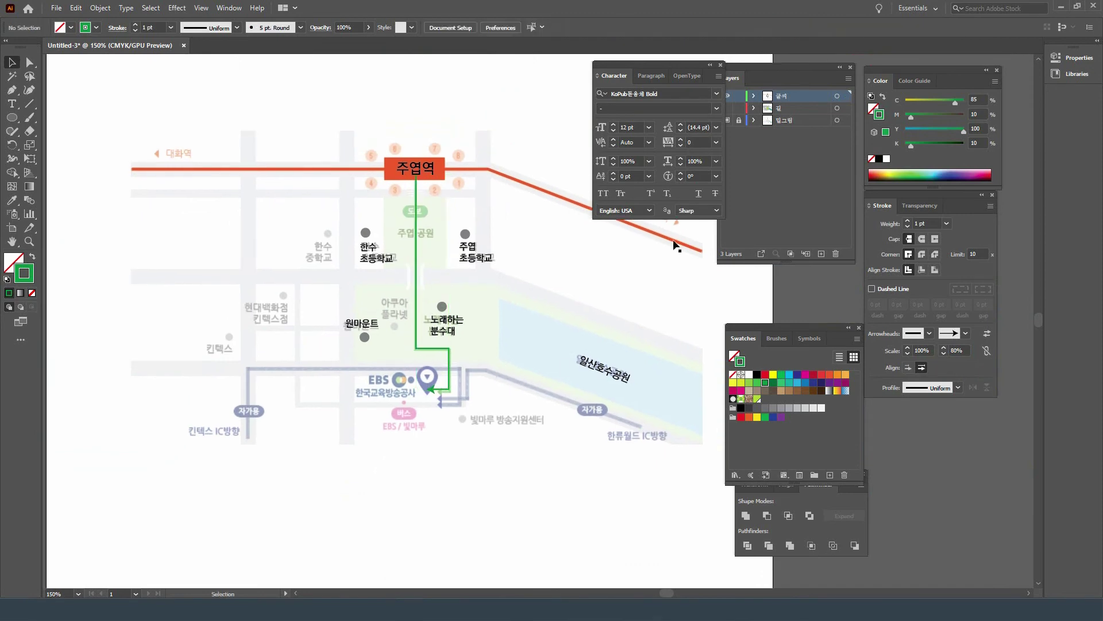
Show the 길 layer again and send the green walking route to the back of its layer, behind the station box.
{"action": "left_click_drag", "start_coordinate": [683, 64], "coordinate": [674, 65]}
{"action": "left_click", "coordinate": [727, 107]}
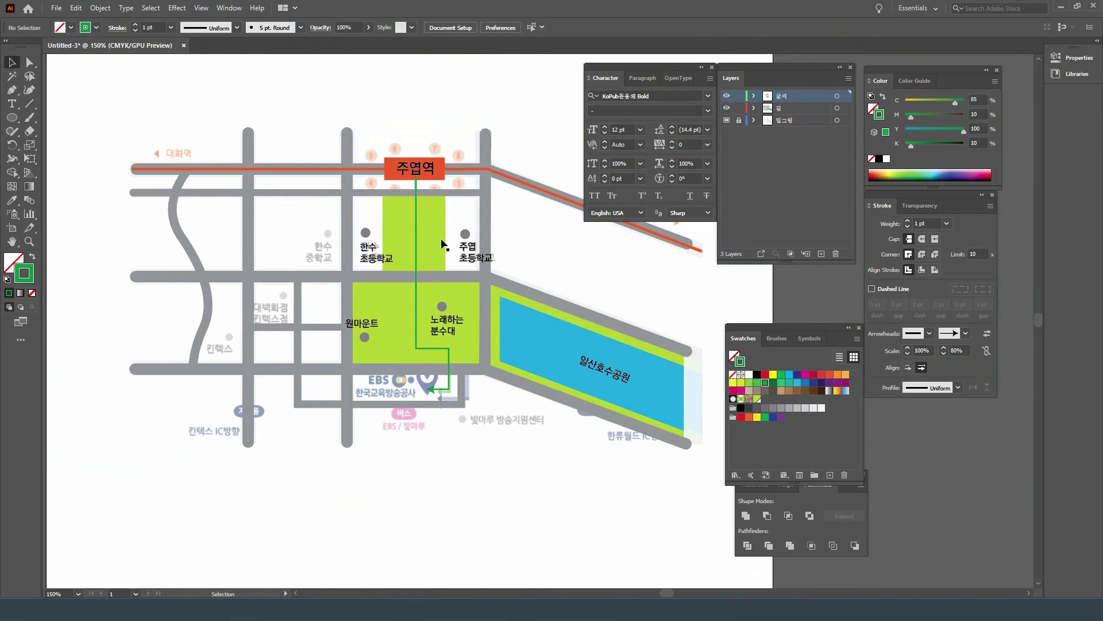
{"action": "left_click", "coordinate": [414, 240]}
{"action": "scroll", "coordinate": [425, 205], "scroll_direction": "up", "scroll_amount": 2}
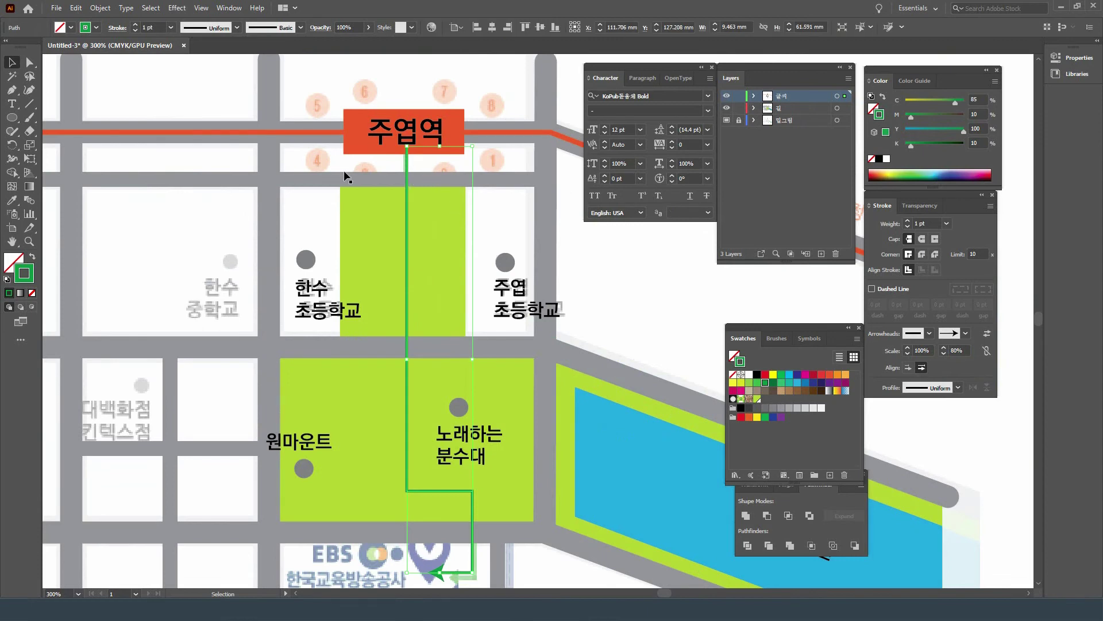
{"action": "left_click", "coordinate": [100, 8]}
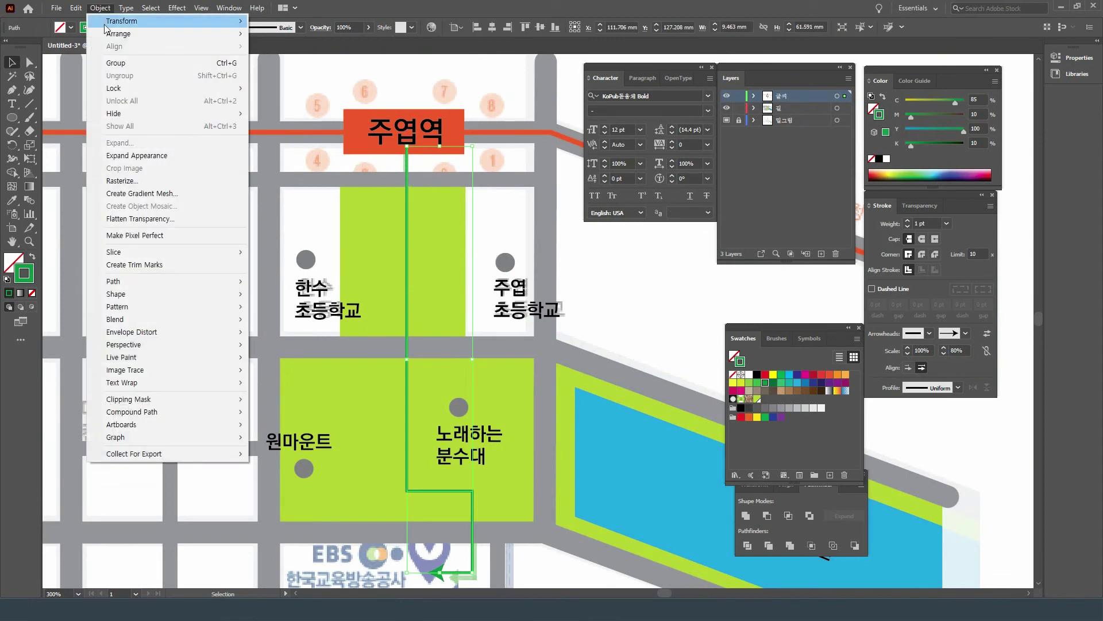
{"action": "mouse_move", "coordinate": [108, 35]}
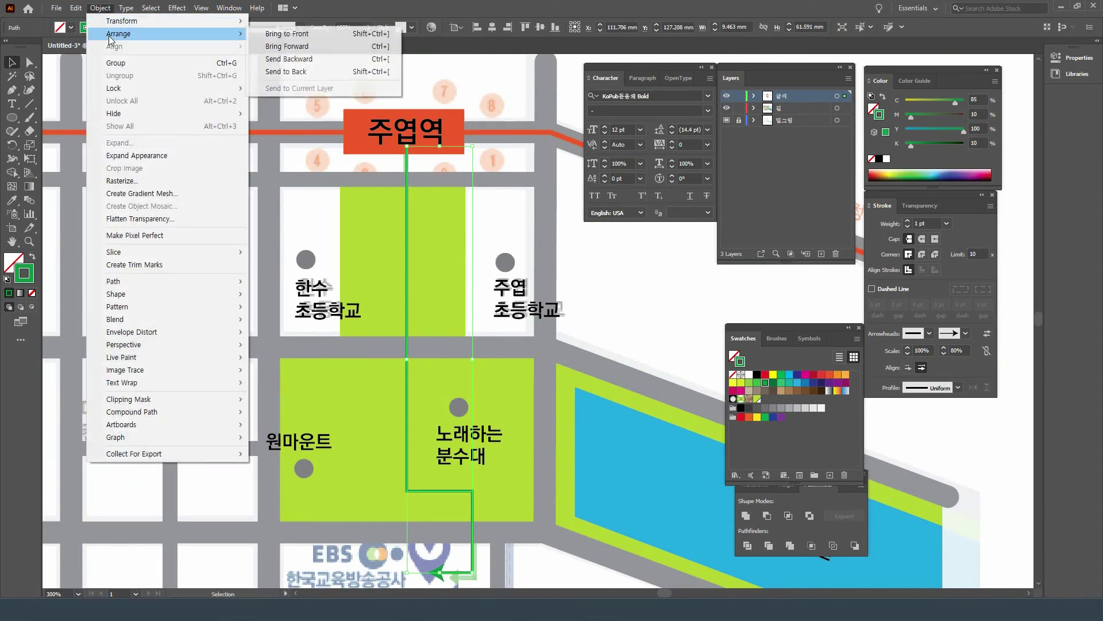
{"action": "left_click", "coordinate": [317, 72]}
{"action": "left_click", "coordinate": [377, 258]}
{"action": "scroll", "coordinate": [552, 284], "scroll_direction": "down", "scroll_amount": 3}
{"action": "scroll", "coordinate": [553, 283], "scroll_direction": "left", "scroll_amount": 2}
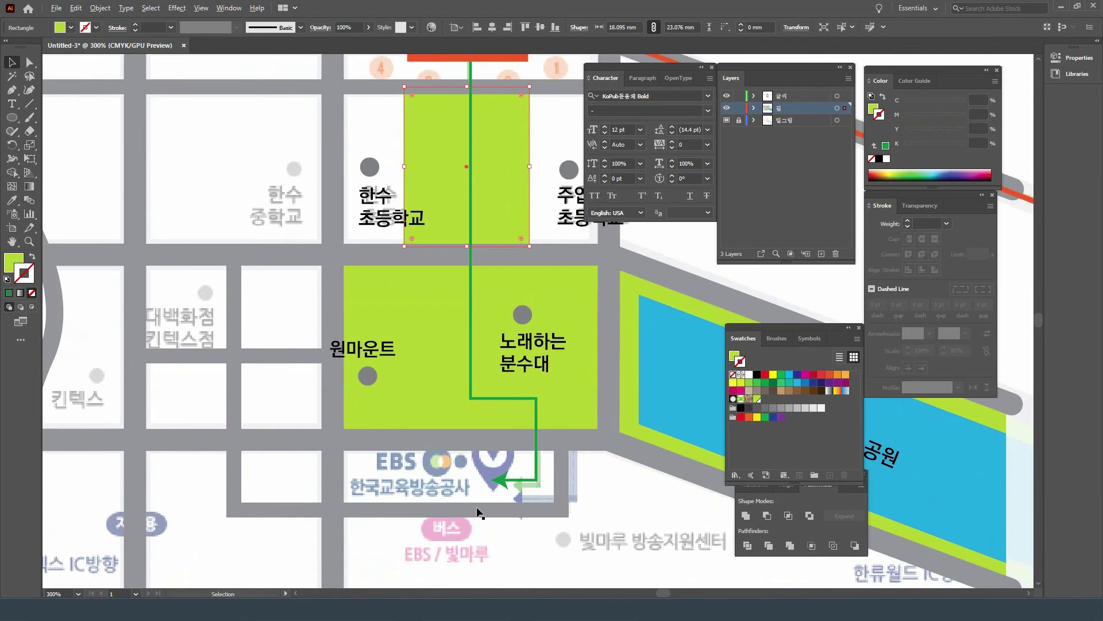
{"action": "scroll", "coordinate": [477, 507], "scroll_direction": "down", "scroll_amount": 2}
{"action": "scroll", "coordinate": [494, 499], "scroll_direction": "down", "scroll_amount": 2}
{"action": "scroll", "coordinate": [494, 499], "scroll_direction": "right", "scroll_amount": 1}
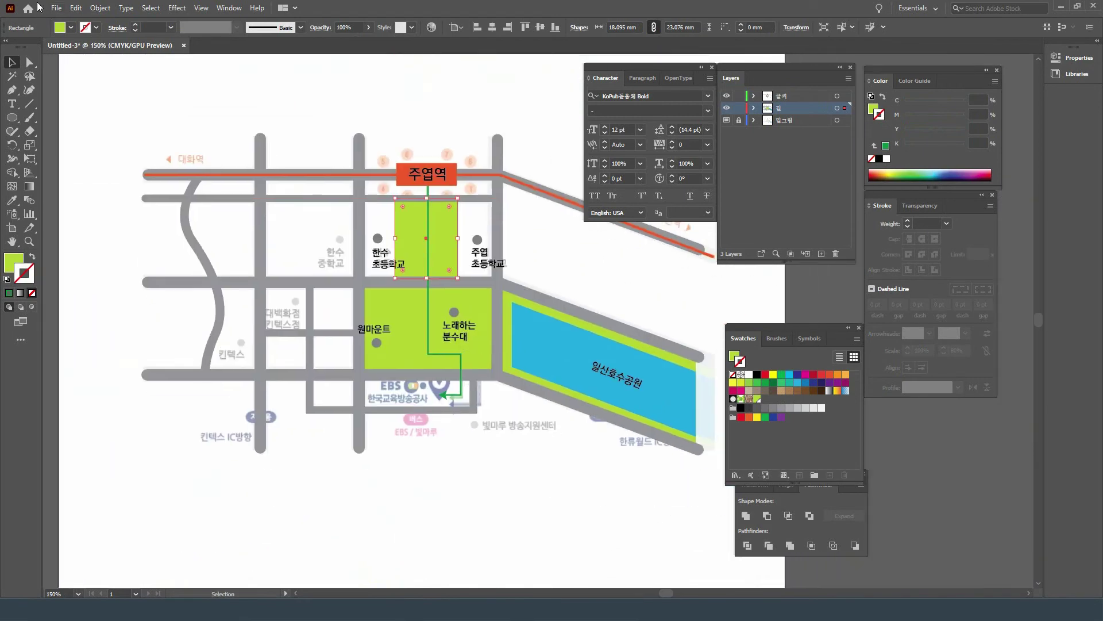
Try placing the ebs마크 Illustrator file into the map document.
{"action": "left_click", "coordinate": [55, 8]}
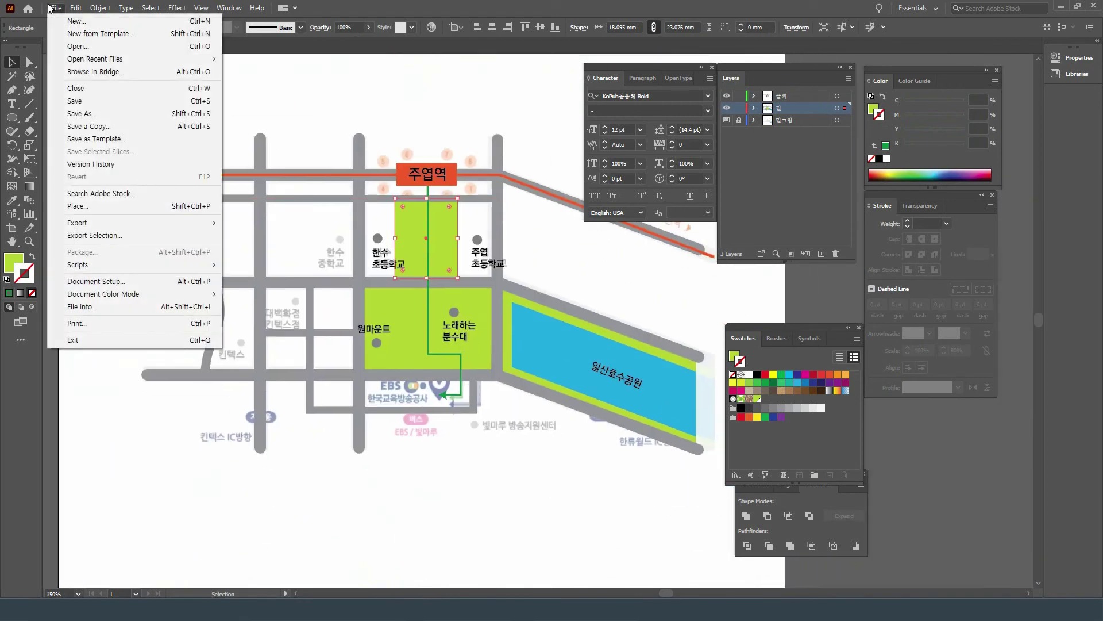
{"action": "left_click", "coordinate": [113, 208]}
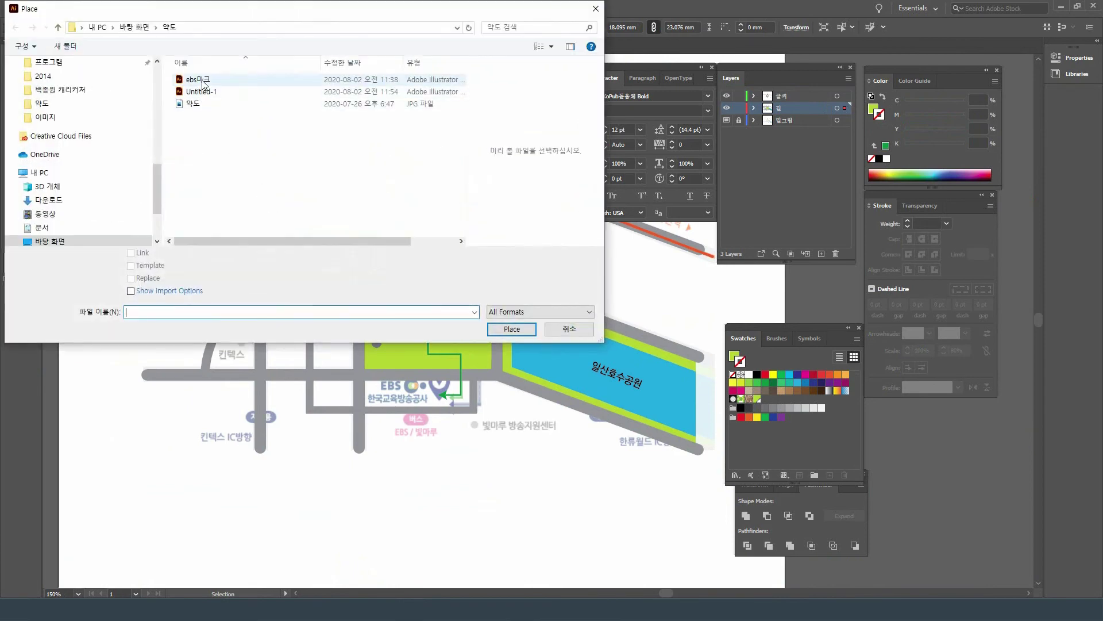
{"action": "left_click", "coordinate": [202, 81]}
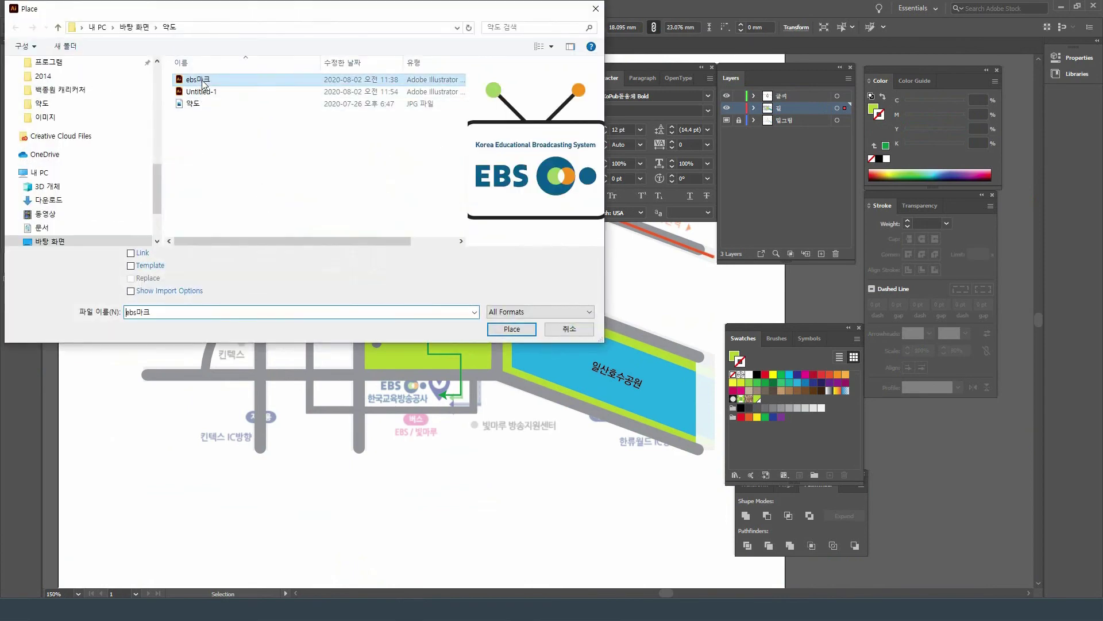
{"action": "left_click", "coordinate": [514, 332]}
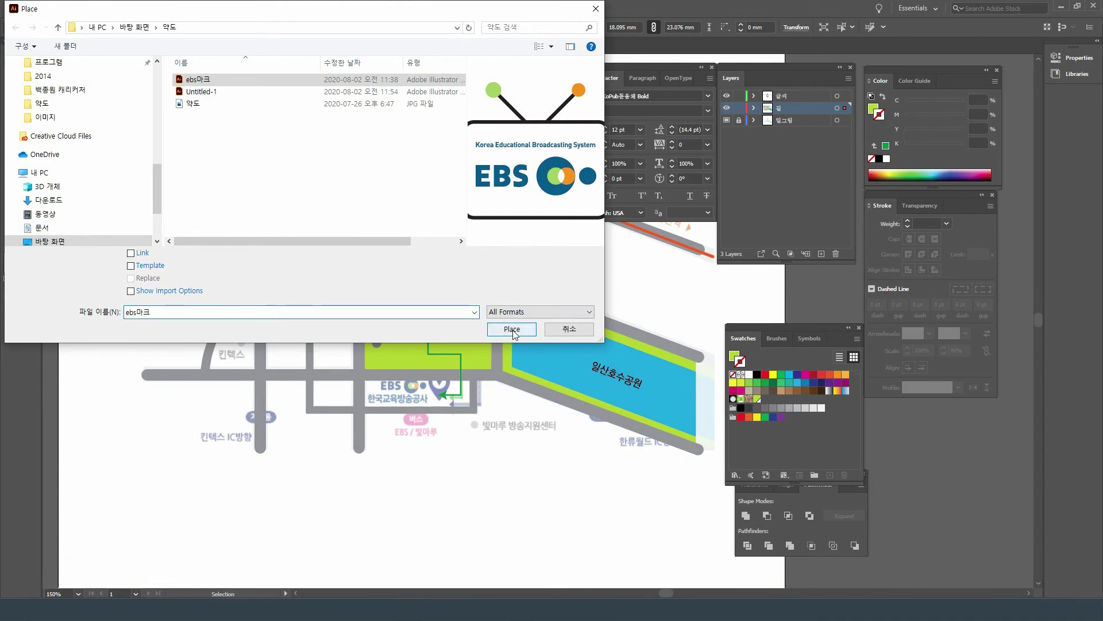
{"action": "key", "text": "ctrl+minus"}
{"action": "key", "text": "ctrl+minus"}
{"action": "key", "text": "ctrl+minus"}
{"action": "left_click", "coordinate": [391, 426]}
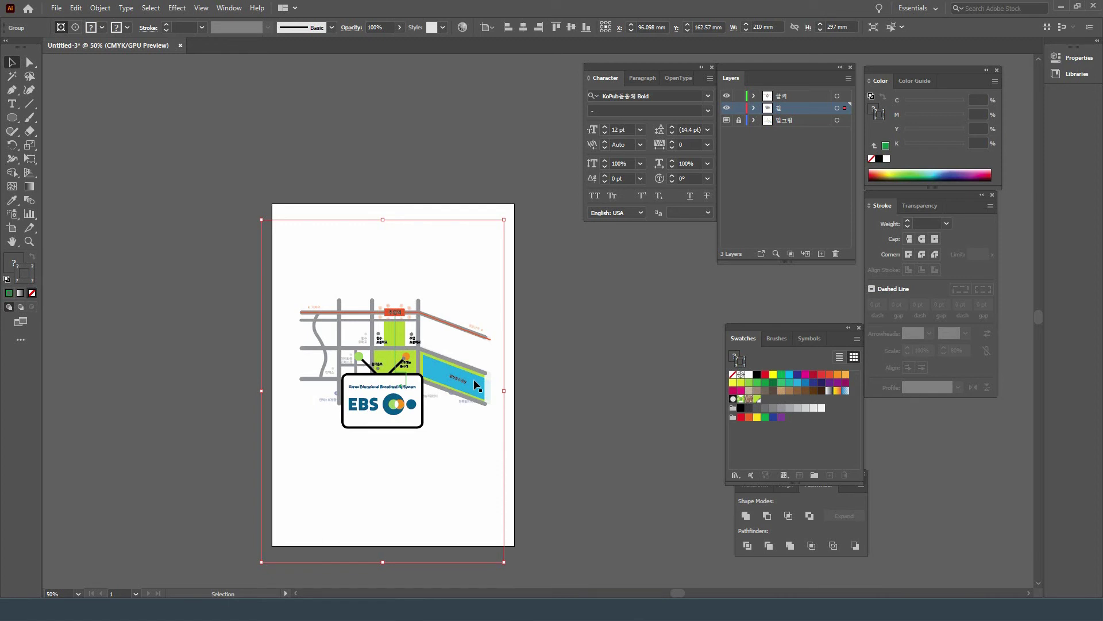
{"action": "key", "text": "Delete"}
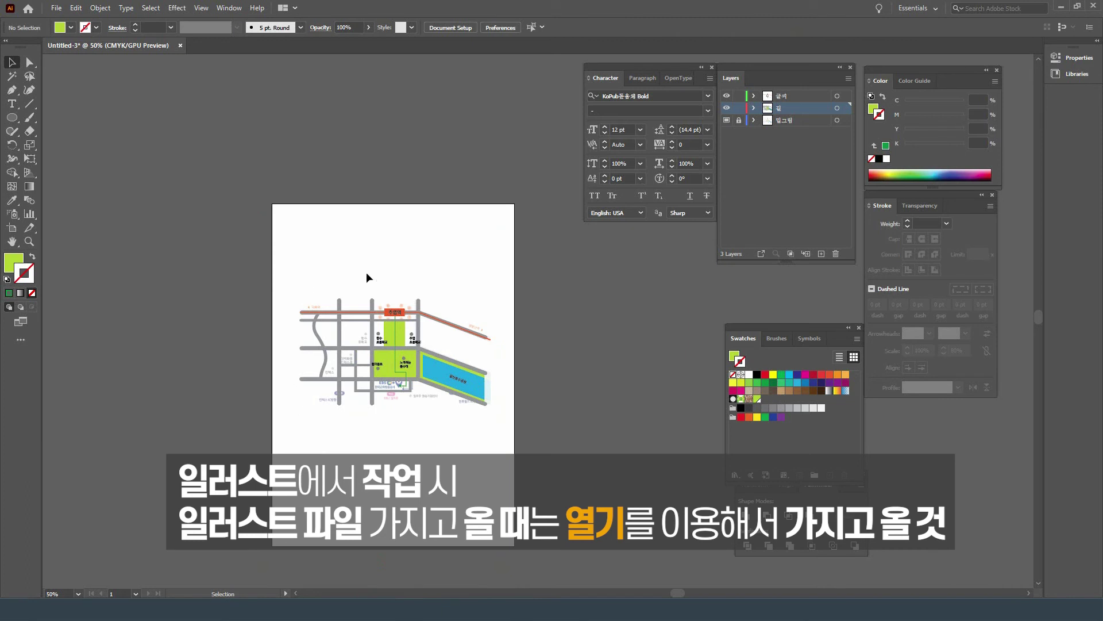
Open the ebs마크 Illustrator file and paste a copy of its whole EBS TV logo into the map document.
{"action": "left_click", "coordinate": [56, 9]}
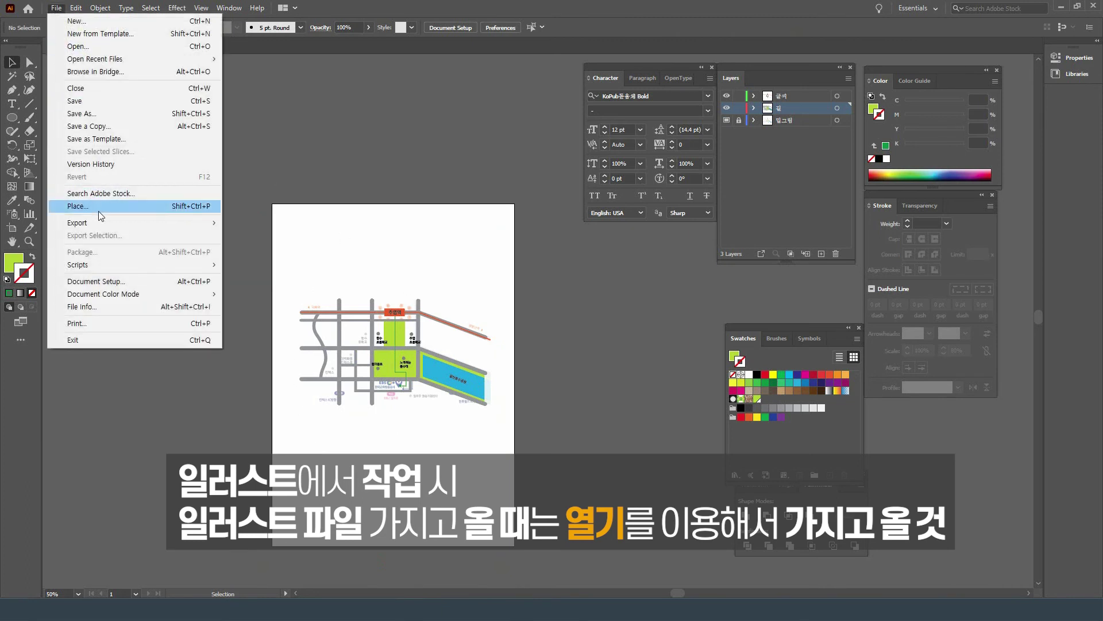
{"action": "left_click", "coordinate": [94, 49]}
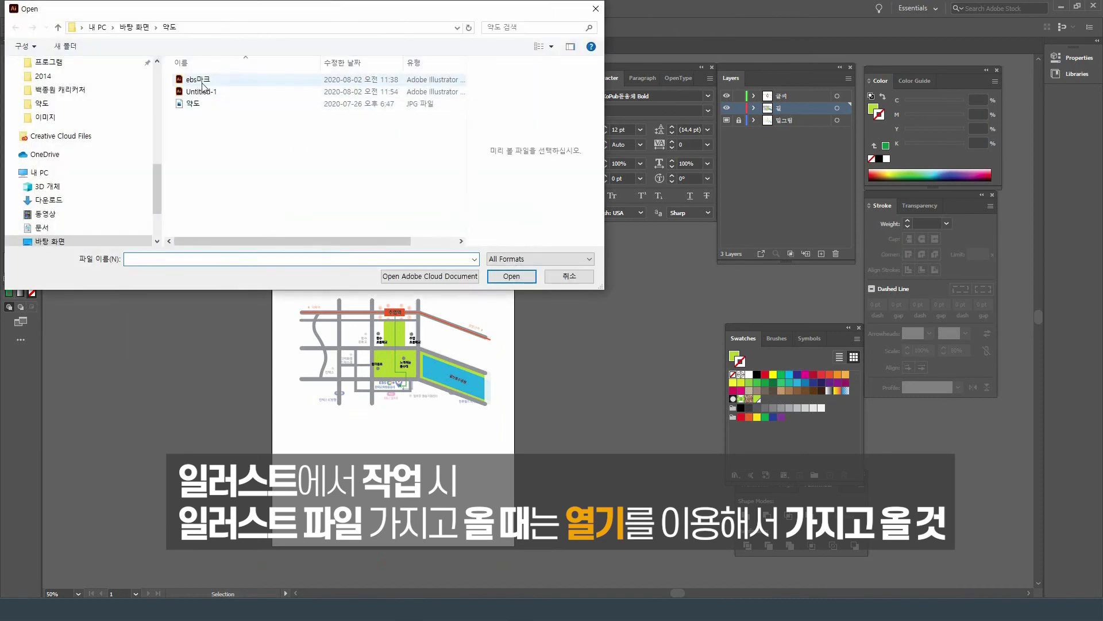
{"action": "left_click", "coordinate": [202, 81]}
{"action": "left_click", "coordinate": [502, 274]}
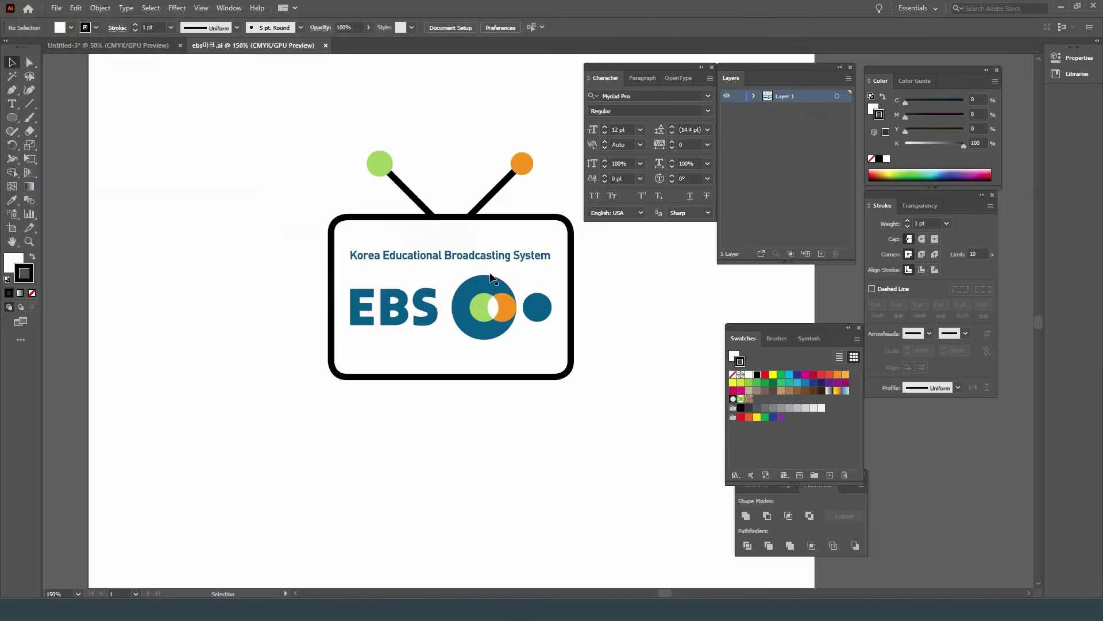
{"action": "left_click_drag", "start_coordinate": [280, 110], "coordinate": [643, 435]}
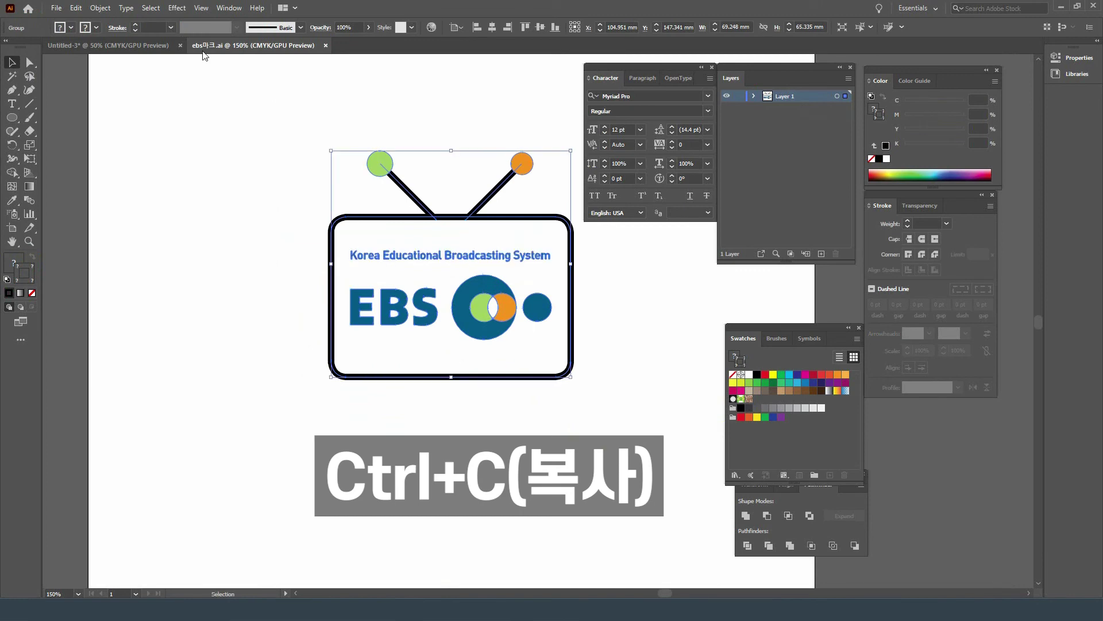
{"action": "left_click", "coordinate": [163, 46]}
{"action": "key", "text": "ctrl+v"}
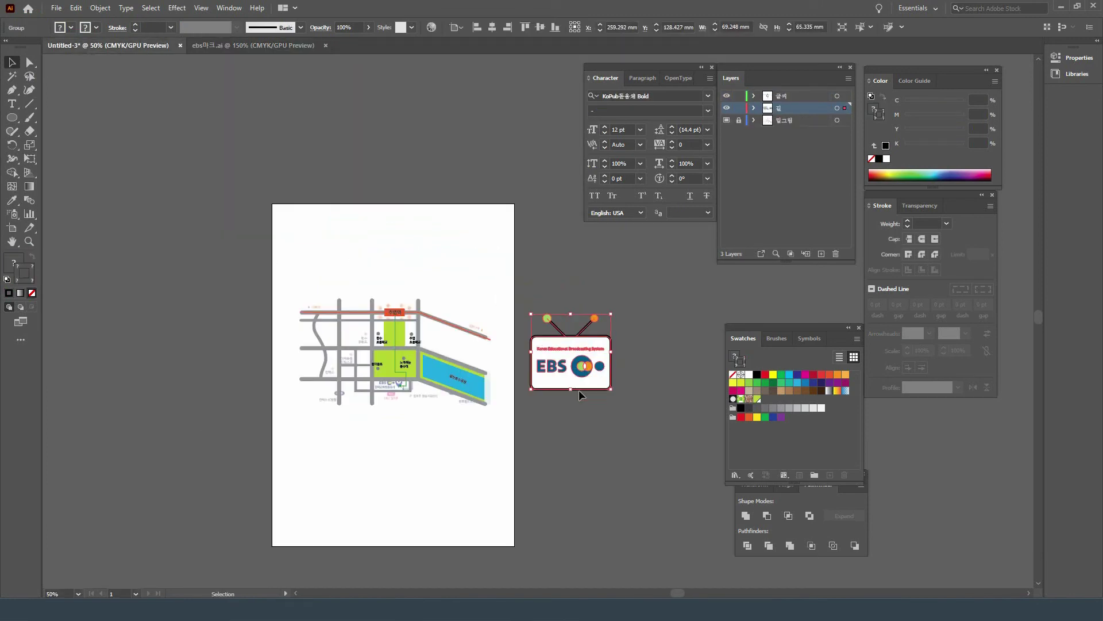
{"action": "left_click", "coordinate": [56, 8]}
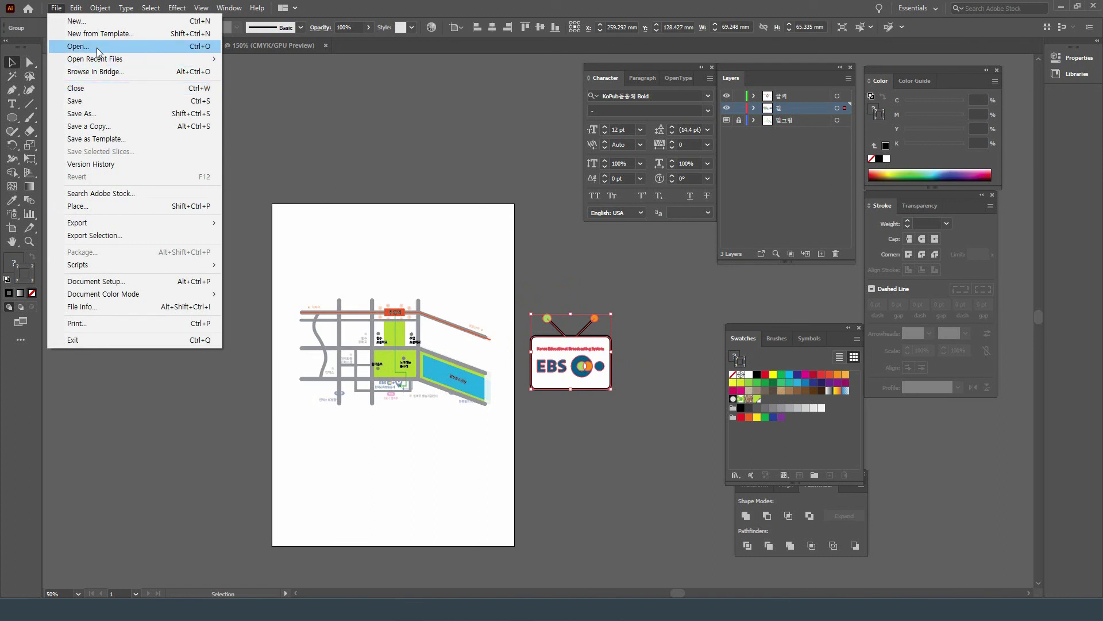
{"action": "left_click", "coordinate": [194, 207]}
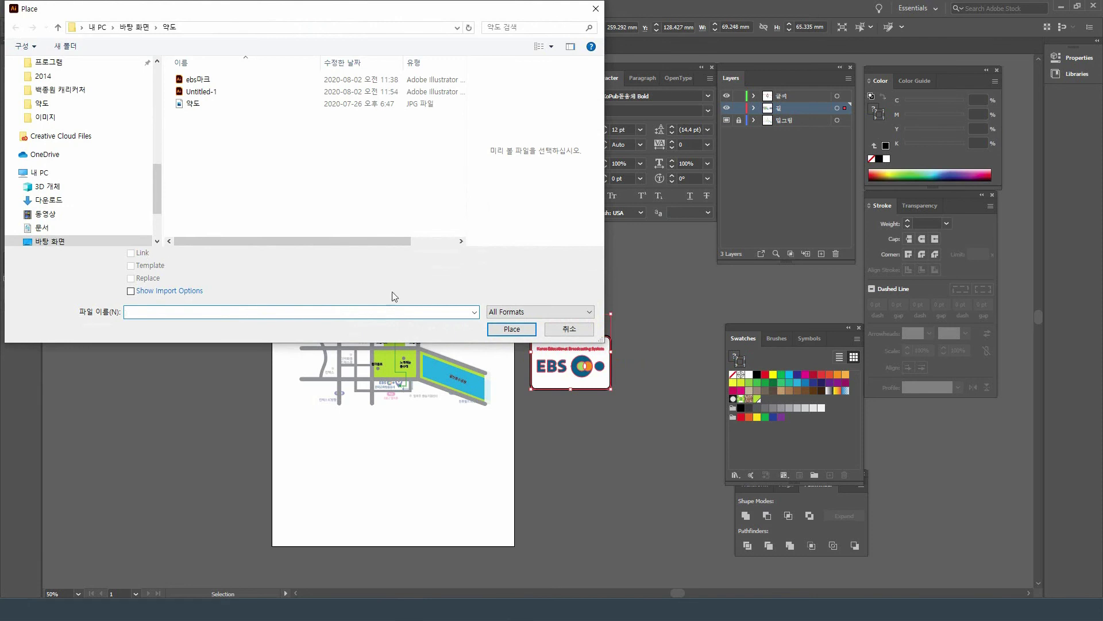
{"action": "left_click", "coordinate": [569, 328]}
{"action": "left_click", "coordinate": [56, 8]}
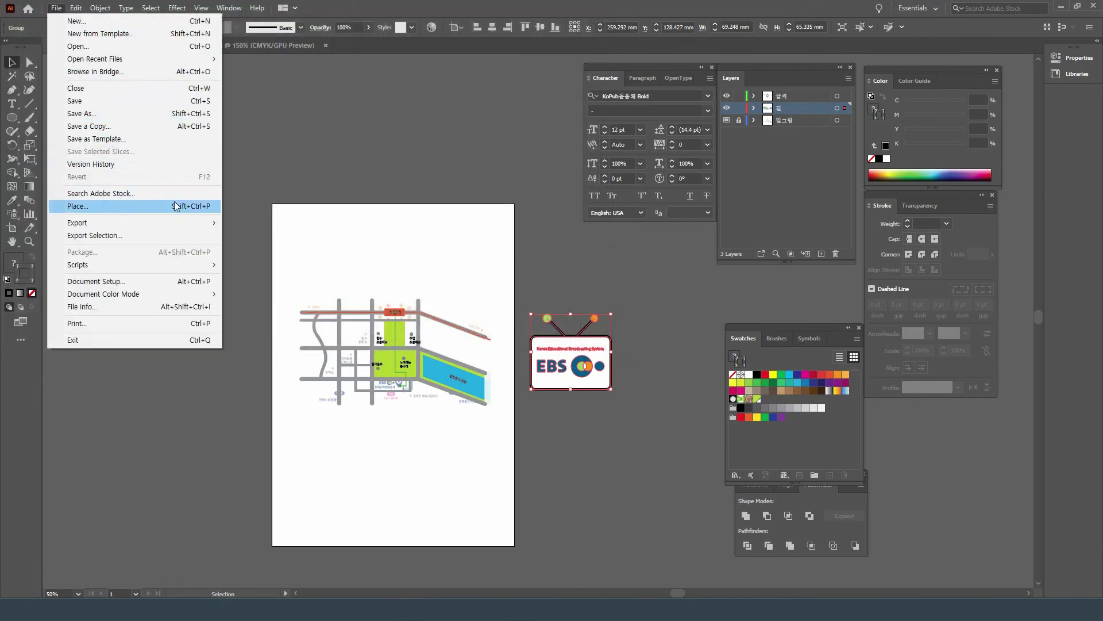
{"action": "left_click", "coordinate": [309, 160]}
{"action": "left_click", "coordinate": [249, 49]}
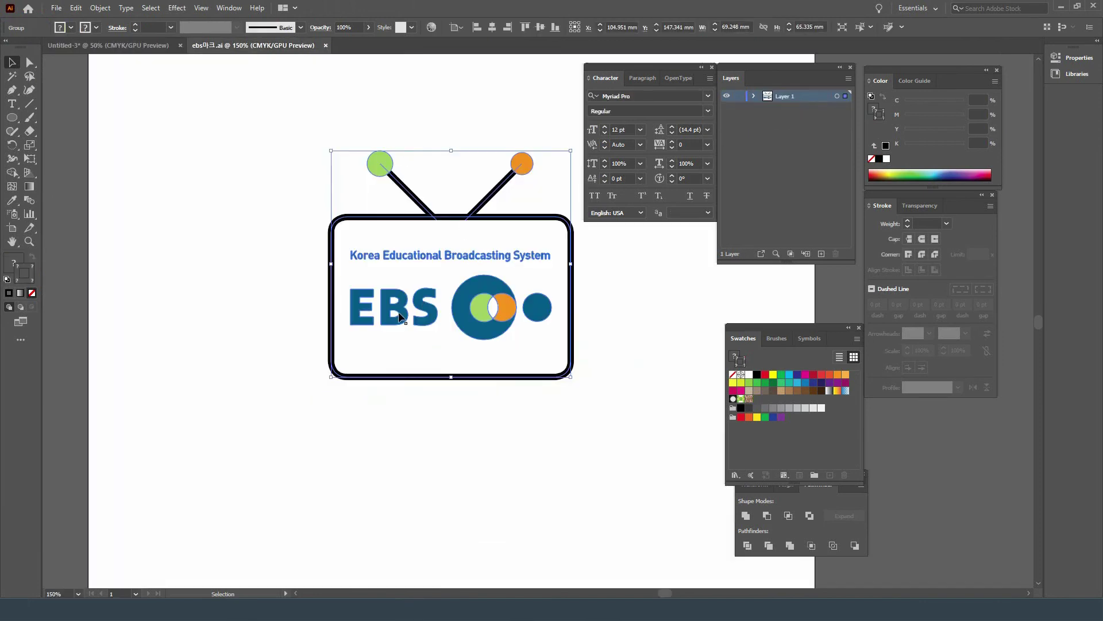
{"action": "left_click", "coordinate": [167, 46]}
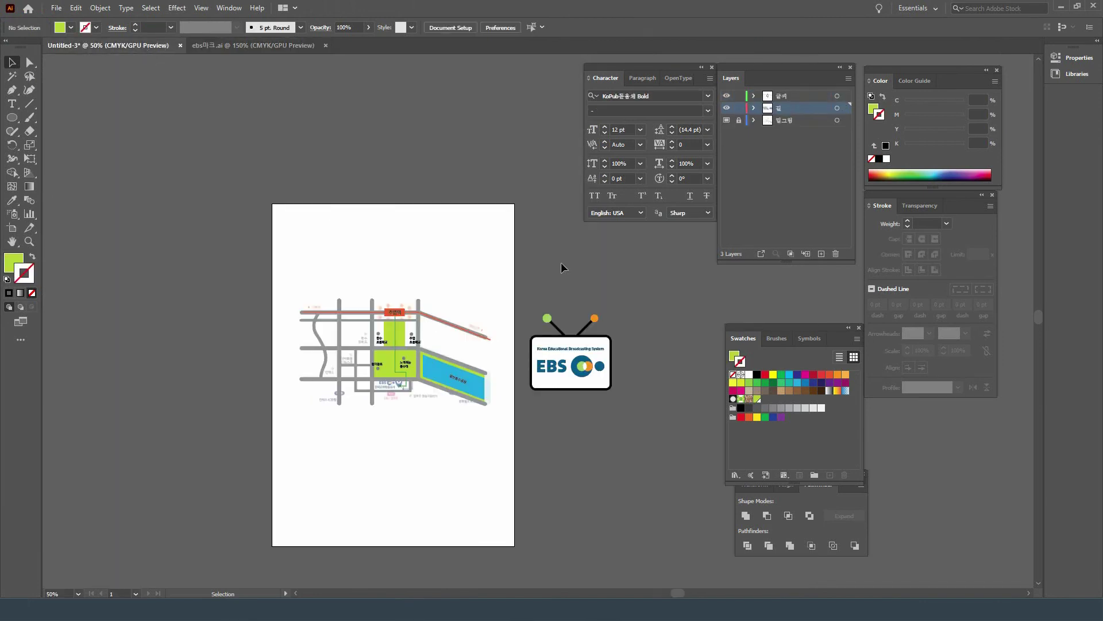
{"action": "left_click", "coordinate": [275, 45]}
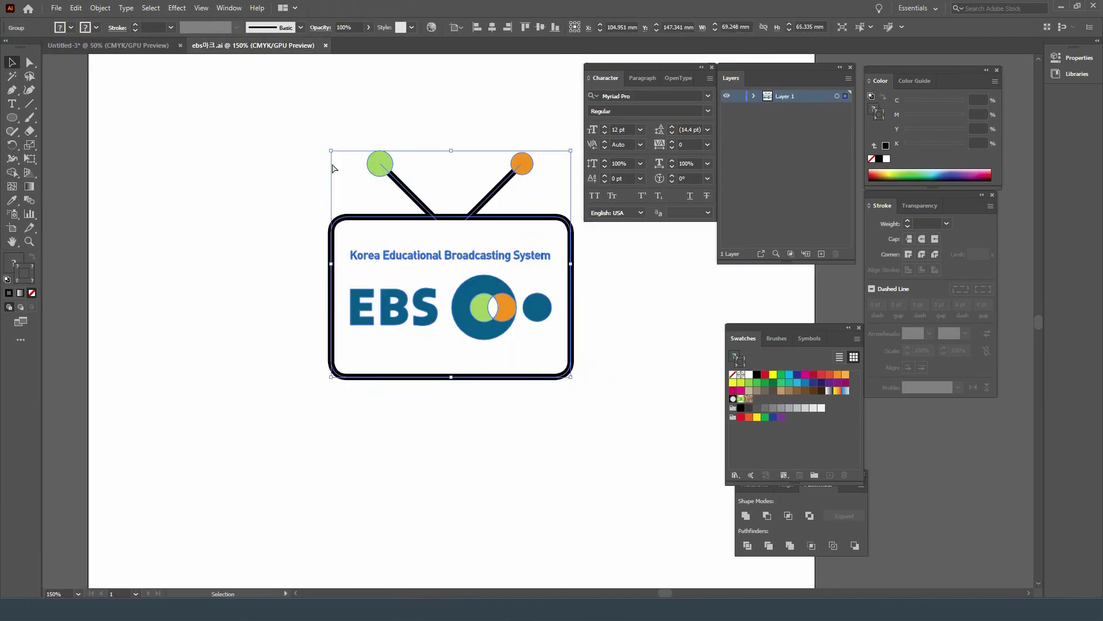
{"action": "left_click", "coordinate": [167, 46]}
Replace the EBS TV logo beside the page with a duplicate of it and move it just below the map.
{"action": "left_click_drag", "start_coordinate": [608, 389], "coordinate": [585, 312]}
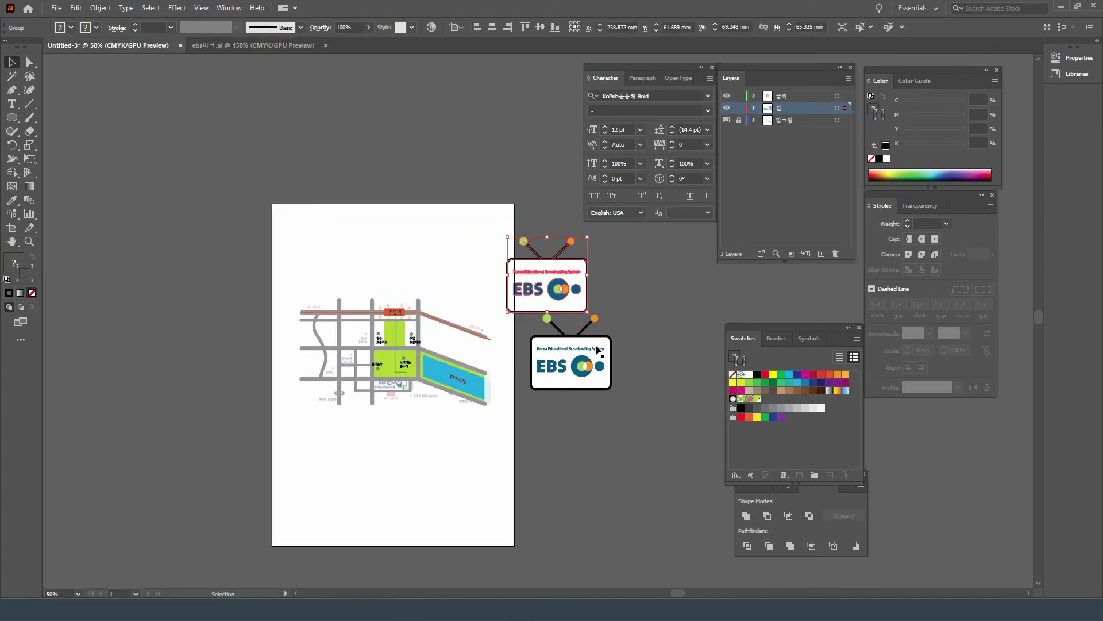
{"action": "left_click", "coordinate": [596, 366]}
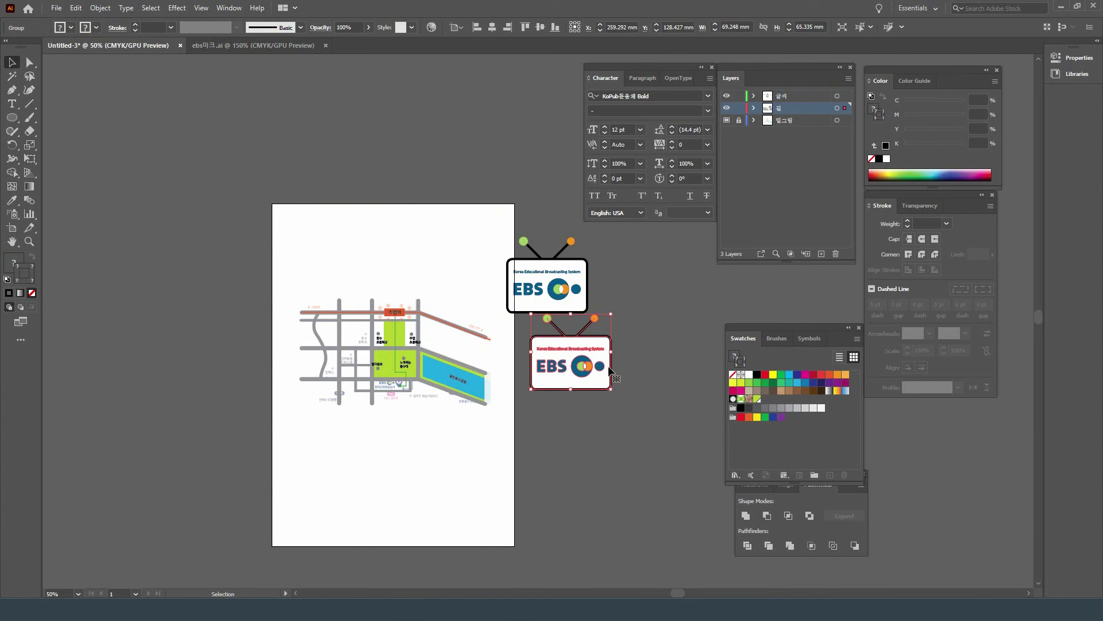
{"action": "key", "text": "Delete"}
{"action": "left_click_drag", "start_coordinate": [568, 289], "coordinate": [430, 440]}
{"action": "scroll", "coordinate": [428, 440], "scroll_direction": "up", "scroll_amount": 2}
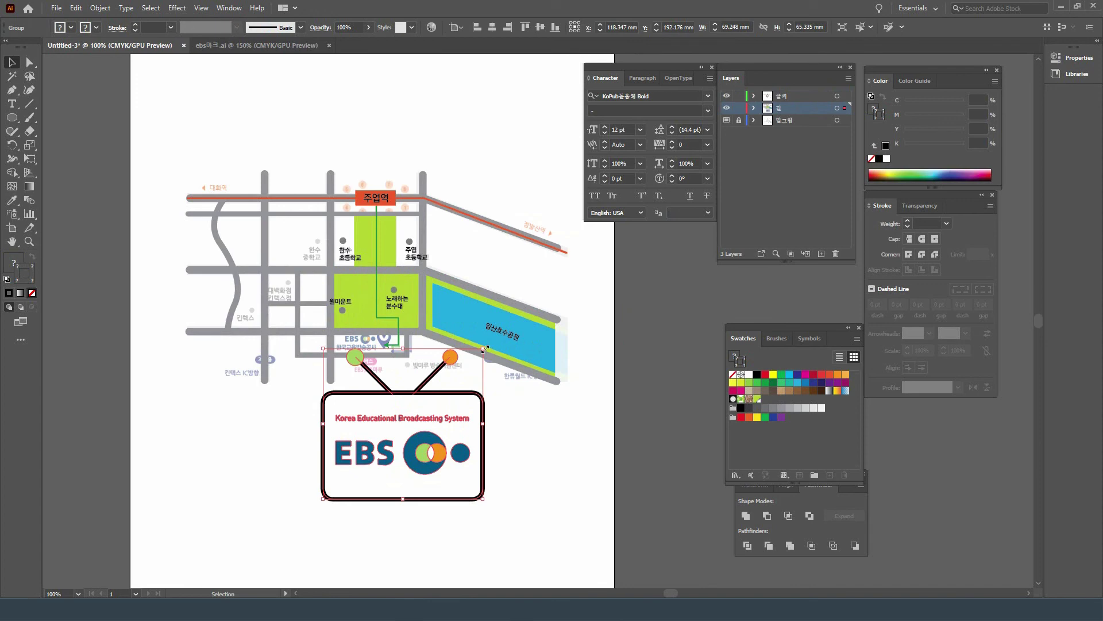
Try shrinking the EBS TV logo to about 17 mm wide and 16 mm high without scaling its strokes.
{"action": "left_click_drag", "start_coordinate": [485, 349], "coordinate": [363, 462]}
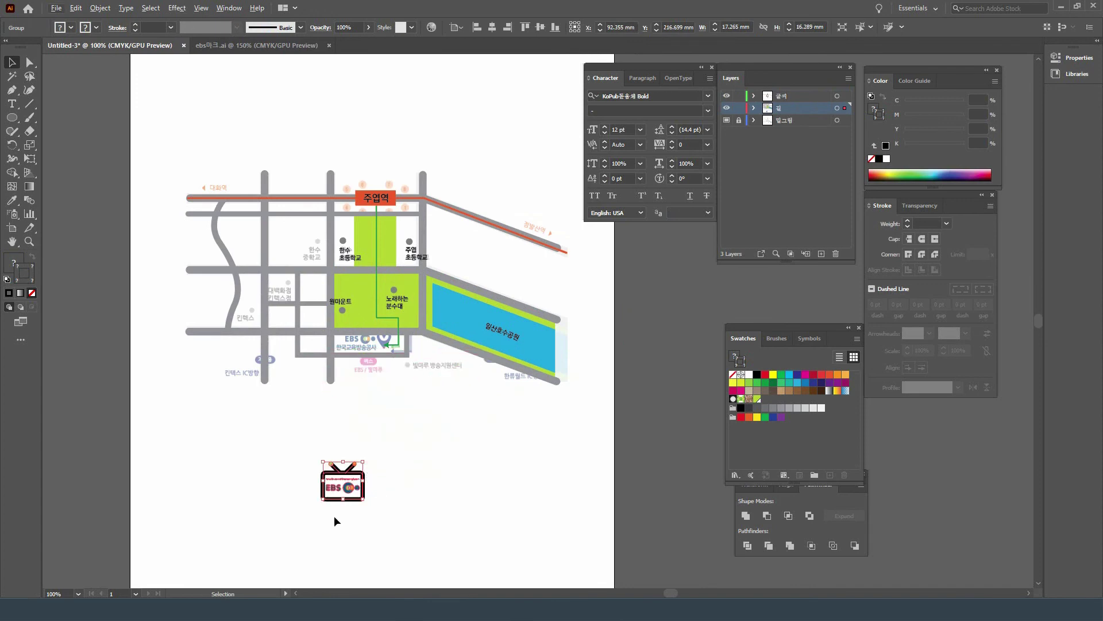
{"action": "scroll", "coordinate": [333, 515], "scroll_direction": "up", "scroll_amount": 3}
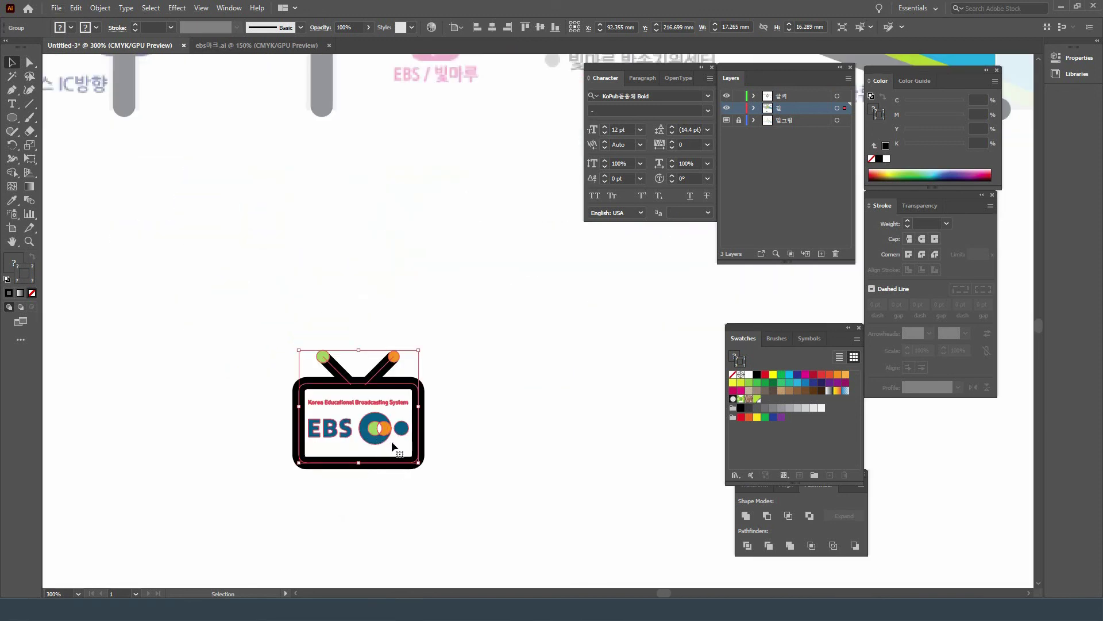
{"action": "left_click_drag", "start_coordinate": [394, 443], "coordinate": [414, 425]}
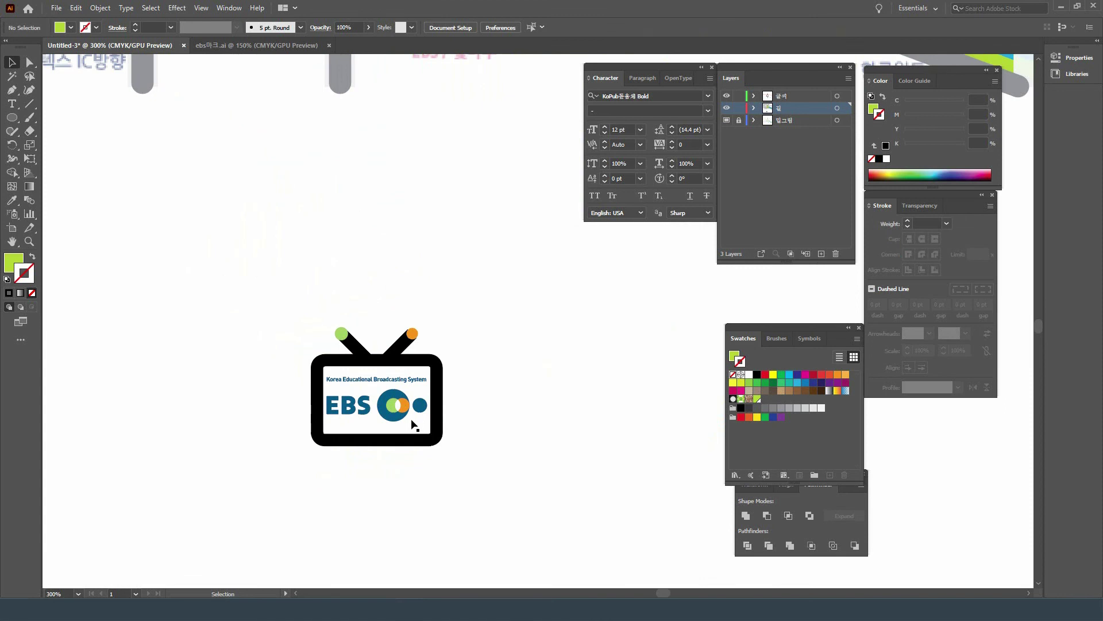
{"action": "left_click", "coordinate": [415, 367]}
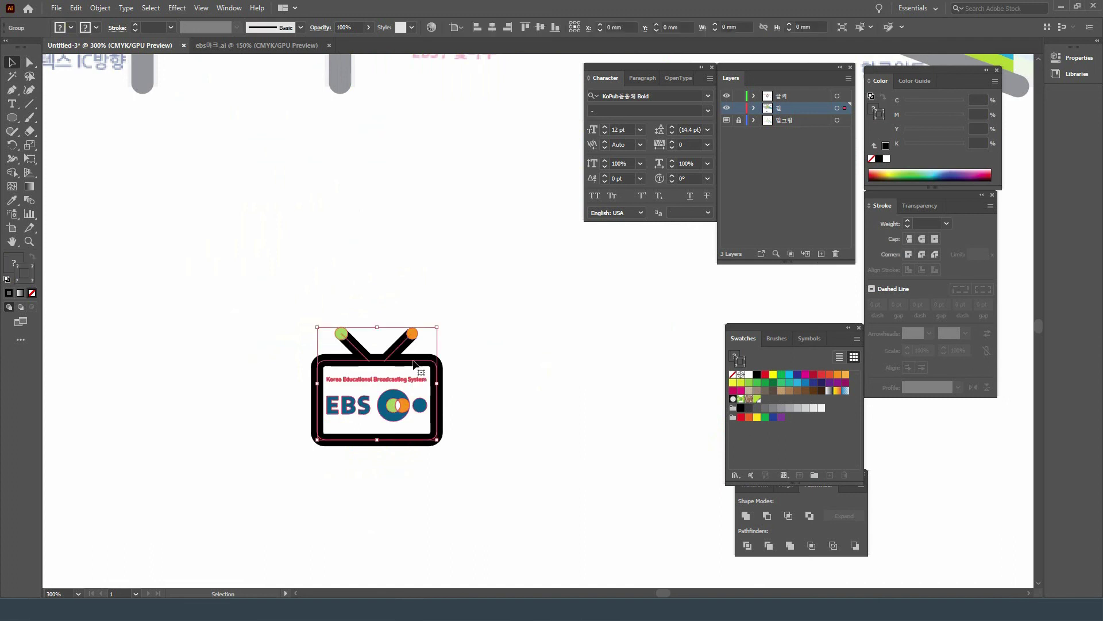
{"action": "key", "text": "ctrl+z"}
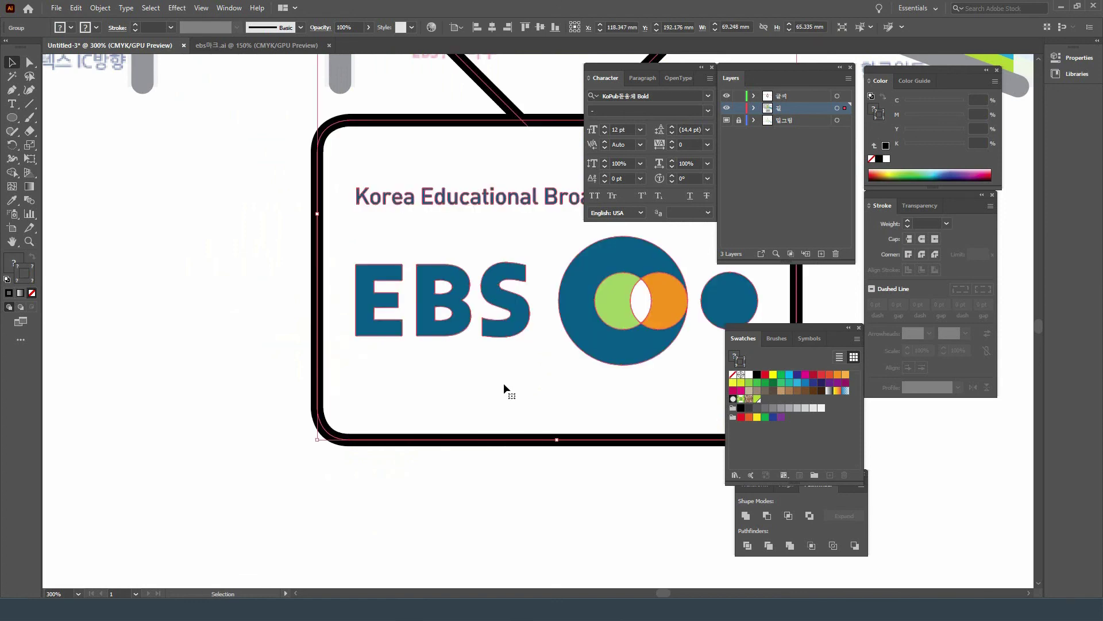
Turn on Scale Corners and Scale Strokes & Effects in the Scale options, keeping the logo at 100%.
{"action": "scroll", "coordinate": [503, 382], "scroll_direction": "down", "scroll_amount": 2}
{"action": "scroll", "coordinate": [512, 369], "scroll_direction": "right", "scroll_amount": 5}
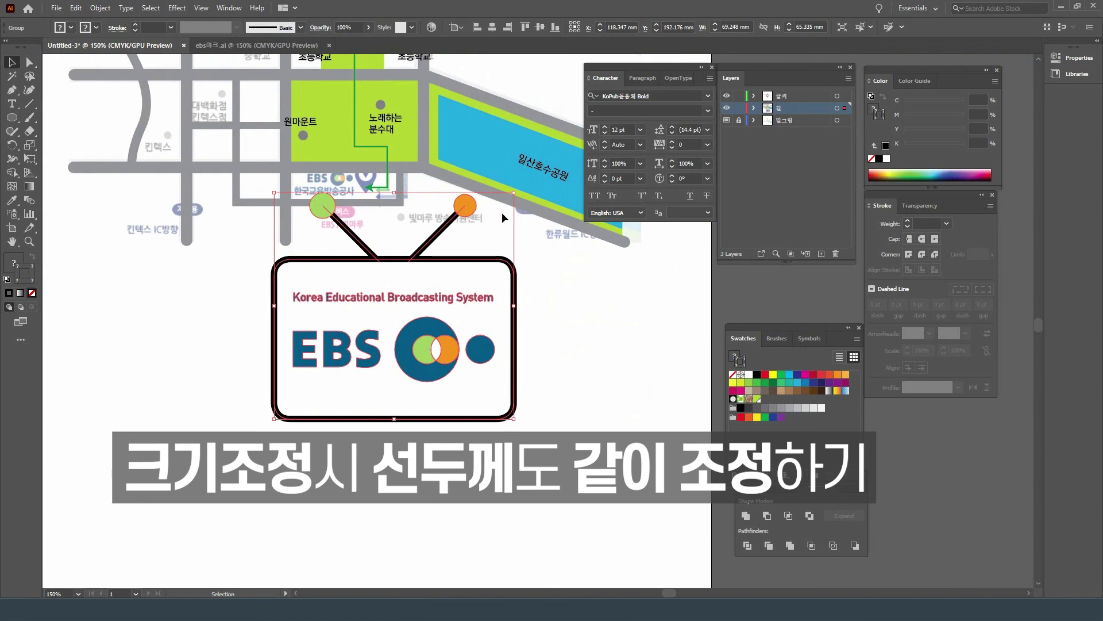
{"action": "double_click", "coordinate": [30, 146]}
{"action": "left_click_drag", "start_coordinate": [519, 187], "coordinate": [635, 132]}
{"action": "left_click", "coordinate": [586, 257]}
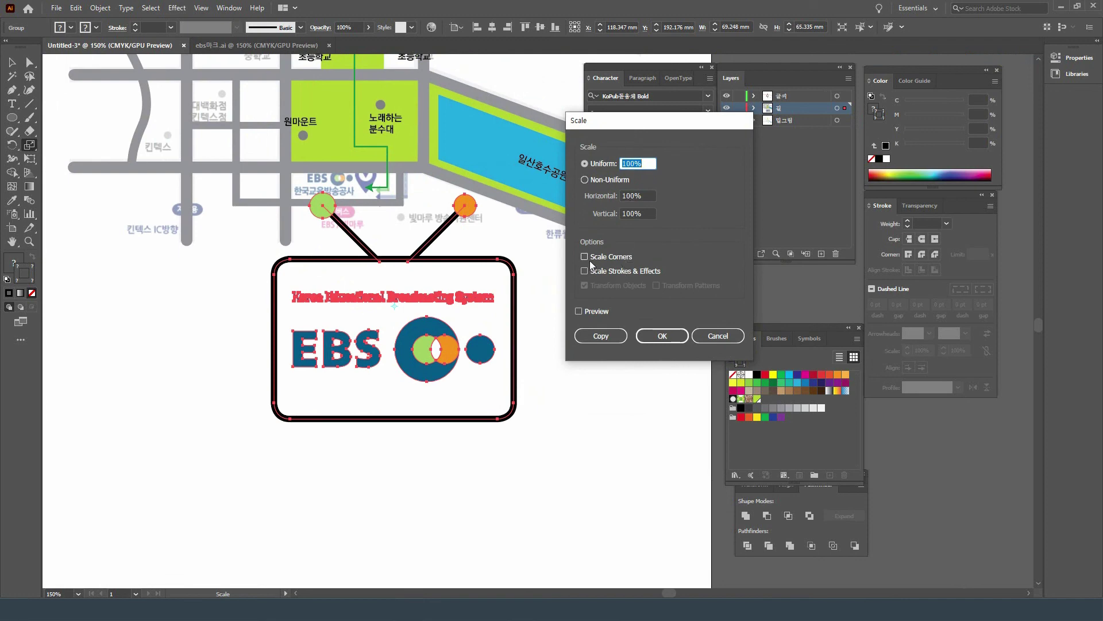
{"action": "left_click", "coordinate": [596, 272]}
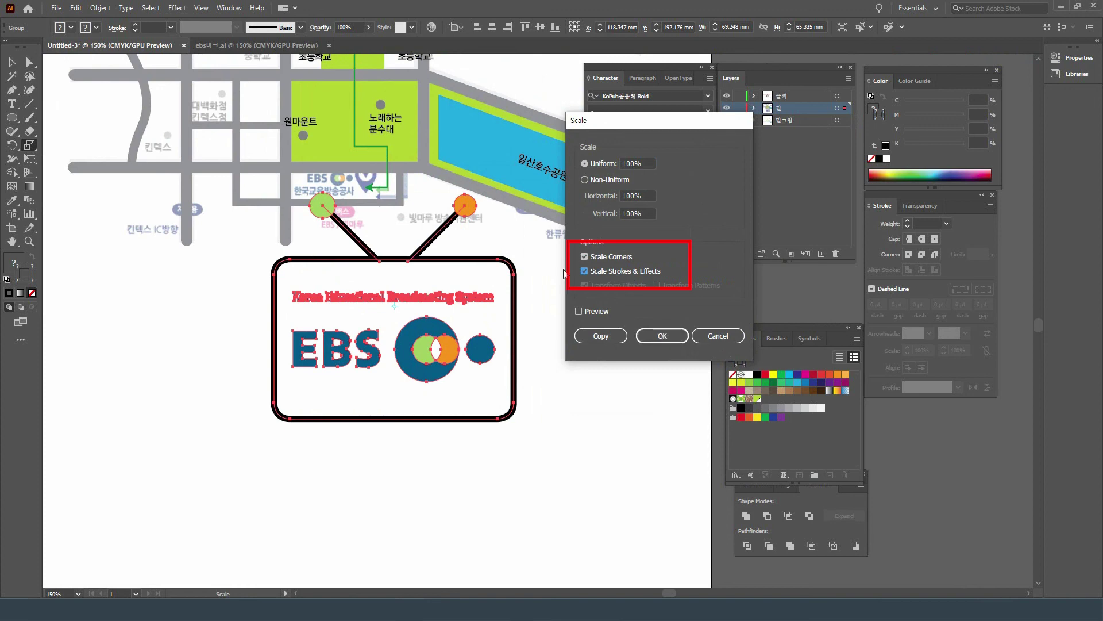
{"action": "left_click", "coordinate": [664, 337]}
Shrink the EBS TV logo proportionally to slightly under a third of its size and deselect it.
{"action": "key", "text": "v"}
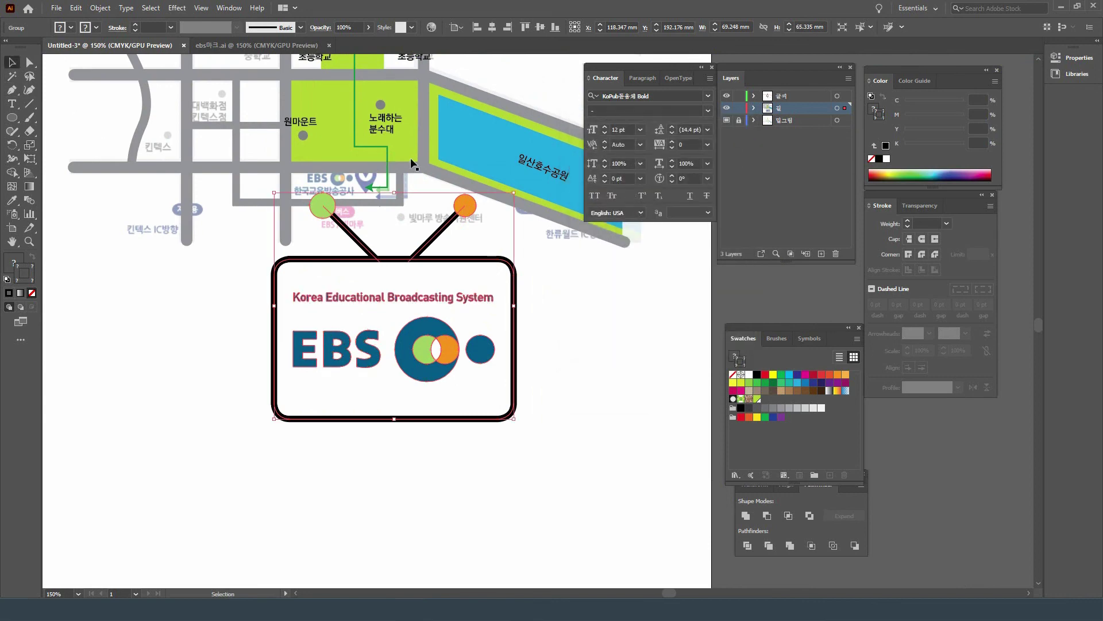
{"action": "left_click_drag", "start_coordinate": [513, 196], "coordinate": [343, 356]}
{"action": "key", "text": "ctrl+shift+a"}
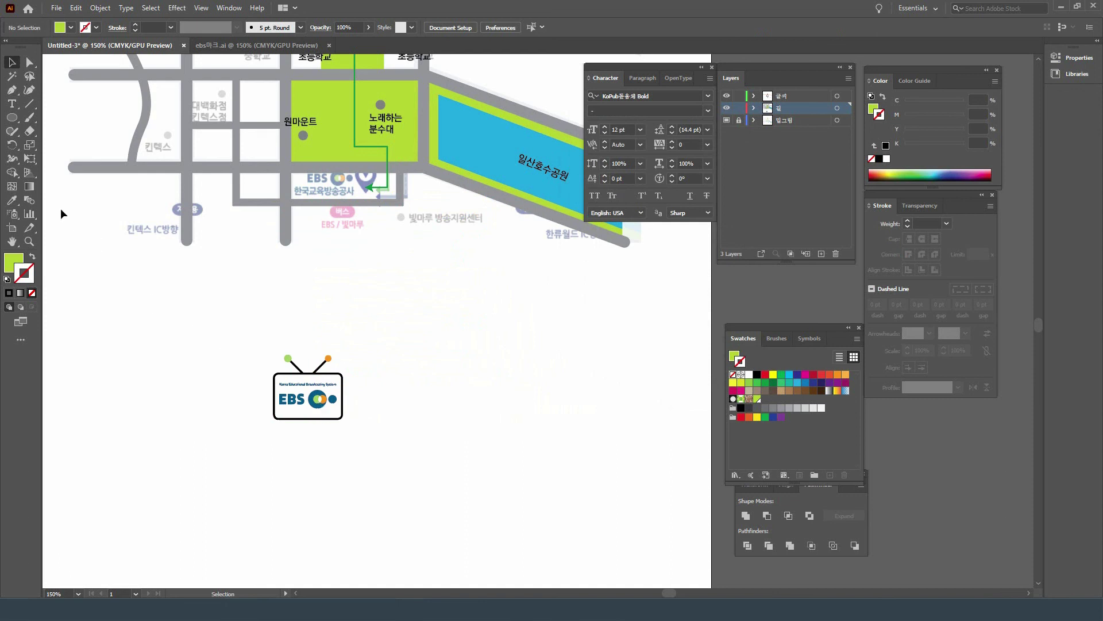
{"action": "double_click", "coordinate": [30, 144]}
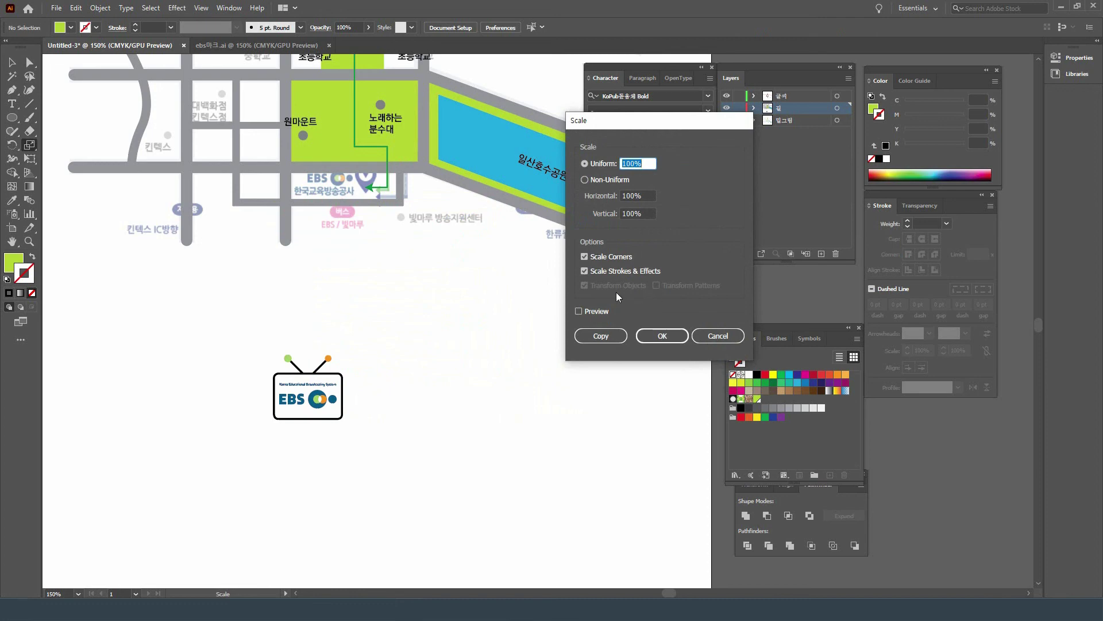
{"action": "left_click", "coordinate": [712, 339]}
{"action": "left_click", "coordinate": [12, 63]}
Move the small EBS TV logo onto the map beside the walking route's arrowhead, covering the template's EBS mark.
{"action": "left_click_drag", "start_coordinate": [317, 402], "coordinate": [332, 189]}
{"action": "left_click", "coordinate": [391, 260]}
{"action": "left_click_drag", "start_coordinate": [405, 253], "coordinate": [455, 446]}
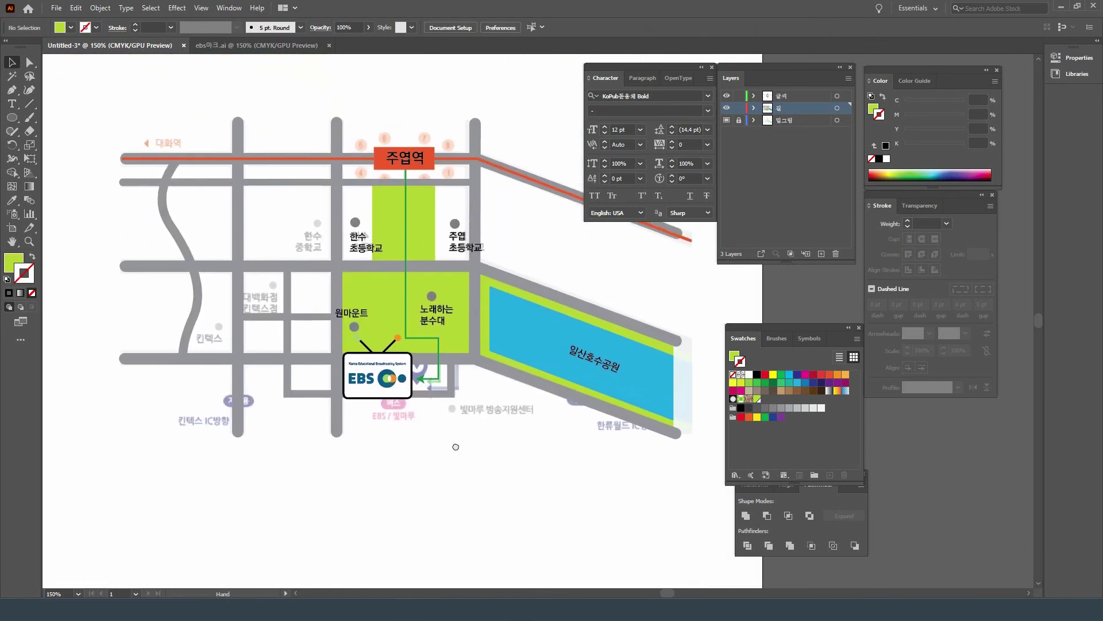
Delete the locked 밑그림 layer that holds the dimmed template map.
{"action": "left_click", "coordinate": [816, 120]}
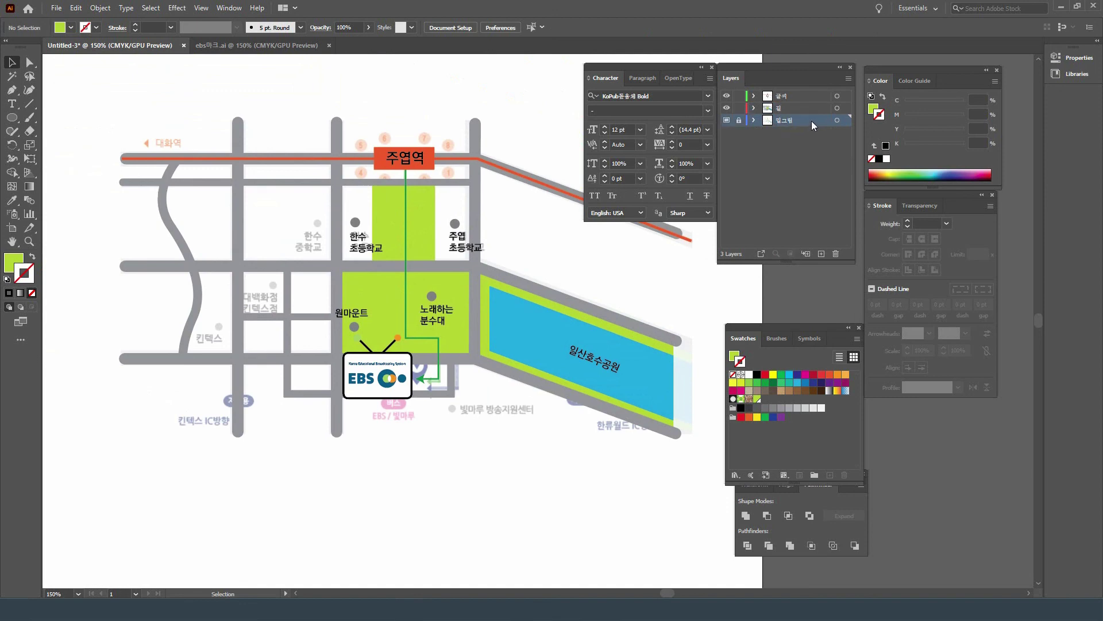
{"action": "left_click_drag", "start_coordinate": [811, 121], "coordinate": [836, 253]}
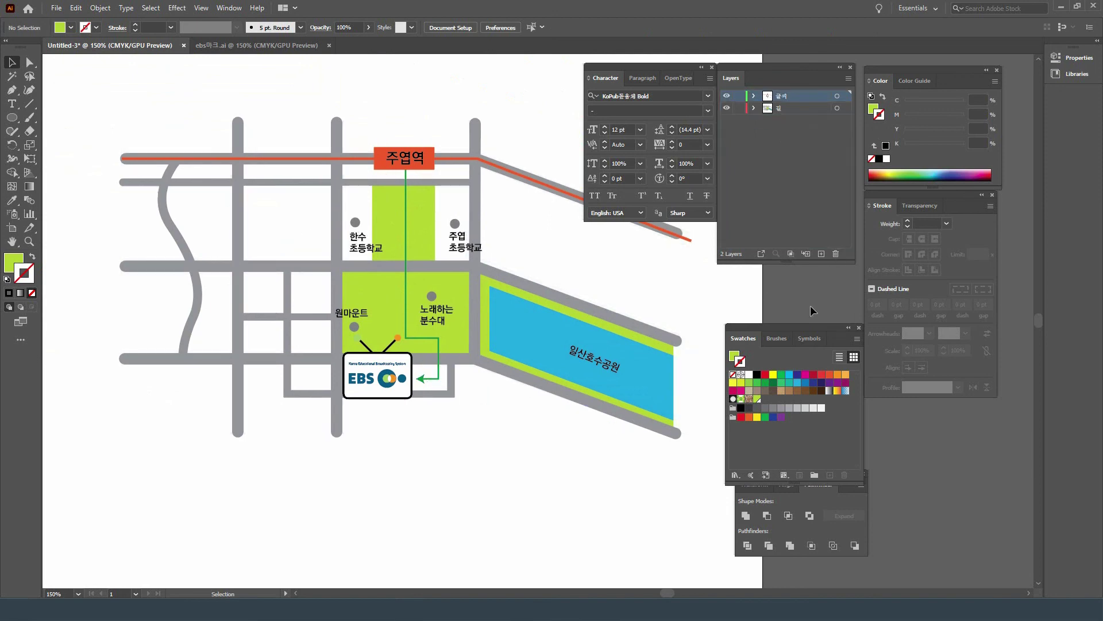
Pull the orange subway line's overshooting lower-right end back to the end of the grey road.
{"action": "left_click", "coordinate": [713, 68]}
{"action": "key", "text": "a"}
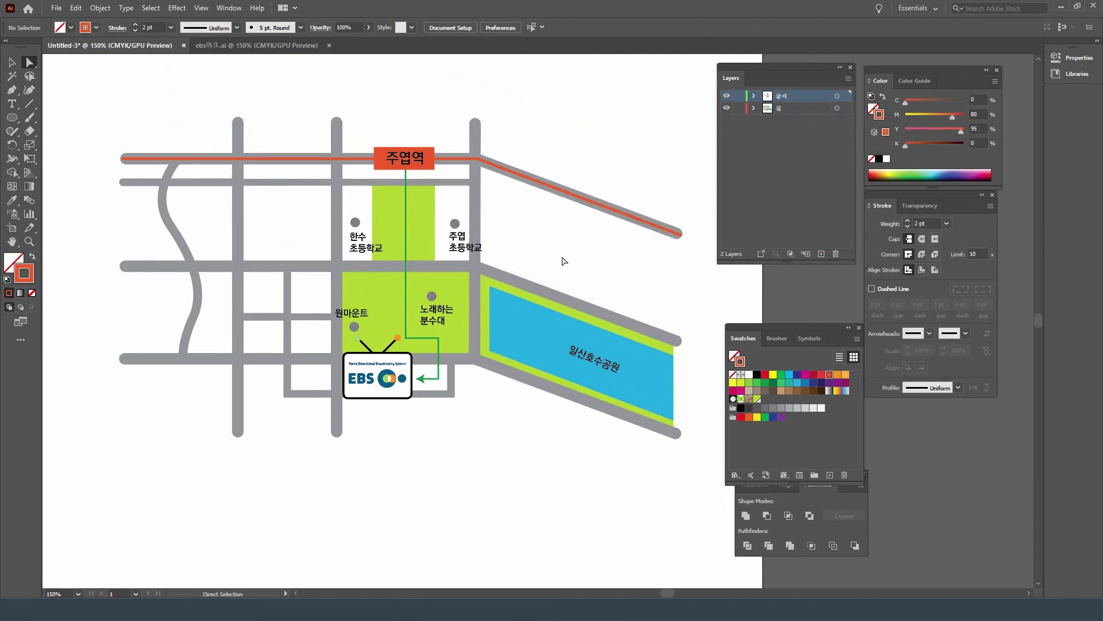